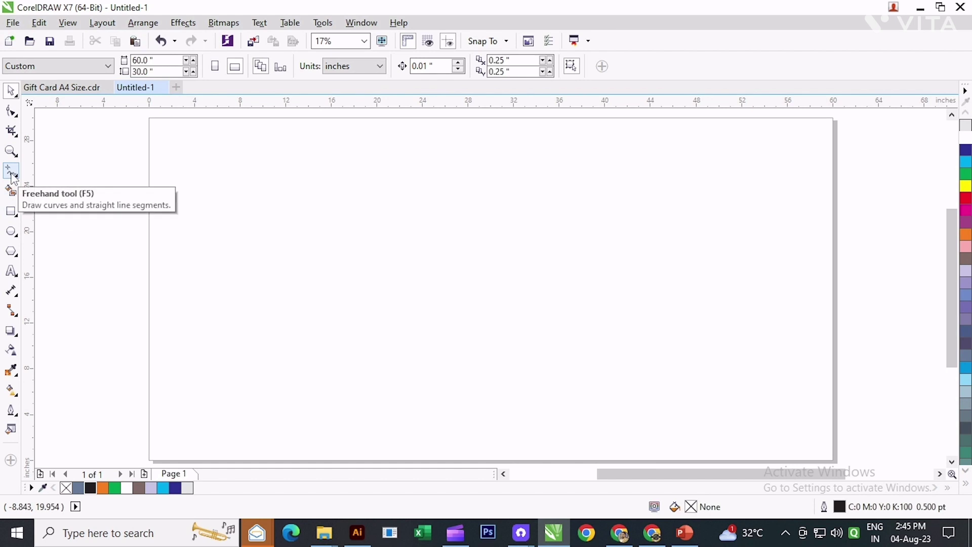
Draw a straight horizontal line about 57 inches long across the page with the Freehand tool.
{"action": "left_click", "coordinate": [13, 173]}
{"action": "left_click", "coordinate": [169, 254]}
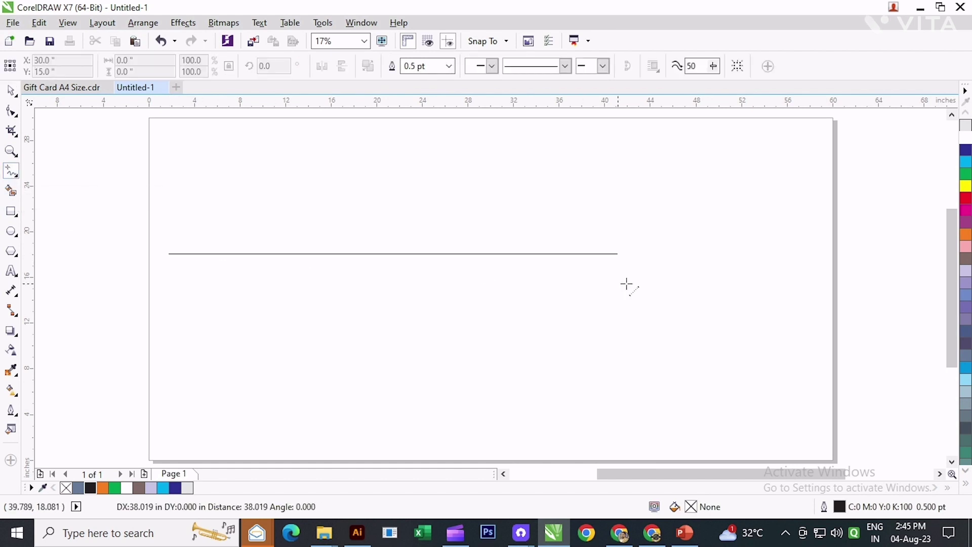
{"action": "left_click", "coordinate": [818, 280], "text": "ctrl"}
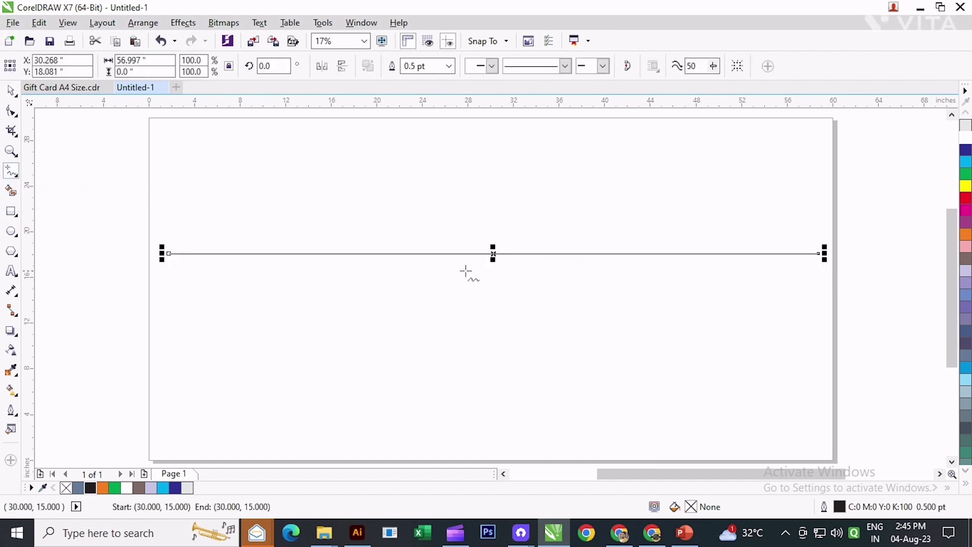
Add three nodes to the line with the Shape tool: near its left end, near its middle and towards its right end.
{"action": "left_click", "coordinate": [11, 111]}
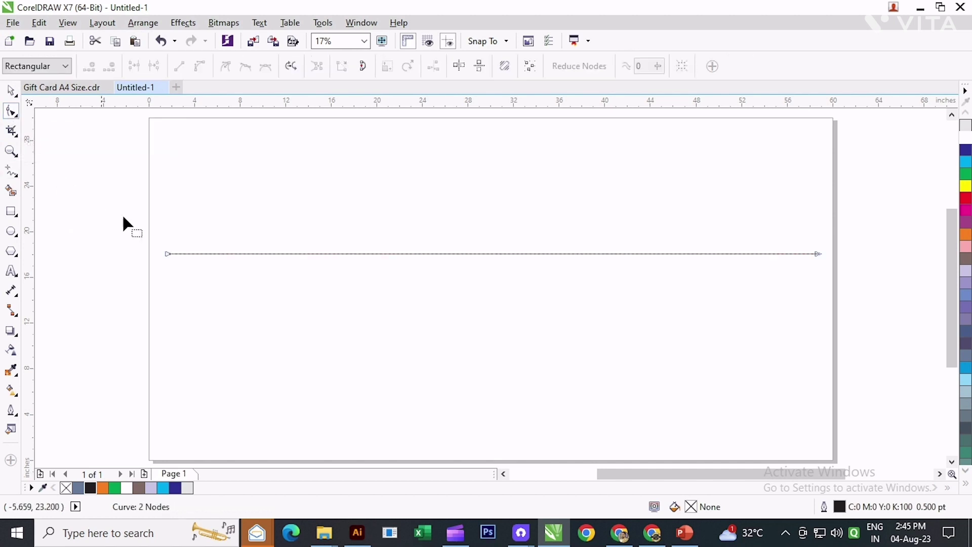
{"action": "left_click", "coordinate": [266, 253]}
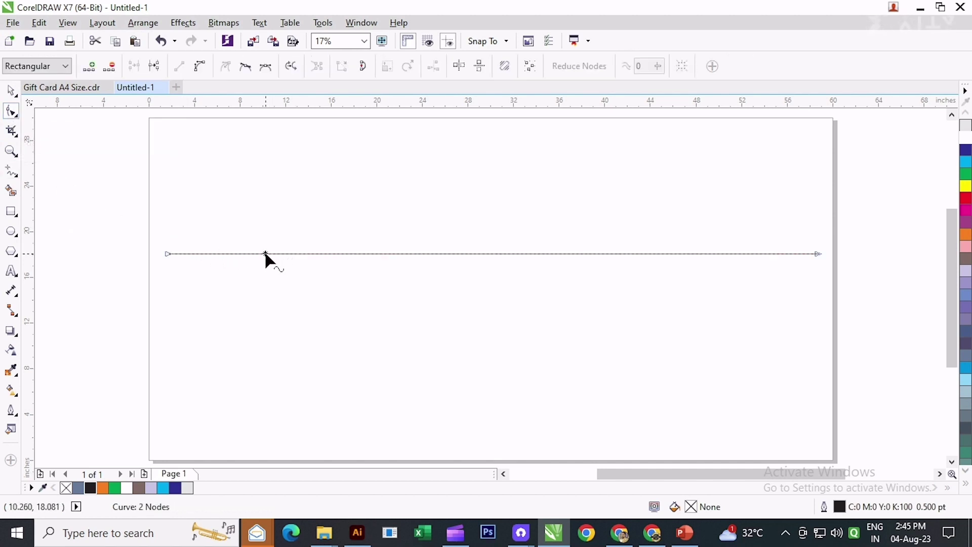
{"action": "double_click", "coordinate": [265, 253]}
{"action": "double_click", "coordinate": [473, 254]}
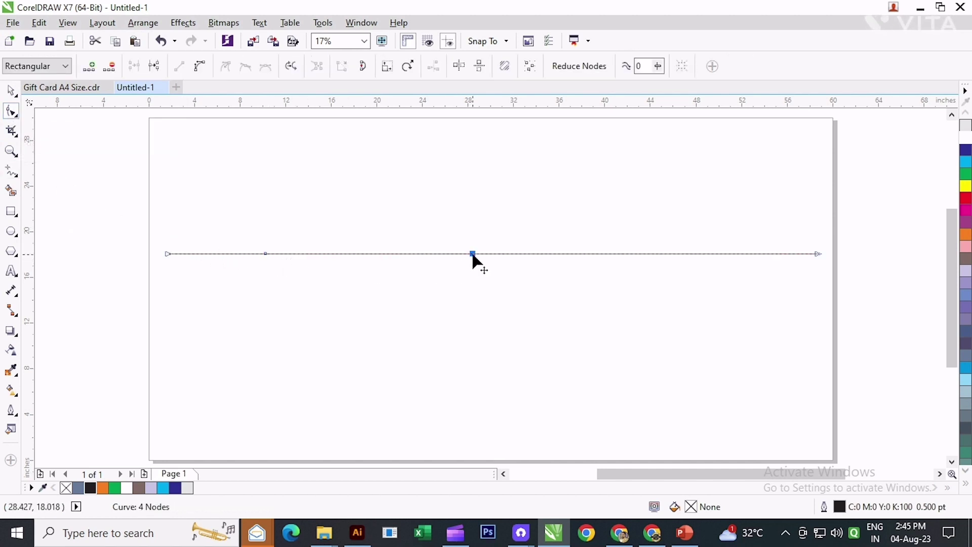
{"action": "double_click", "coordinate": [700, 253]}
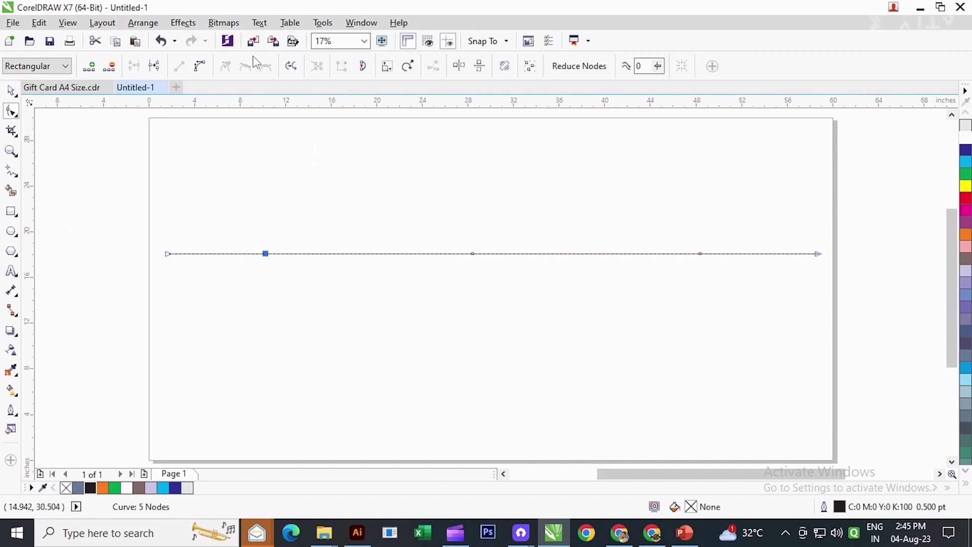
Convert the line's first segment to a curve, arch it upward and delete the middle node.
{"action": "left_click", "coordinate": [200, 66]}
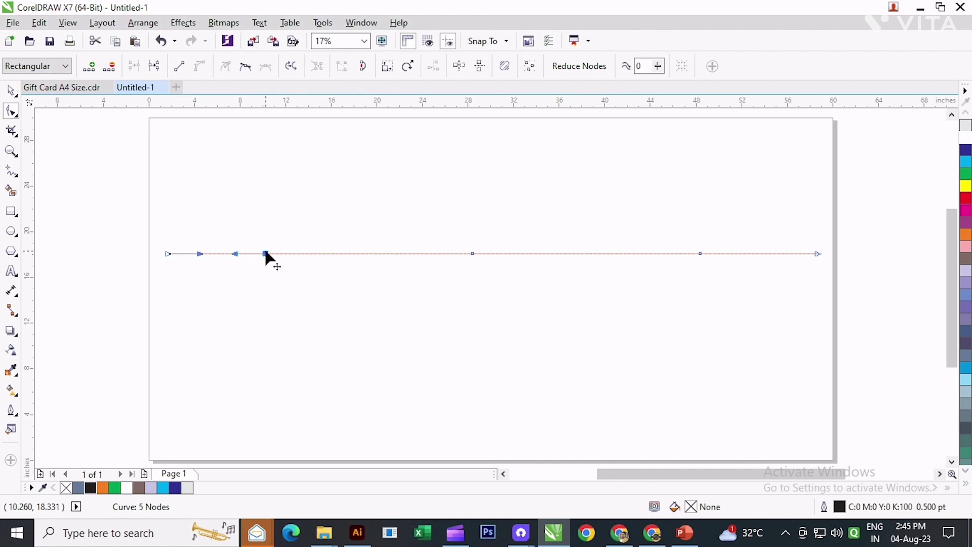
{"action": "left_click_drag", "start_coordinate": [265, 253], "coordinate": [239, 243]}
{"action": "left_click", "coordinate": [472, 253]}
{"action": "left_click_drag", "start_coordinate": [473, 253], "coordinate": [470, 268]}
{"action": "key", "text": "Delete"}
Convert the long middle segment to a curve and bow it downward into a shallow dip.
{"action": "left_click", "coordinate": [472, 253]}
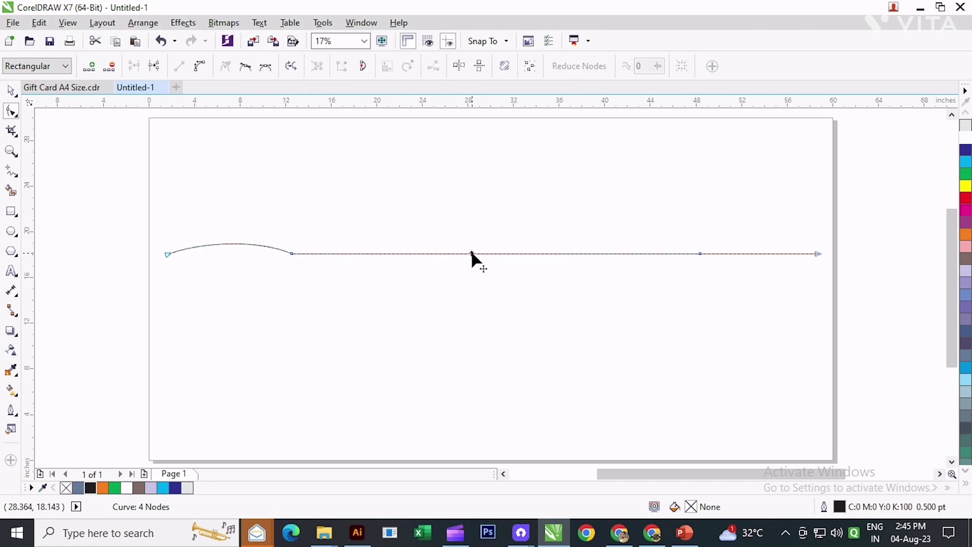
{"action": "left_click", "coordinate": [199, 66]}
{"action": "left_click_drag", "start_coordinate": [466, 255], "coordinate": [465, 272]}
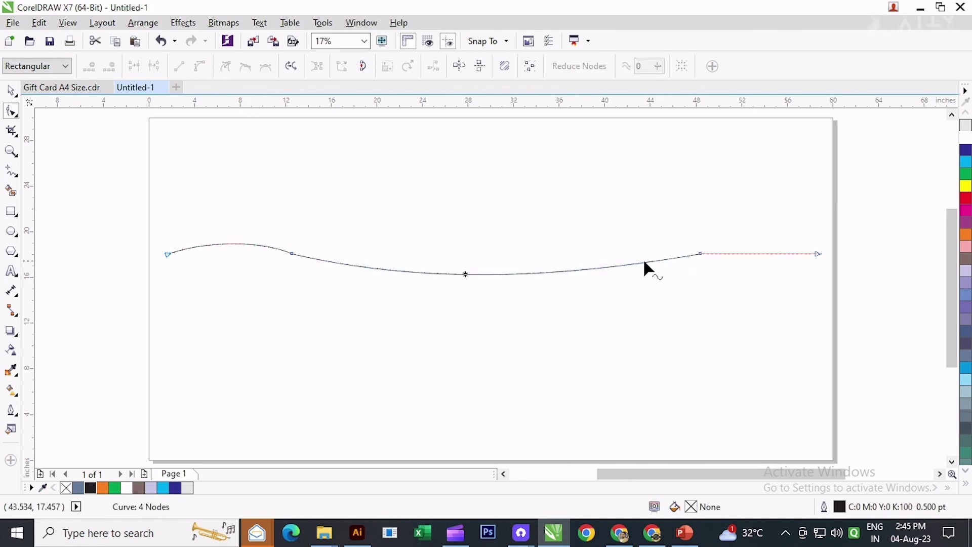
Add a node on the dip's right side and form a rounded right crest, deleting the old node near the line's right end.
{"action": "left_click_drag", "start_coordinate": [635, 267], "coordinate": [619, 266]}
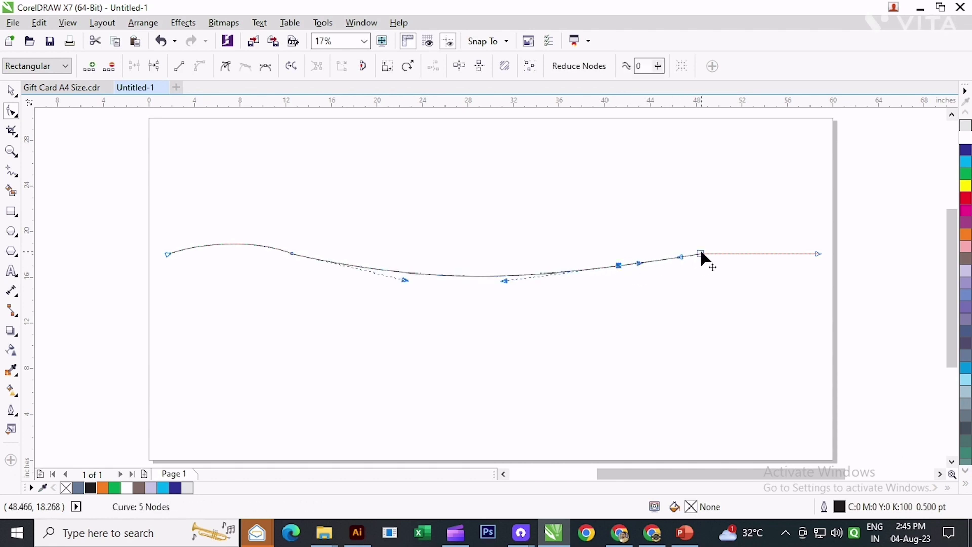
{"action": "left_click_drag", "start_coordinate": [701, 253], "coordinate": [712, 232]}
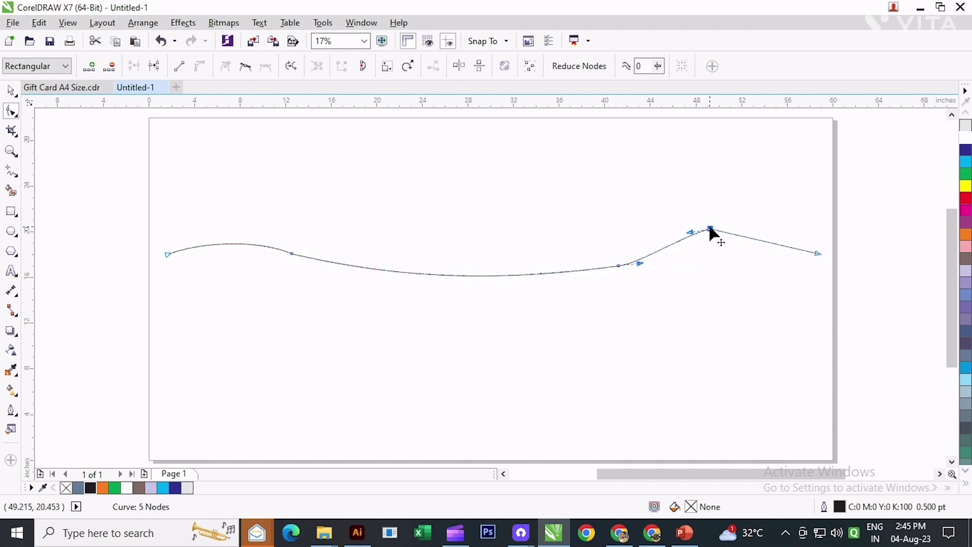
{"action": "key", "text": "Delete"}
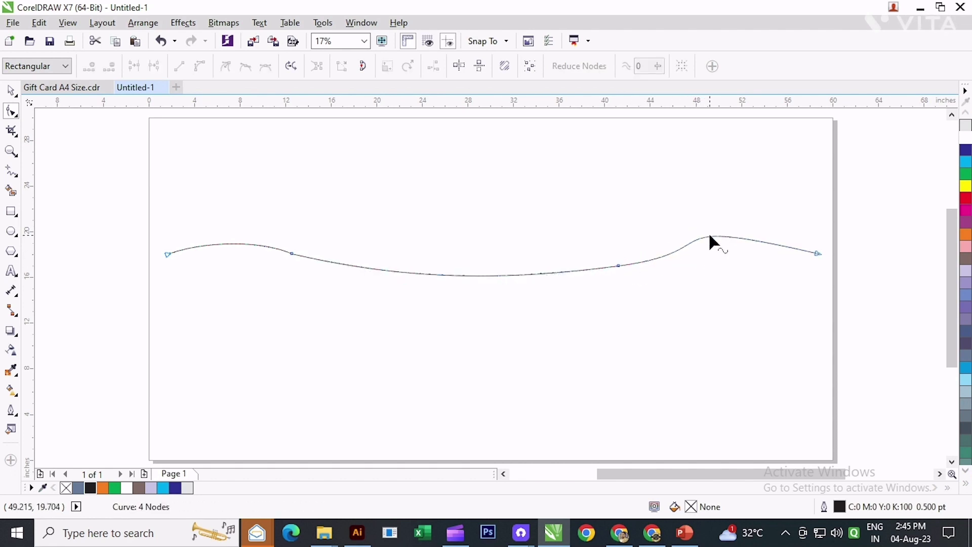
{"action": "left_click", "coordinate": [618, 265]}
{"action": "left_click_drag", "start_coordinate": [652, 216], "coordinate": [688, 205]}
Add a node in the middle of the dip, raise it into a central crest and nudge the right trough's node outward.
{"action": "double_click", "coordinate": [489, 278]}
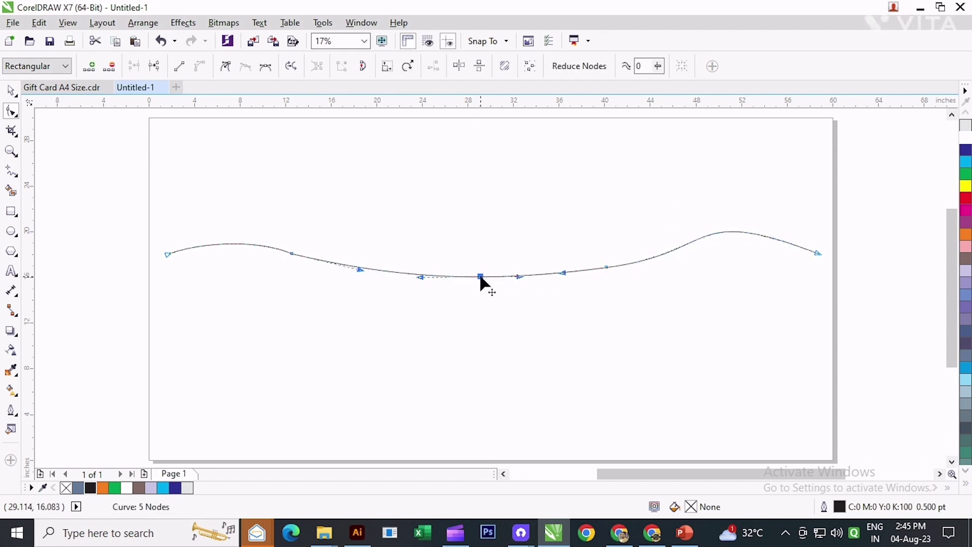
{"action": "left_click_drag", "start_coordinate": [489, 277], "coordinate": [485, 242]}
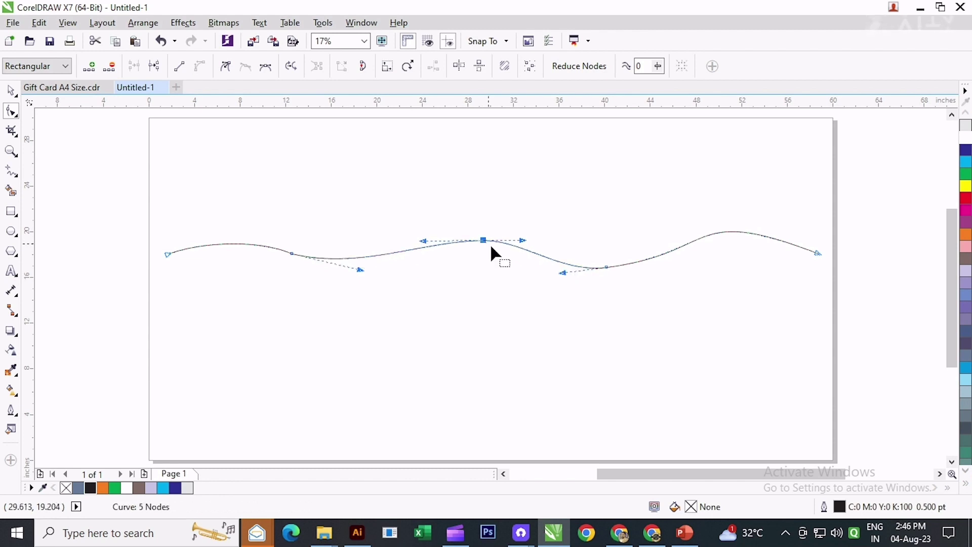
{"action": "left_click_drag", "start_coordinate": [606, 269], "coordinate": [618, 271]}
Refine the right crest and trough by adjusting the end node's handle and the trough node.
{"action": "scroll", "coordinate": [738, 228], "scroll_direction": "up", "scroll_amount": 2}
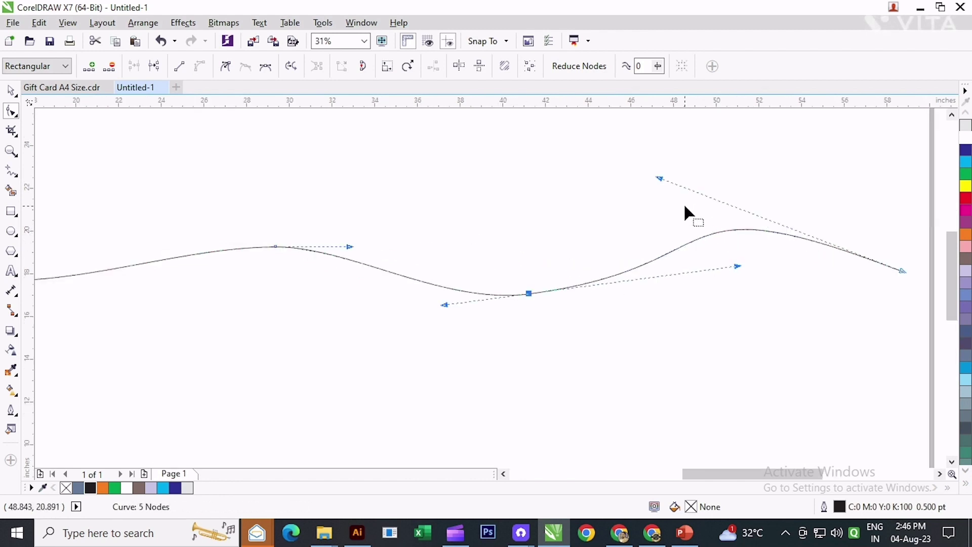
{"action": "left_click", "coordinate": [661, 180]}
{"action": "left_click_drag", "start_coordinate": [660, 180], "coordinate": [640, 191]}
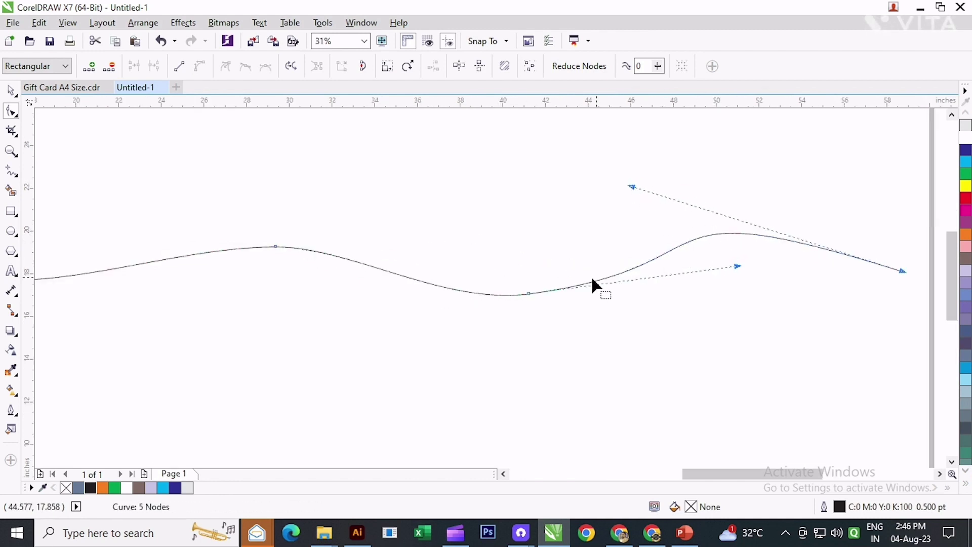
{"action": "left_click", "coordinate": [529, 293]}
{"action": "scroll", "coordinate": [527, 293], "scroll_direction": "down", "scroll_amount": 2}
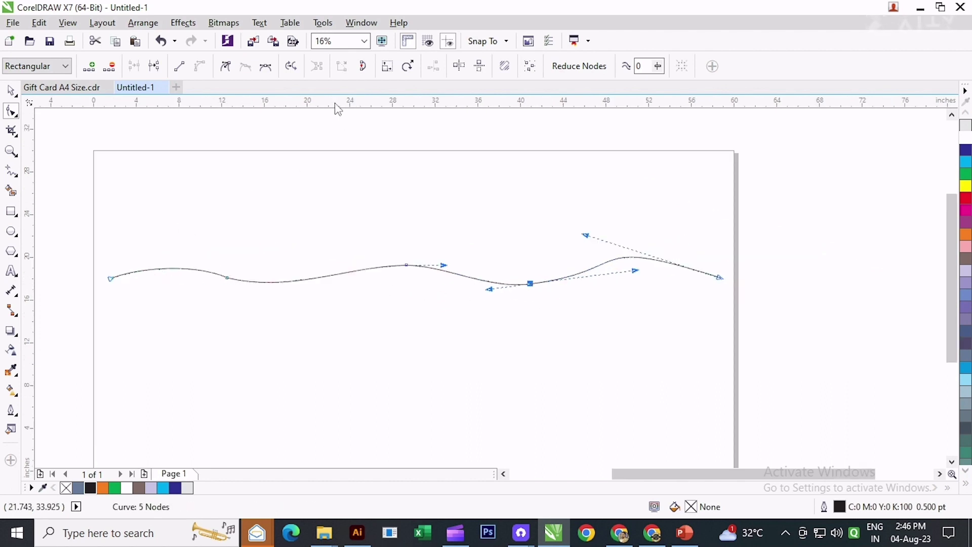
Place two horizontal guidelines, one along the wave's end points and one touching the top of the right crest.
{"action": "left_click_drag", "start_coordinate": [336, 104], "coordinate": [347, 280]}
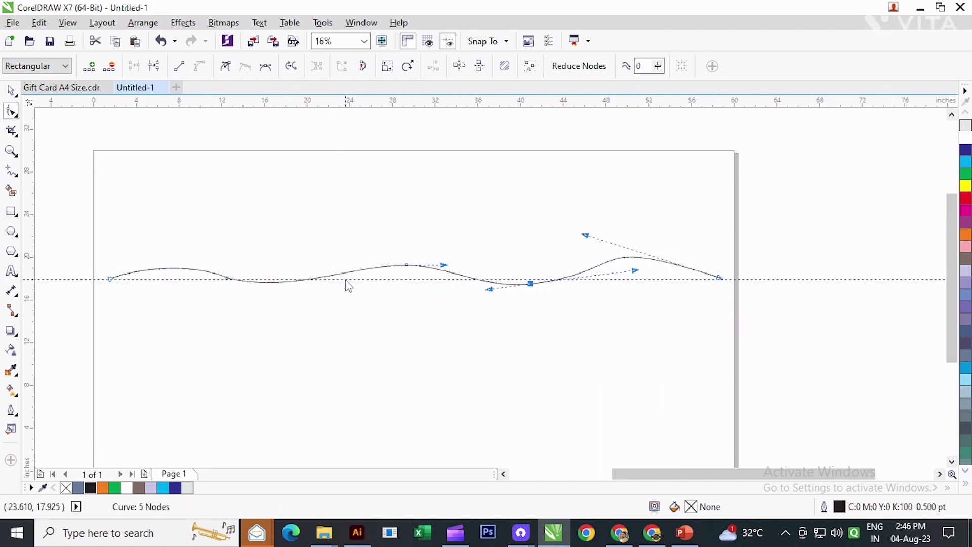
{"action": "left_click", "coordinate": [201, 279]}
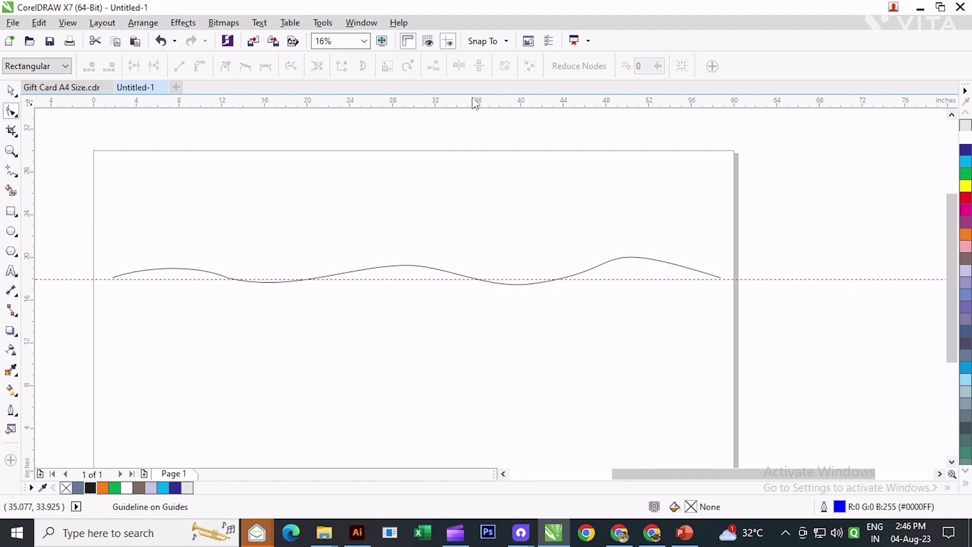
{"action": "left_click_drag", "start_coordinate": [476, 104], "coordinate": [480, 256]}
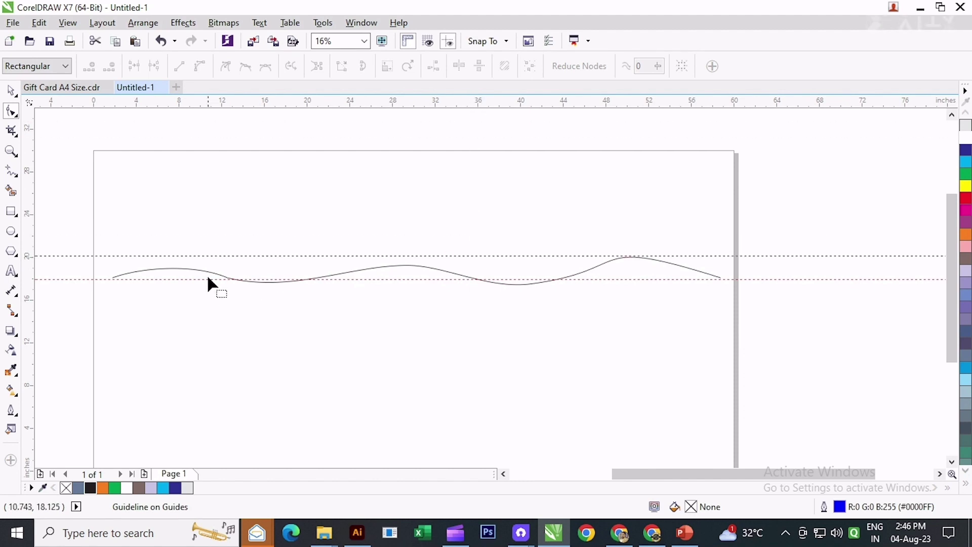
Raise and widen the left crest up to the upper guideline, moving its right node farther right along the lower guideline.
{"action": "left_click", "coordinate": [217, 276]}
{"action": "scroll", "coordinate": [217, 276], "scroll_direction": "up", "scroll_amount": 2}
{"action": "scroll", "coordinate": [201, 269], "scroll_direction": "left", "scroll_amount": 2}
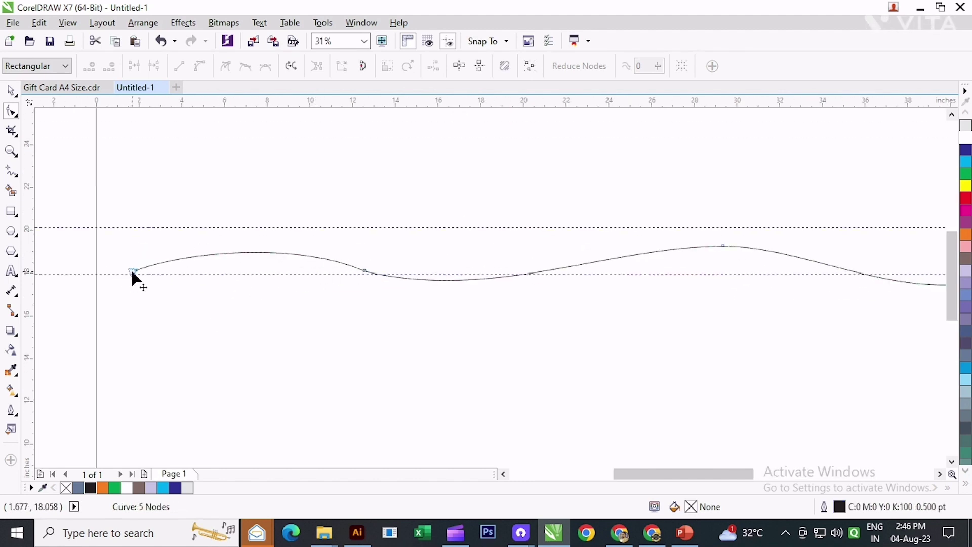
{"action": "left_click", "coordinate": [131, 271]}
{"action": "left_click_drag", "start_coordinate": [189, 252], "coordinate": [245, 202]}
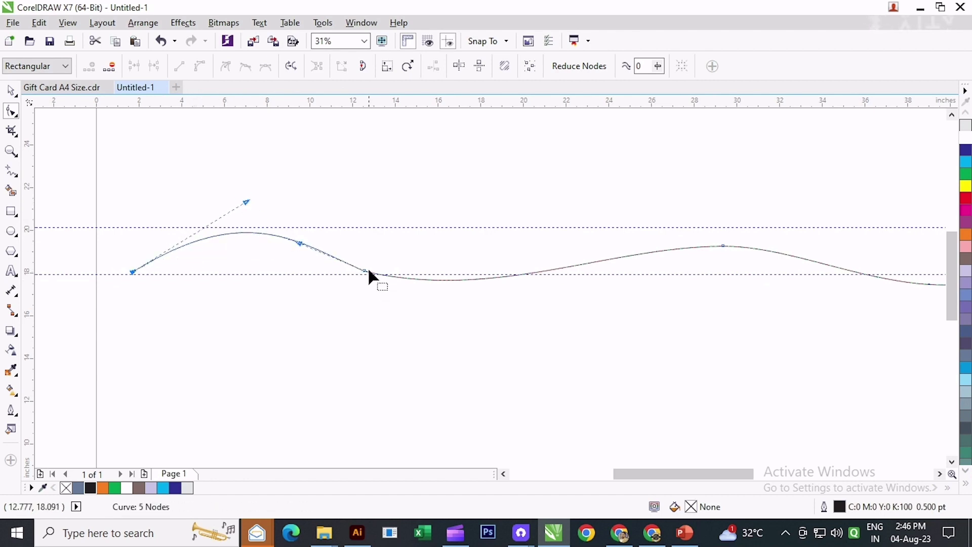
{"action": "left_click", "coordinate": [406, 277]}
{"action": "left_click_drag", "start_coordinate": [363, 273], "coordinate": [432, 283]}
{"action": "left_click_drag", "start_coordinate": [365, 248], "coordinate": [348, 231]}
Raise the central crest's node onto the upper guideline.
{"action": "scroll", "coordinate": [514, 299], "scroll_direction": "down", "scroll_amount": 2}
{"action": "scroll", "coordinate": [561, 258], "scroll_direction": "up", "scroll_amount": 2}
{"action": "left_click_drag", "start_coordinate": [537, 245], "coordinate": [534, 227]}
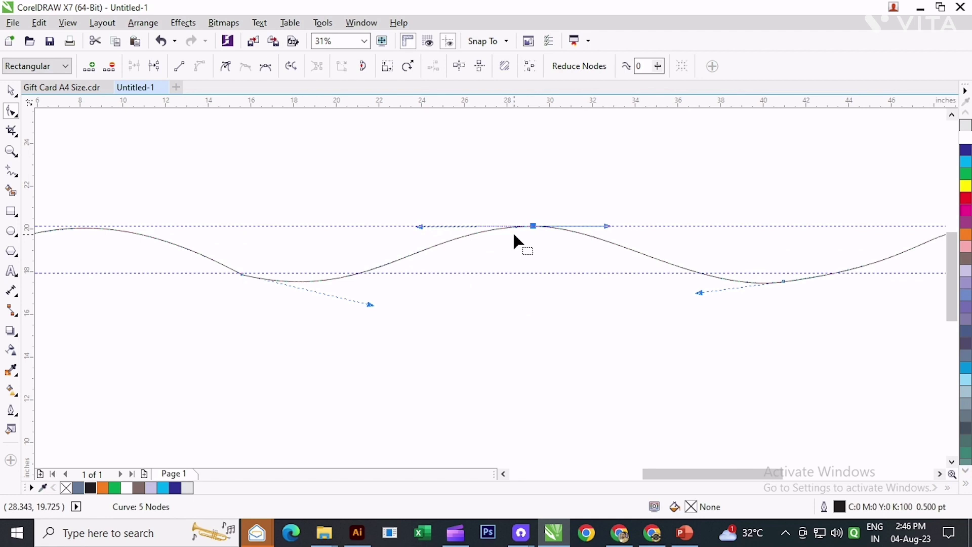
Align the curve's right end node with the lower guideline and adjust its handle to lift the right crest towards the upper guideline.
{"action": "scroll", "coordinate": [493, 241], "scroll_direction": "down", "scroll_amount": 2}
{"action": "scroll", "coordinate": [839, 263], "scroll_direction": "up", "scroll_amount": 2}
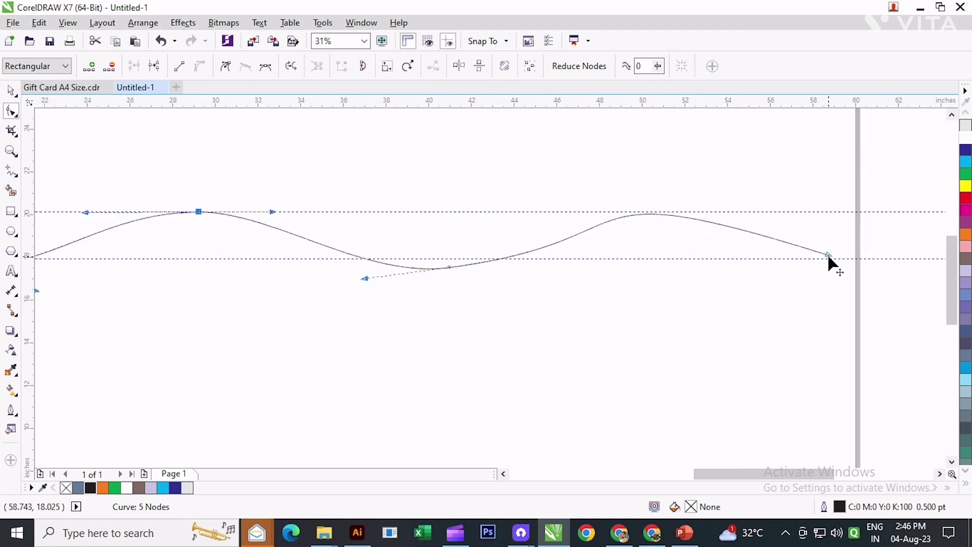
{"action": "scroll", "coordinate": [828, 253], "scroll_direction": "up", "scroll_amount": 1}
{"action": "mouse_move", "coordinate": [826, 251]}
{"action": "left_mouse_down"}
{"action": "mouse_move", "coordinate": [842, 269]}
{"action": "mouse_move", "coordinate": [821, 253]}
{"action": "left_mouse_up"}
{"action": "scroll", "coordinate": [821, 252], "scroll_direction": "down", "scroll_amount": 1}
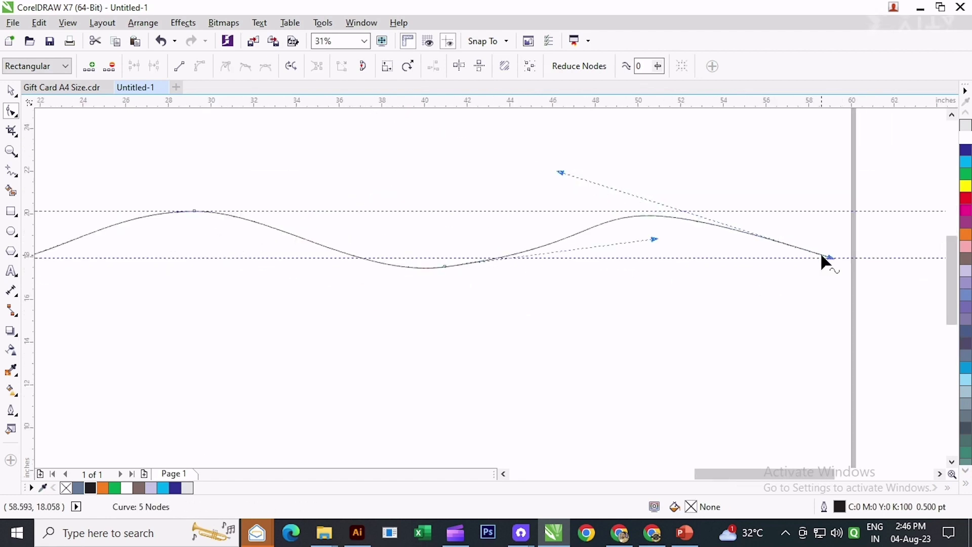
{"action": "left_click_drag", "start_coordinate": [562, 174], "coordinate": [582, 167]}
{"action": "scroll", "coordinate": [632, 244], "scroll_direction": "down", "scroll_amount": 1}
{"action": "scroll", "coordinate": [327, 248], "scroll_direction": "up", "scroll_amount": 1}
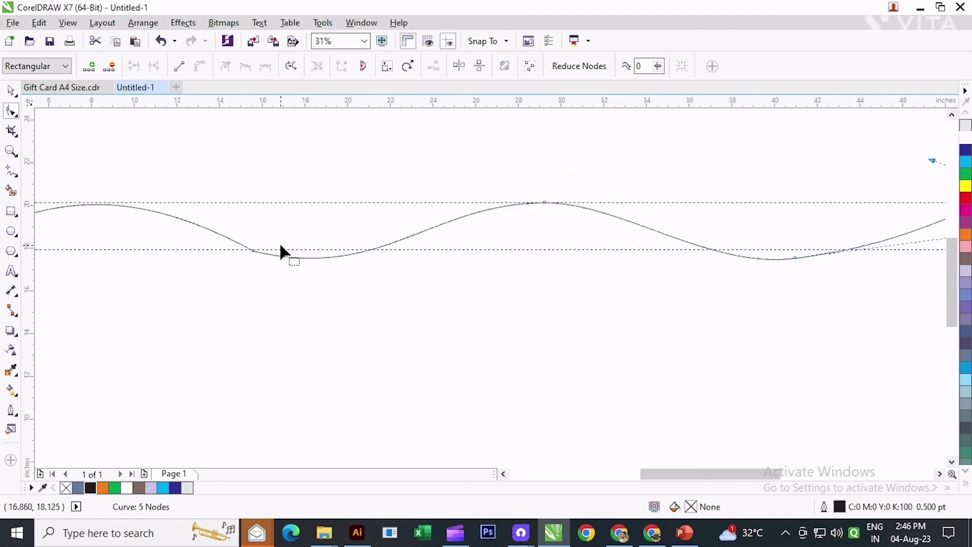
Keep the node between the left crest and the first trough, and make it symmetrical to remove the kink.
{"action": "double_click", "coordinate": [254, 250]}
{"action": "key", "text": "ctrl+z"}
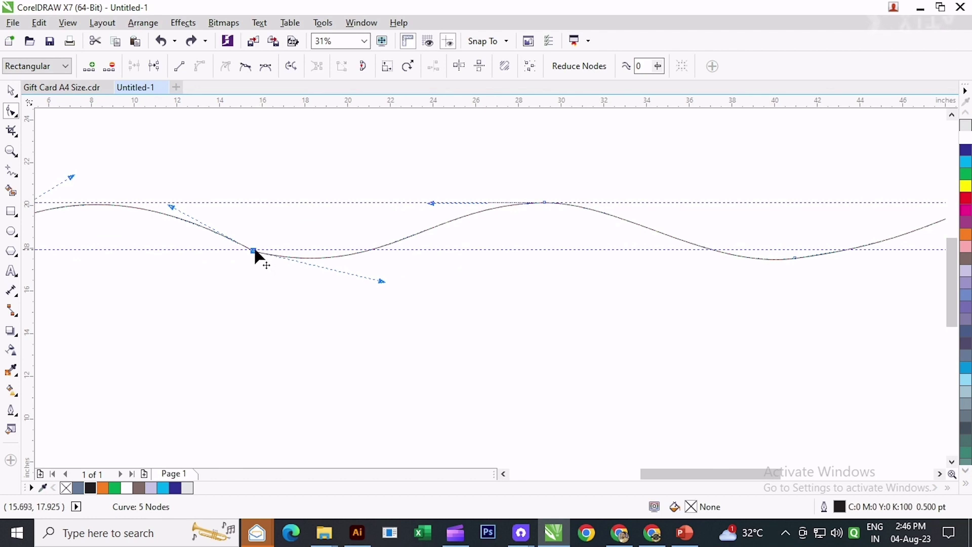
{"action": "left_click", "coordinate": [266, 66]}
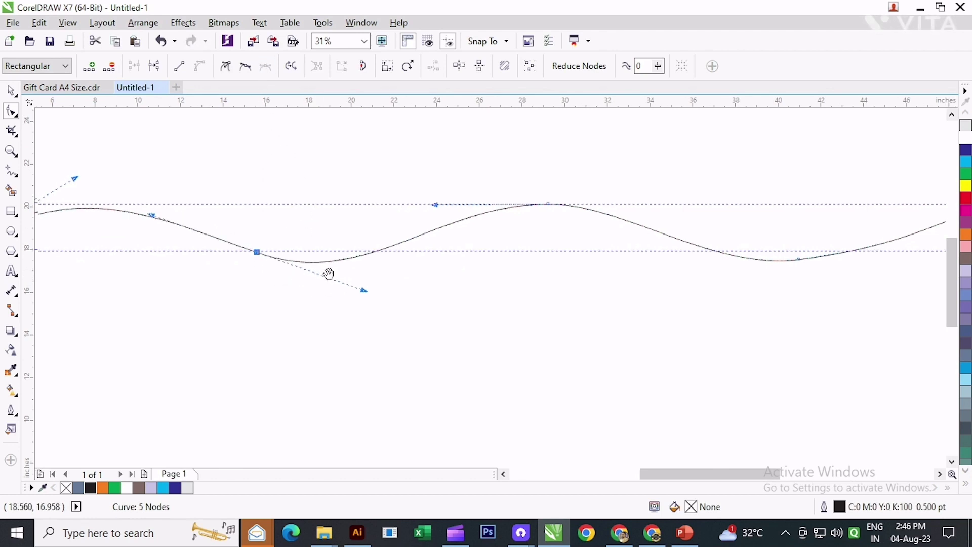
Even out the wave spacing by moving the node after the left crest slightly left and the central crest's node slightly right.
{"action": "scroll", "coordinate": [325, 271], "scroll_direction": "left", "scroll_amount": 2}
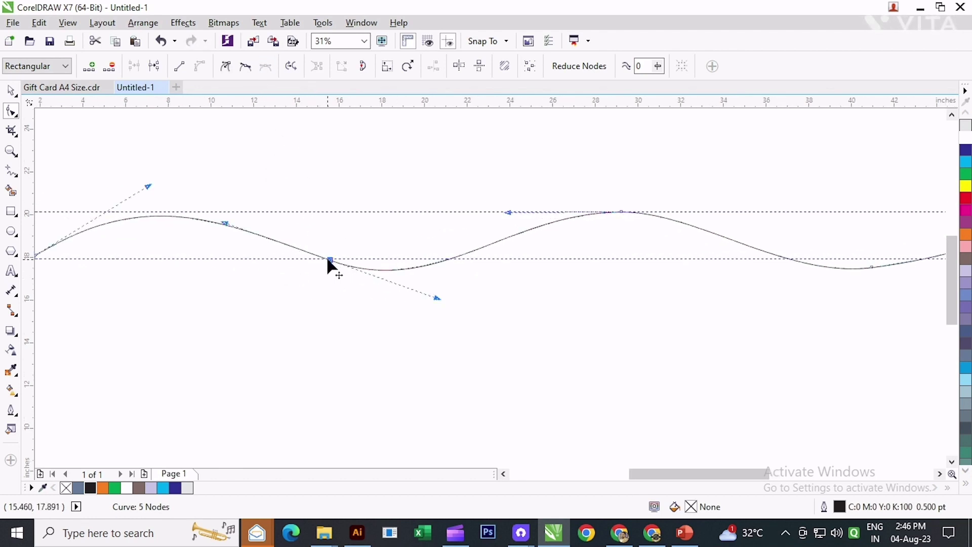
{"action": "left_click_drag", "start_coordinate": [329, 260], "coordinate": [311, 263]}
{"action": "scroll", "coordinate": [311, 265], "scroll_direction": "down", "scroll_amount": 2}
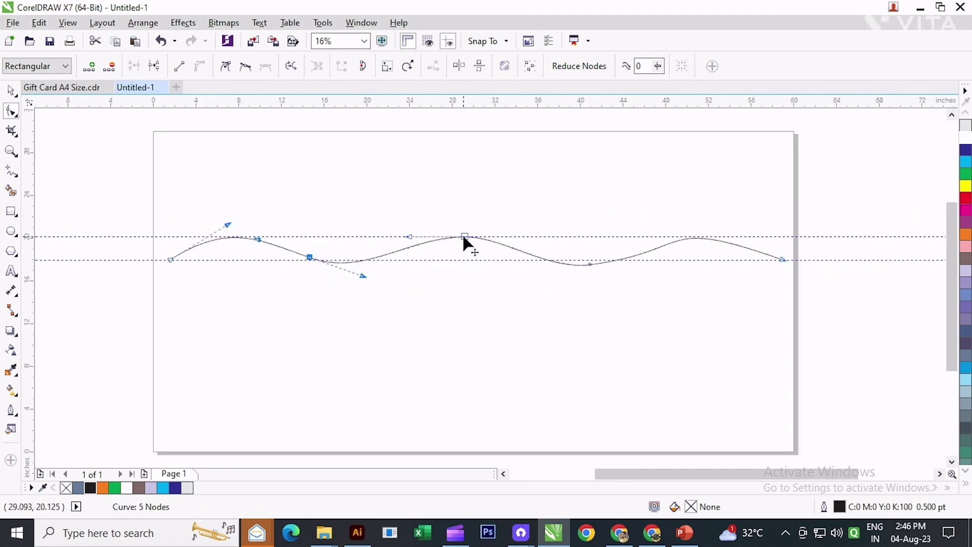
{"action": "left_click_drag", "start_coordinate": [464, 236], "coordinate": [478, 237]}
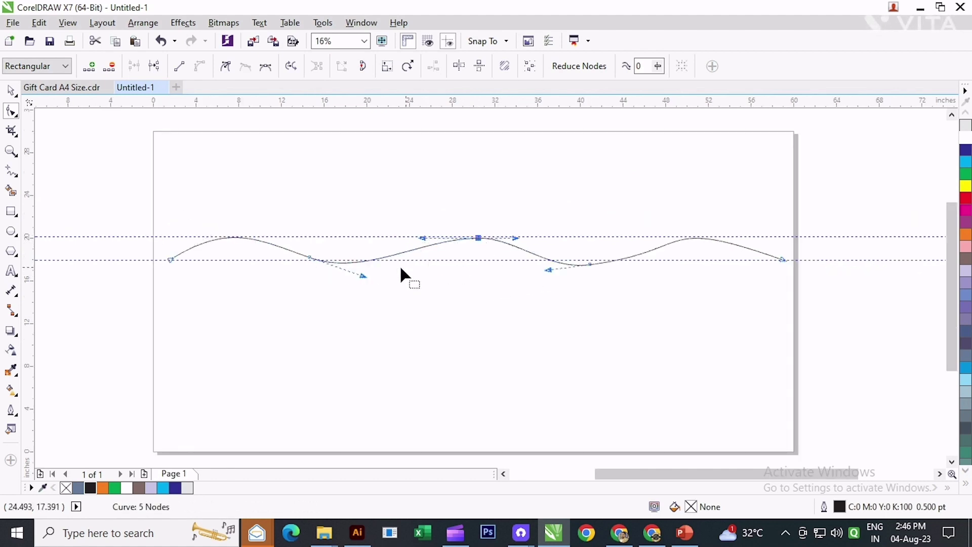
{"action": "left_click", "coordinate": [309, 256]}
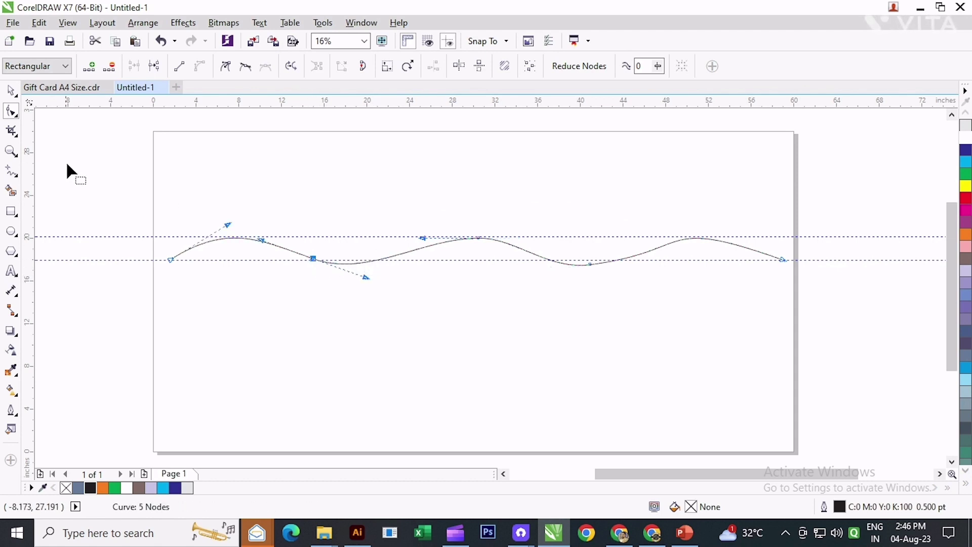
Finish the node editing and delete both horizontal guidelines.
{"action": "key", "text": "space"}
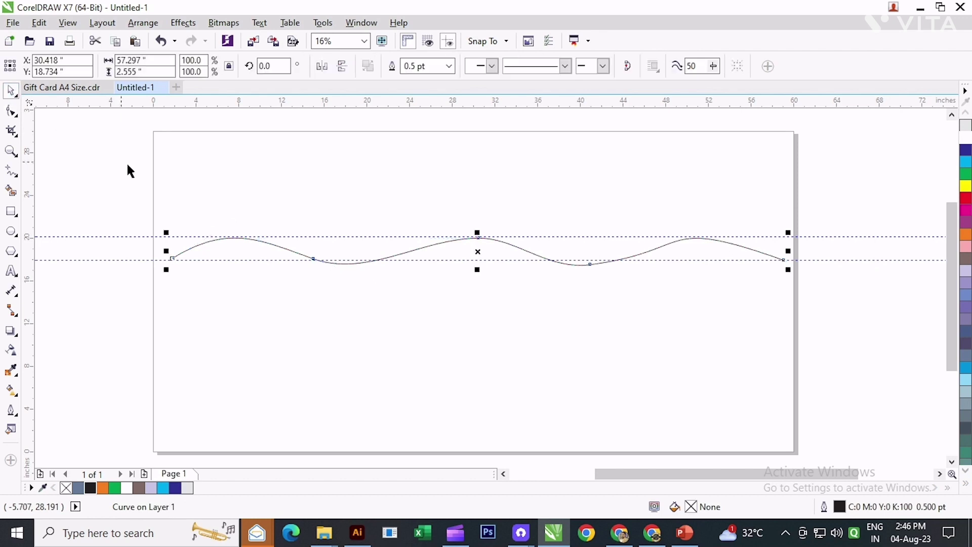
{"action": "left_click", "coordinate": [126, 163]}
{"action": "left_click", "coordinate": [147, 236]}
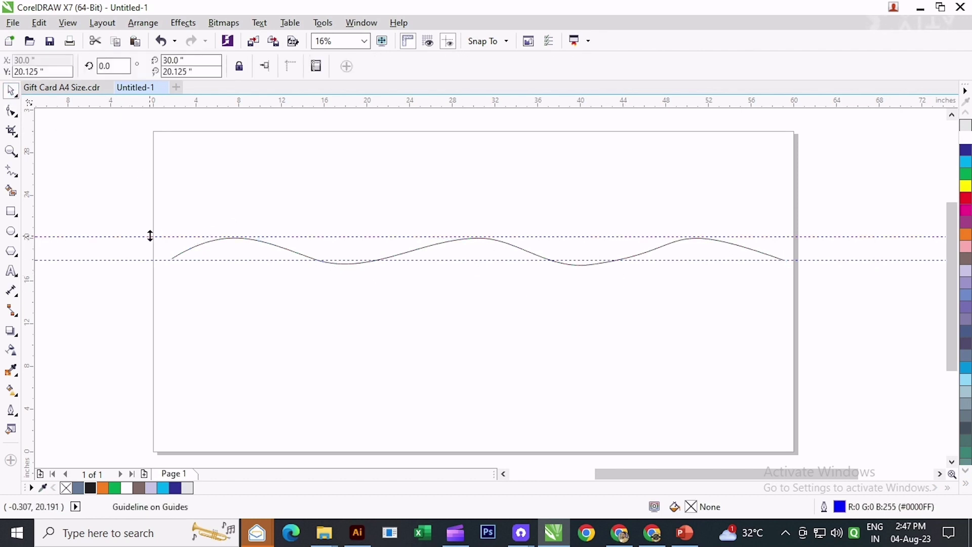
{"action": "key", "text": "Delete"}
{"action": "left_click", "coordinate": [140, 261]}
{"action": "key", "text": "Delete"}
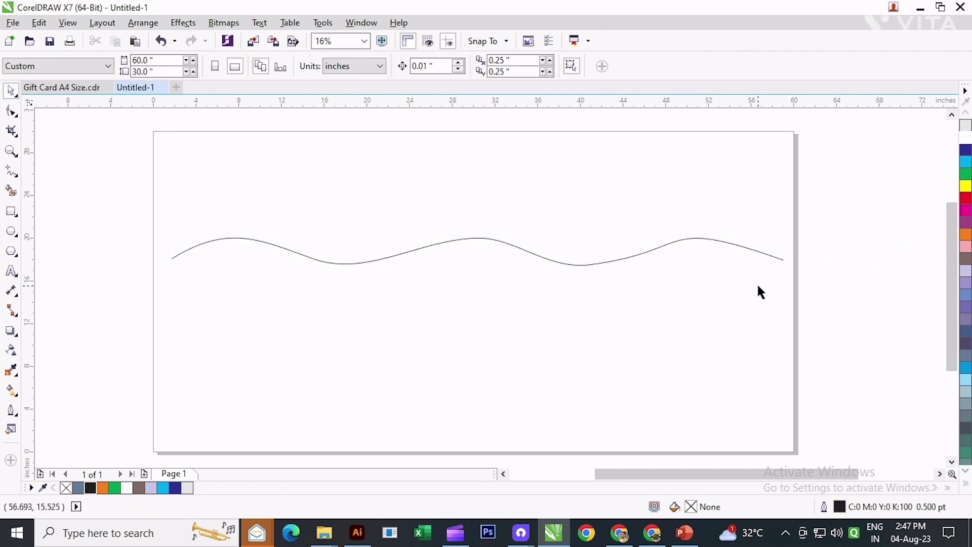
{"action": "left_click_drag", "start_coordinate": [602, 260], "coordinate": [576, 265]}
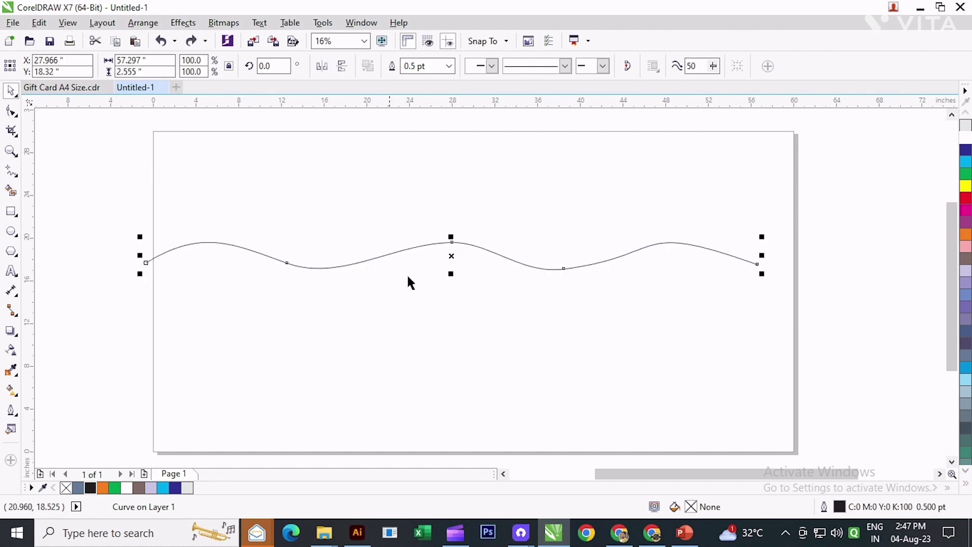
{"action": "key", "text": "ctrl+z"}
{"action": "left_click", "coordinate": [508, 265]}
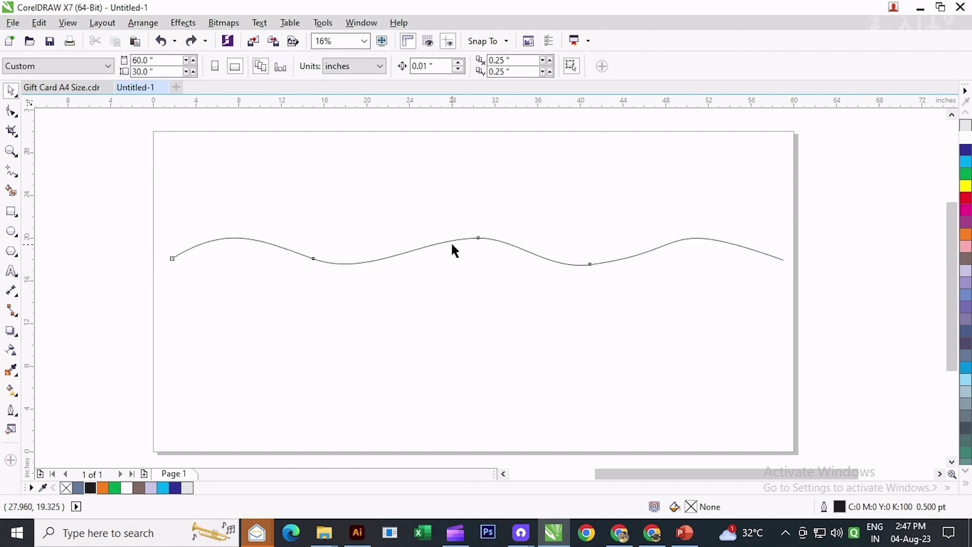
Copy and paste the wavy curve in place, and move the copy about 1.7 inches straight down, parallel to the original.
{"action": "left_click", "coordinate": [452, 244]}
{"action": "left_click", "coordinate": [39, 23]}
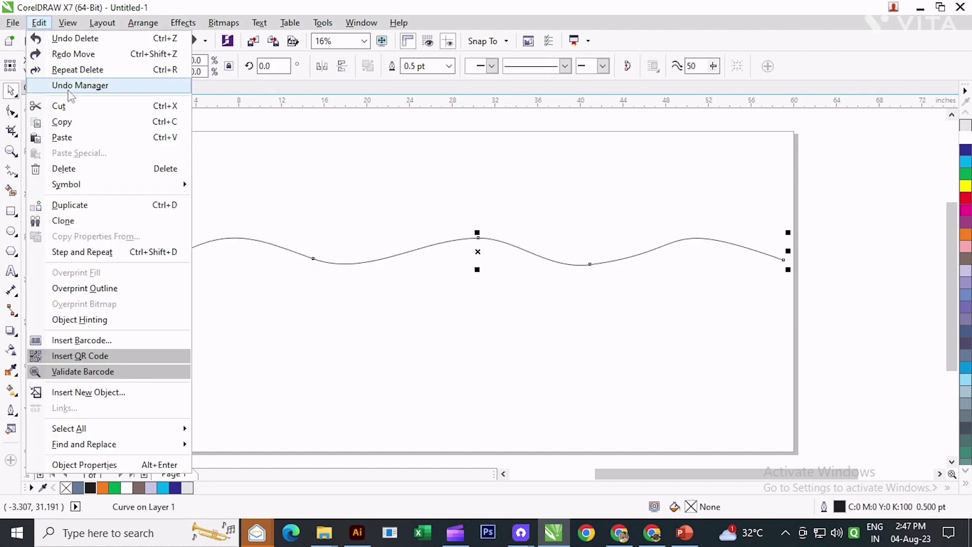
{"action": "left_click", "coordinate": [79, 123]}
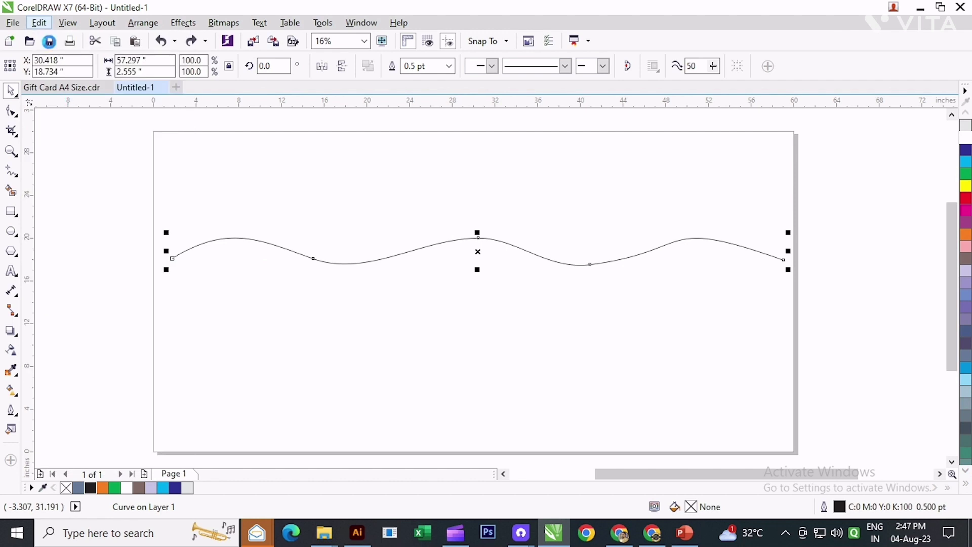
{"action": "left_click", "coordinate": [40, 23]}
{"action": "left_click", "coordinate": [61, 138]}
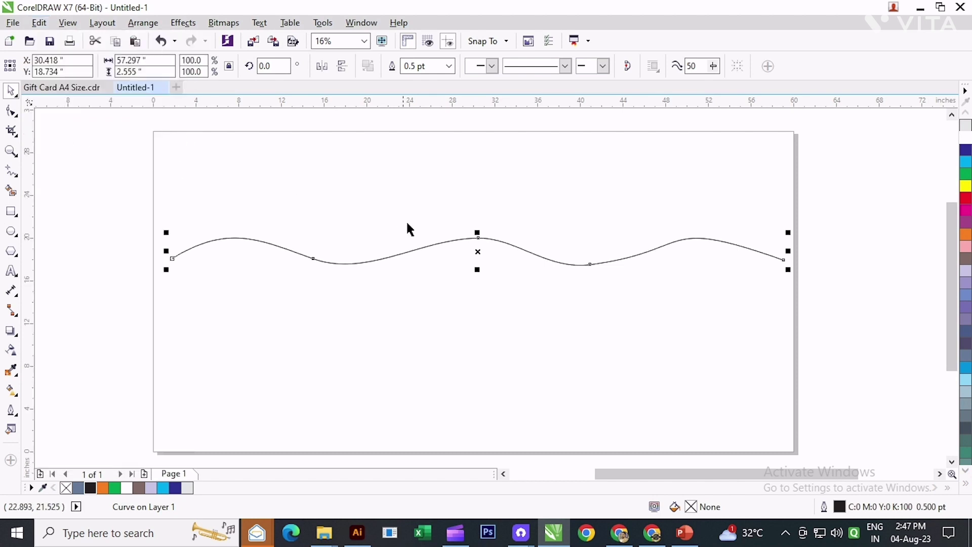
{"action": "scroll", "coordinate": [461, 252], "scroll_direction": "up", "scroll_amount": 2}
{"action": "left_click_drag", "start_coordinate": [484, 243], "coordinate": [484, 285]}
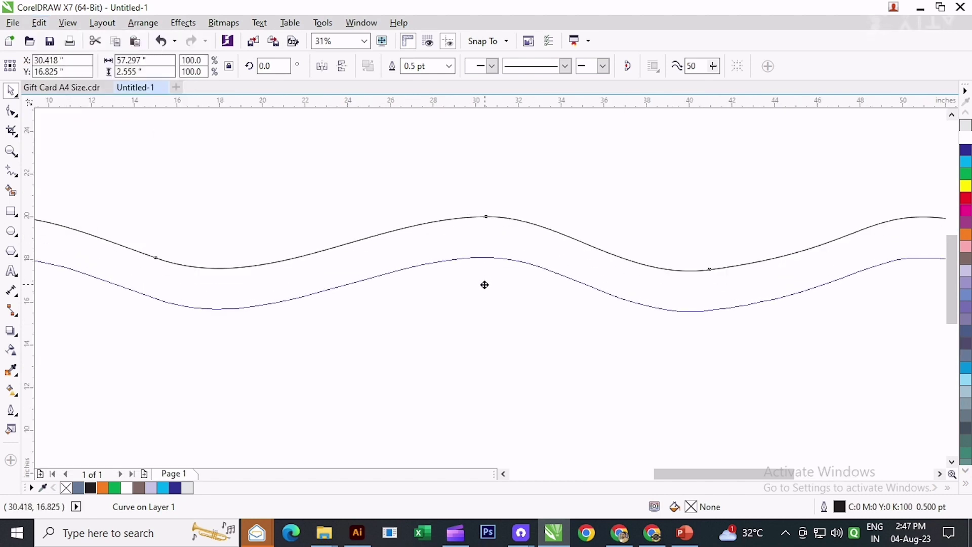
{"action": "left_click_drag", "start_coordinate": [485, 285], "coordinate": [484, 278]}
{"action": "scroll", "coordinate": [488, 267], "scroll_direction": "down", "scroll_amount": 2}
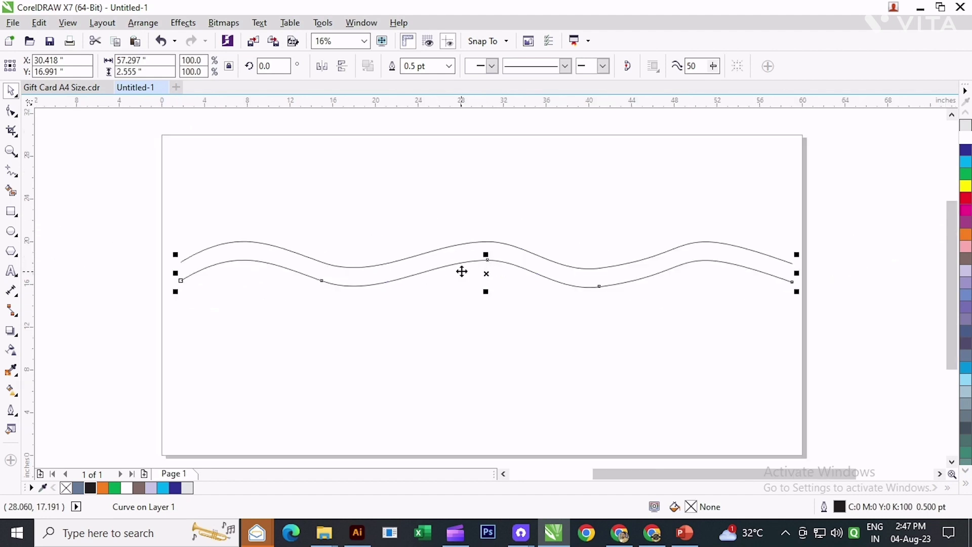
Add two more copies of the curve below at even spacing of about 1.27 inches, making four parallel waves.
{"action": "scroll", "coordinate": [490, 277], "scroll_direction": "up", "scroll_amount": 2}
{"action": "left_click_drag", "start_coordinate": [484, 267], "coordinate": [472, 297]}
{"action": "scroll", "coordinate": [479, 269], "scroll_direction": "down", "scroll_amount": 2}
{"action": "scroll", "coordinate": [476, 272], "scroll_direction": "up", "scroll_amount": 2}
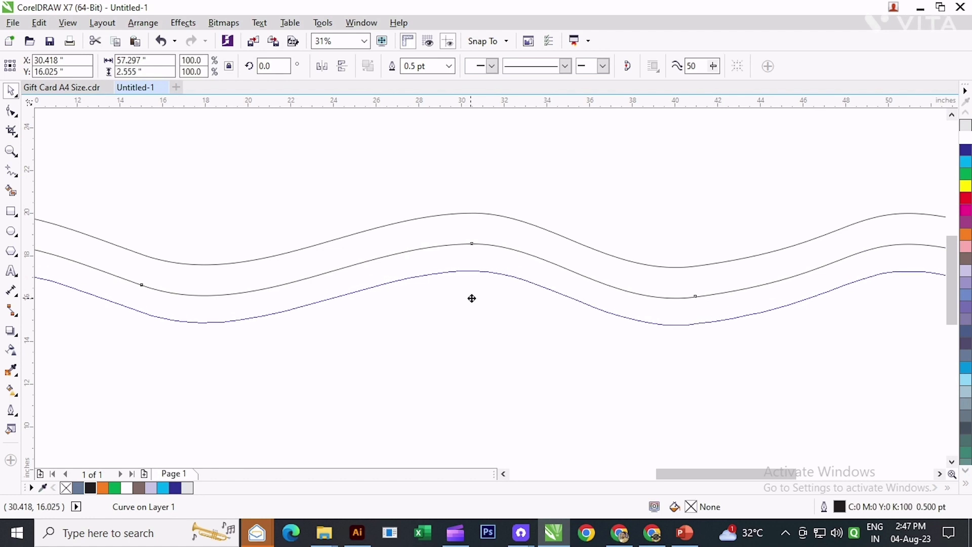
{"action": "scroll", "coordinate": [471, 296], "scroll_direction": "down", "scroll_amount": 2}
{"action": "key", "text": "ctrl+r"}
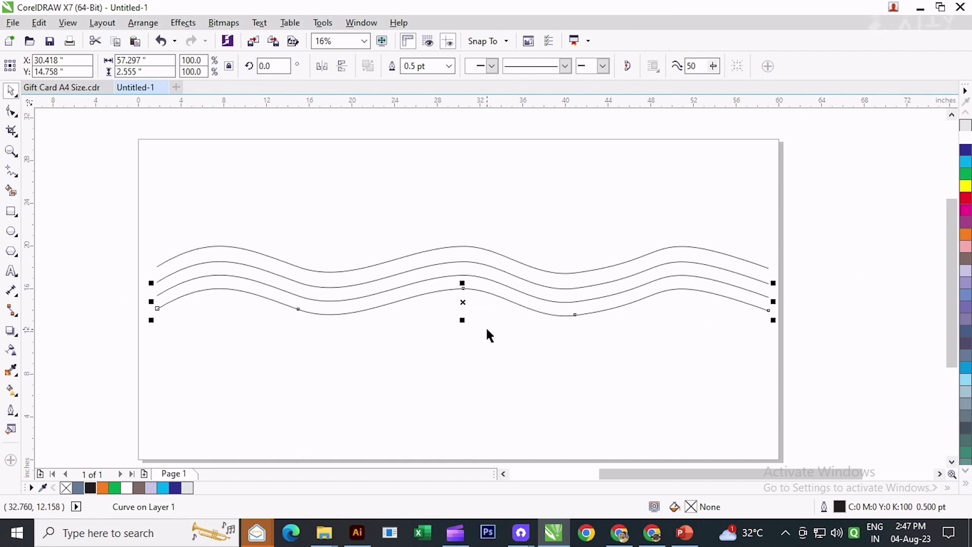
{"action": "left_click", "coordinate": [375, 371]}
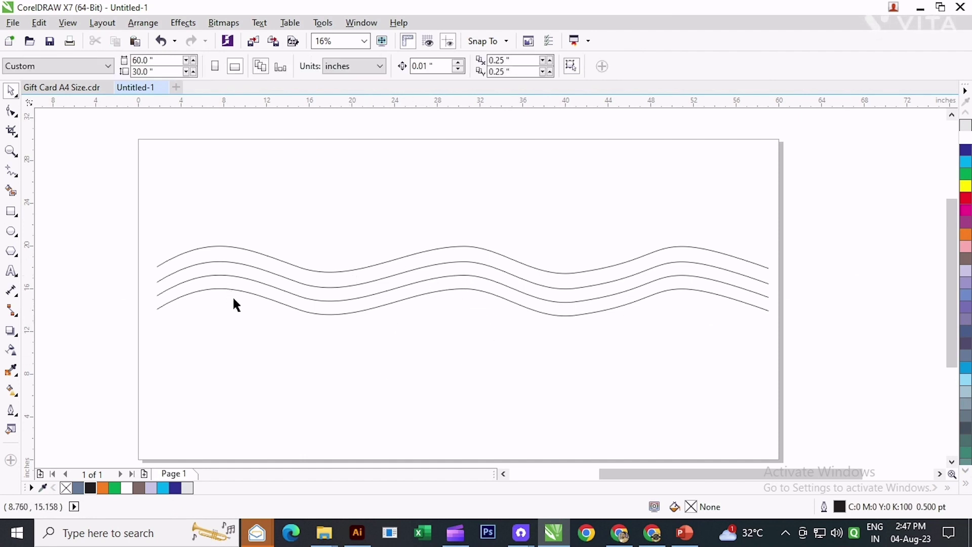
Draw a slanted straight line about 1.5 x 4.8 inches crossing the left ends of all four curves.
{"action": "left_click", "coordinate": [11, 172]}
{"action": "scroll", "coordinate": [159, 277], "scroll_direction": "up", "scroll_amount": 2}
{"action": "left_click", "coordinate": [158, 249]}
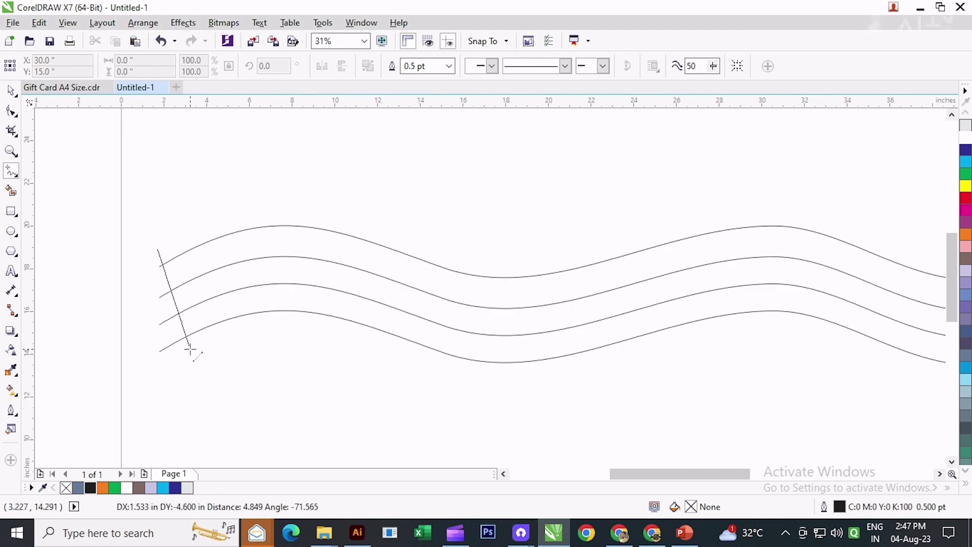
{"action": "left_click", "coordinate": [190, 351]}
{"action": "left_click", "coordinate": [11, 90]}
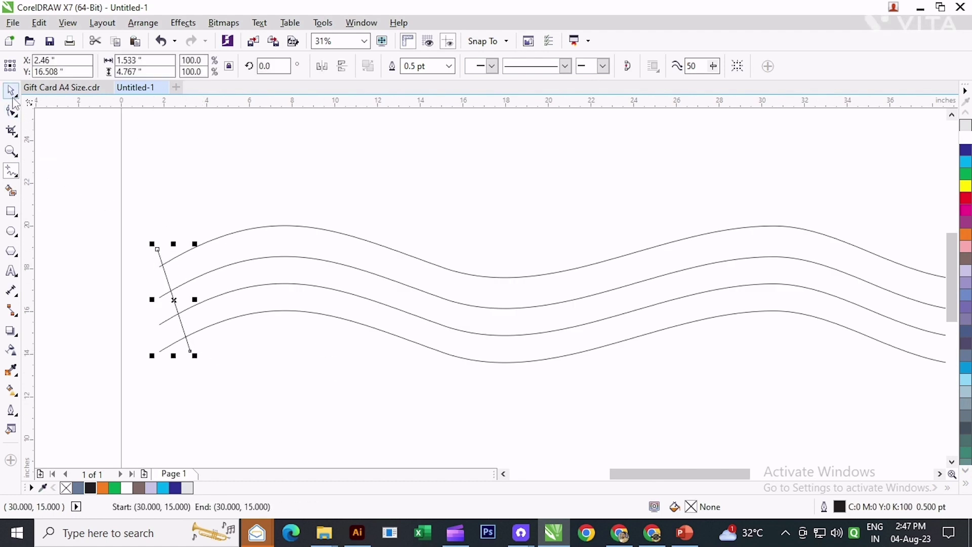
Copy and paste the slanted line, move the copy across the curves' right ends and mirror it horizontally.
{"action": "left_click", "coordinate": [39, 22]}
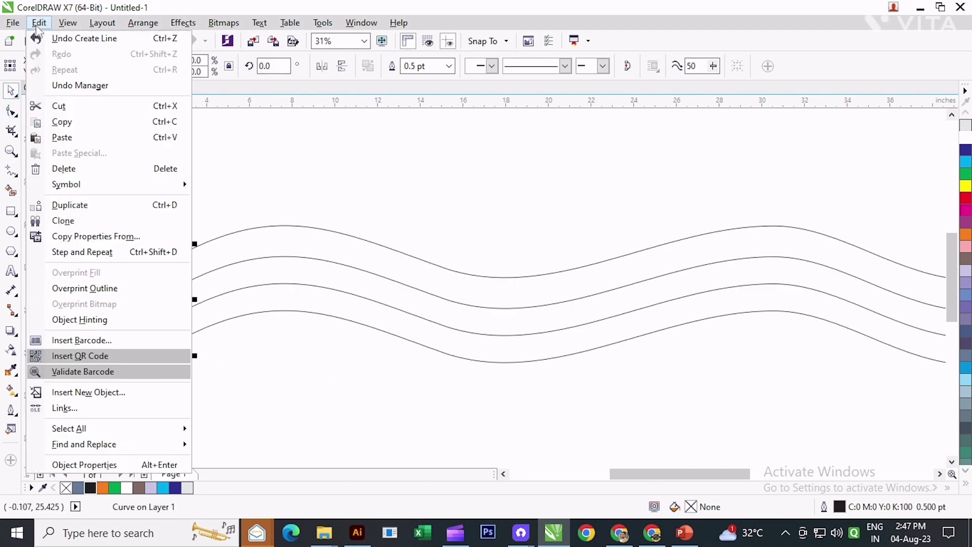
{"action": "left_click", "coordinate": [87, 111]}
{"action": "left_click", "coordinate": [39, 22]}
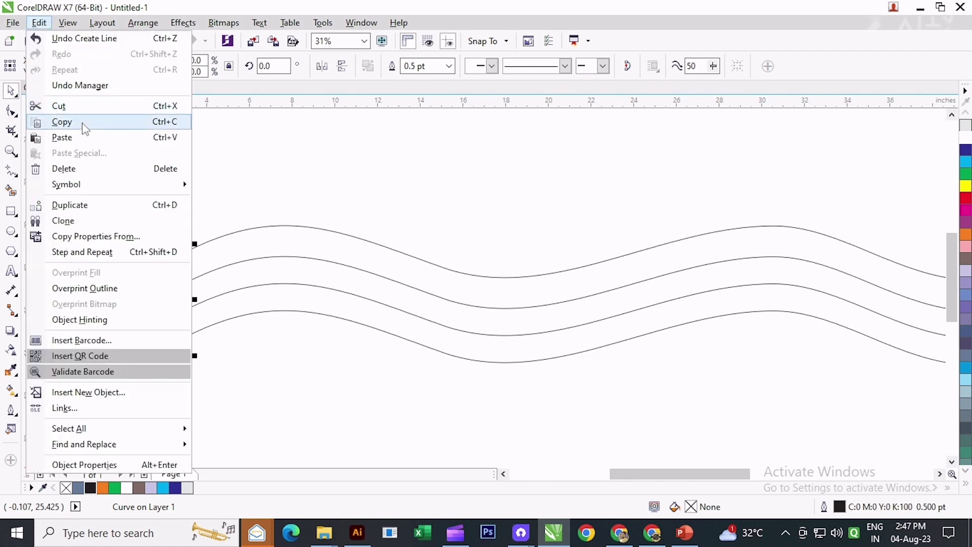
{"action": "left_click", "coordinate": [82, 122]}
{"action": "scroll", "coordinate": [210, 239], "scroll_direction": "down", "scroll_amount": 2}
{"action": "left_click_drag", "start_coordinate": [196, 267], "coordinate": [793, 296]}
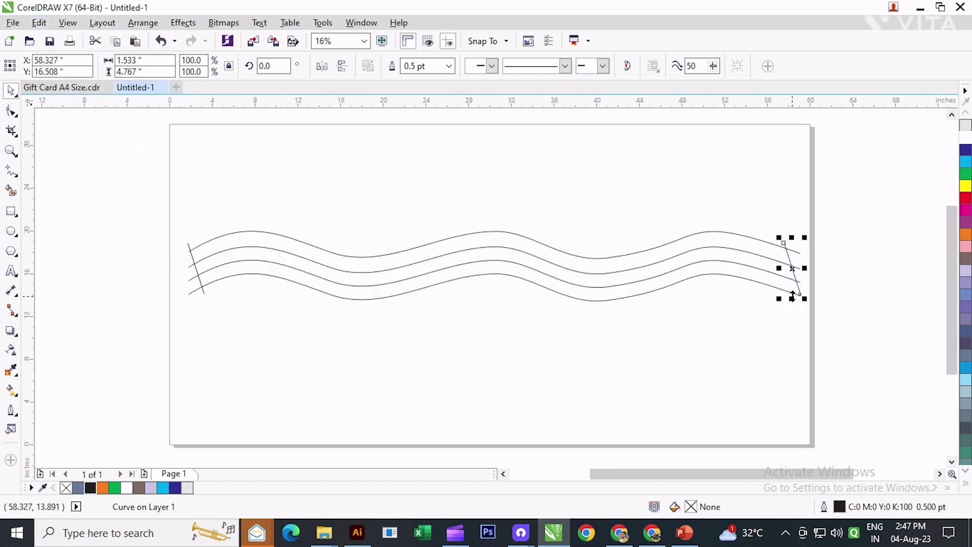
{"action": "left_click", "coordinate": [320, 70]}
{"action": "scroll", "coordinate": [800, 268], "scroll_direction": "up", "scroll_amount": 2}
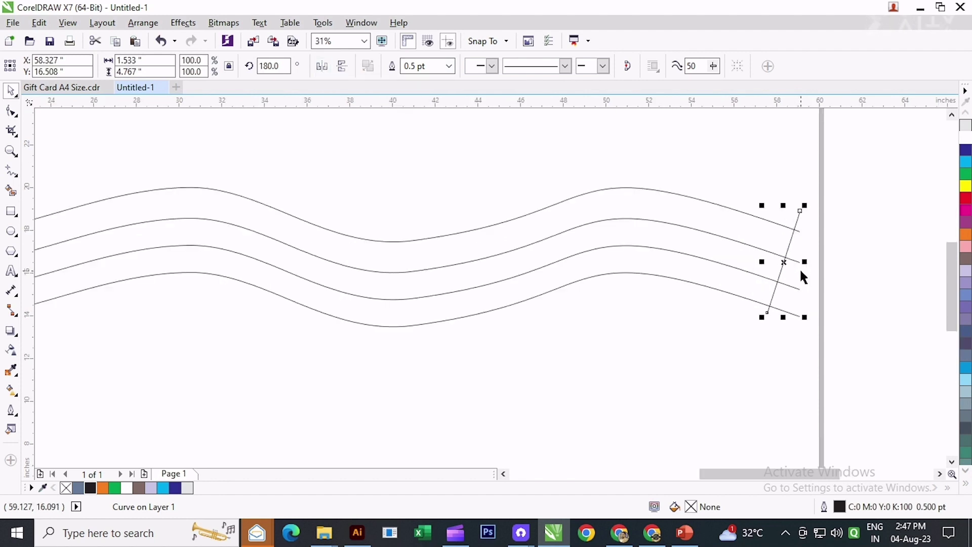
{"action": "scroll", "coordinate": [798, 271], "scroll_direction": "down", "scroll_amount": 2}
{"action": "left_click", "coordinate": [669, 336]}
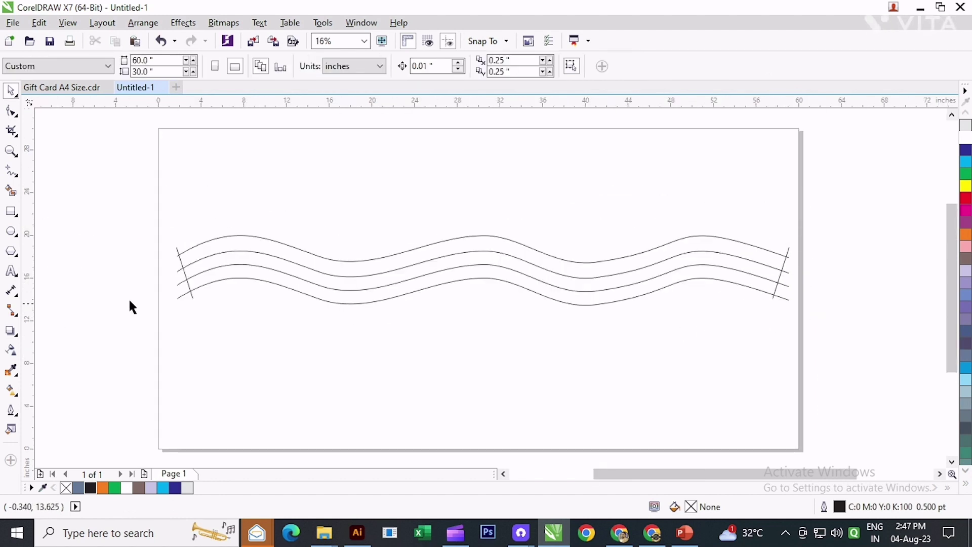
Use Smart Fill to create three filled bands from the areas between the four curves and the two slanted lines.
{"action": "left_click", "coordinate": [11, 191]}
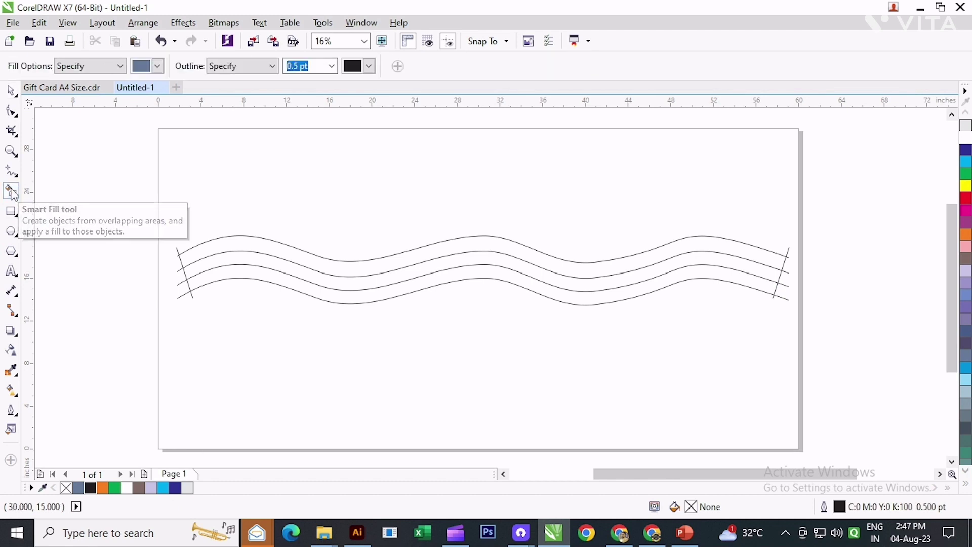
{"action": "left_click", "coordinate": [391, 263]}
{"action": "left_click", "coordinate": [388, 282]}
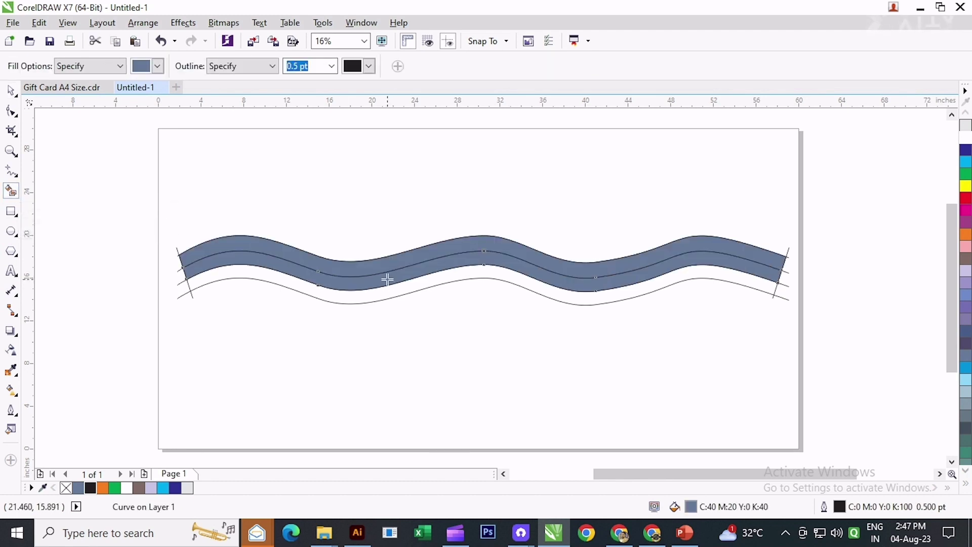
{"action": "left_click", "coordinate": [382, 296]}
{"action": "left_click", "coordinate": [11, 91]}
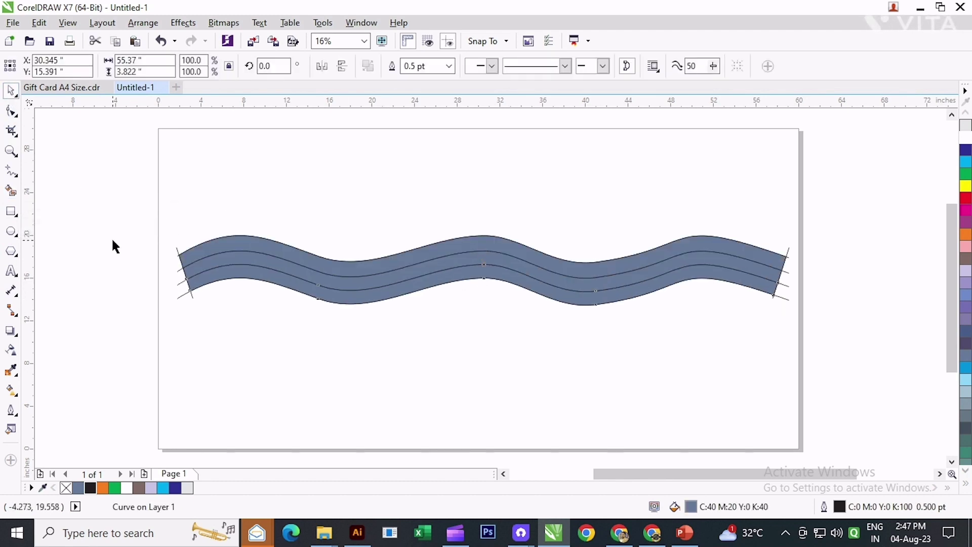
Delete the two slanted lines at the left and right ends of the bands.
{"action": "left_click_drag", "start_coordinate": [119, 189], "coordinate": [223, 337]}
{"action": "left_click", "coordinate": [215, 321]}
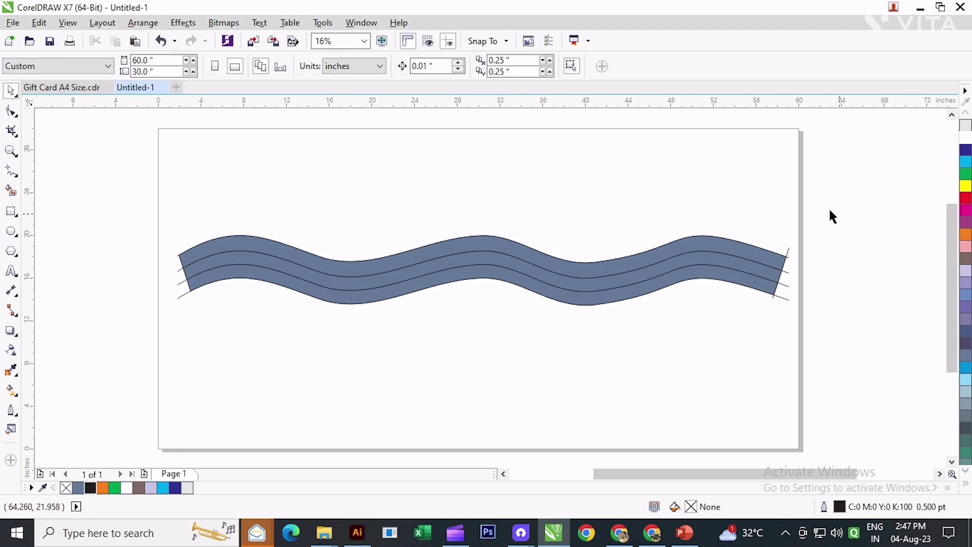
{"action": "left_click_drag", "start_coordinate": [788, 300], "coordinate": [789, 302]}
{"action": "left_click", "coordinate": [785, 260]}
Delete the four original wavy curves, leaving only the filled bands.
{"action": "left_click", "coordinate": [786, 295]}
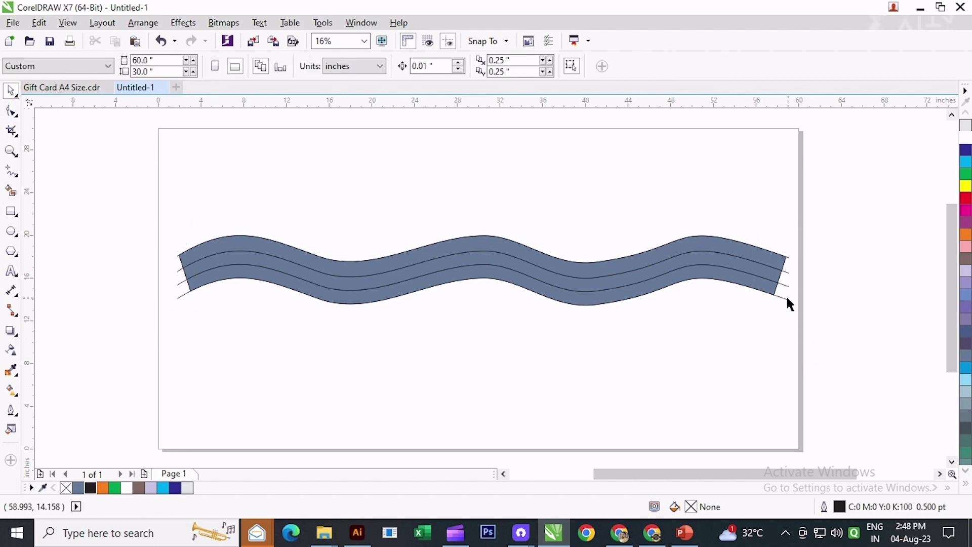
{"action": "left_click", "coordinate": [787, 284]}
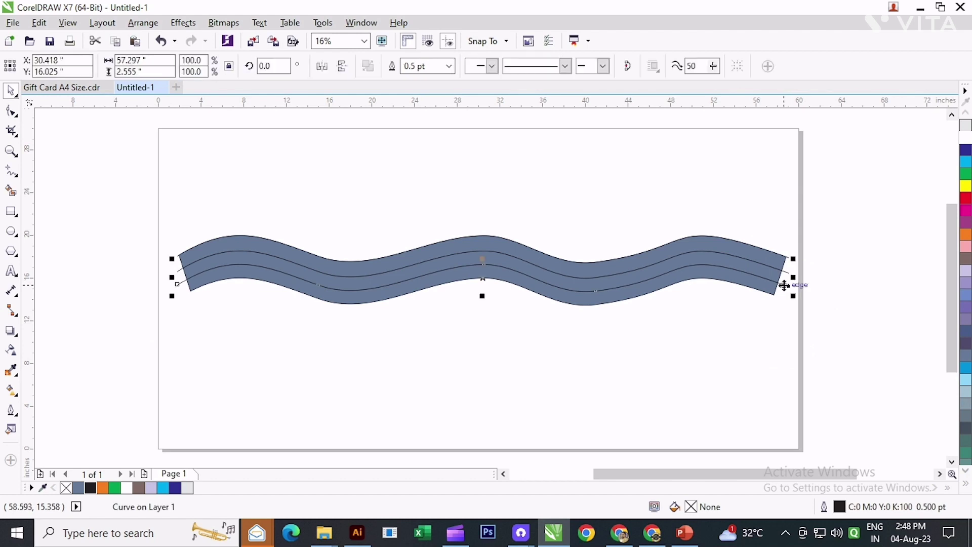
{"action": "key", "text": "Delete"}
{"action": "left_click", "coordinate": [788, 272]}
{"action": "key", "text": "Delete"}
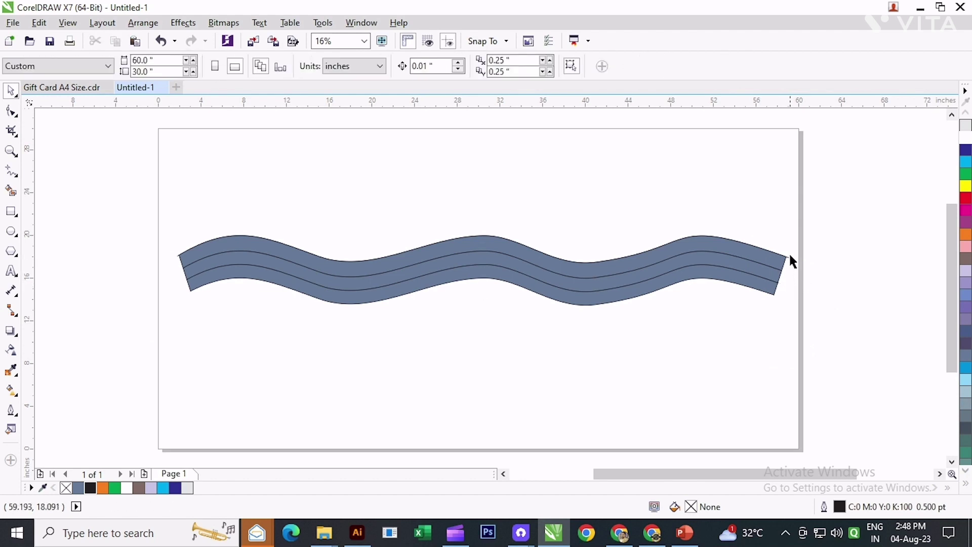
{"action": "left_click", "coordinate": [788, 257]}
{"action": "key", "text": "Delete"}
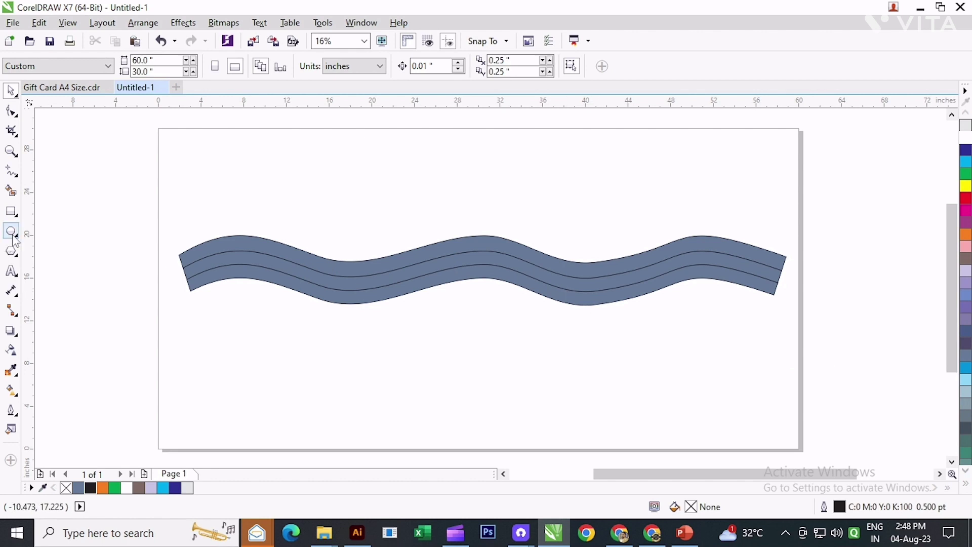
Fill the upper band with orange, the middle band with white and the lower band with green.
{"action": "left_click", "coordinate": [290, 255]}
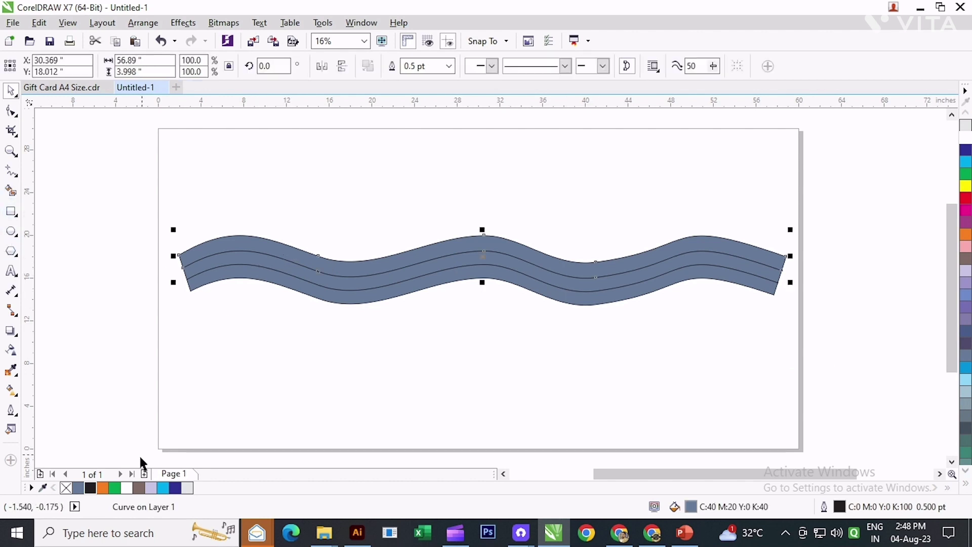
{"action": "left_click", "coordinate": [102, 487]}
{"action": "left_click", "coordinate": [289, 276]}
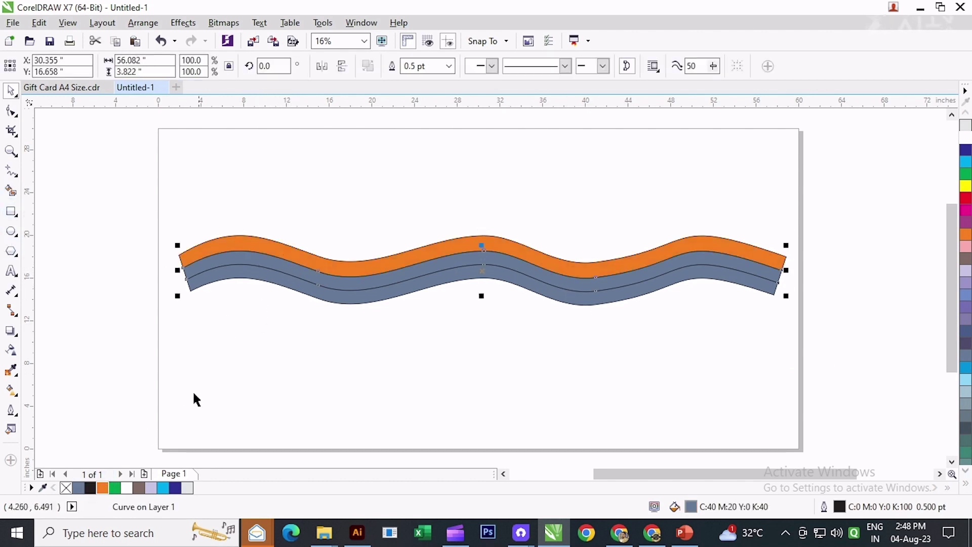
{"action": "left_click", "coordinate": [127, 490]}
{"action": "left_click", "coordinate": [365, 297]}
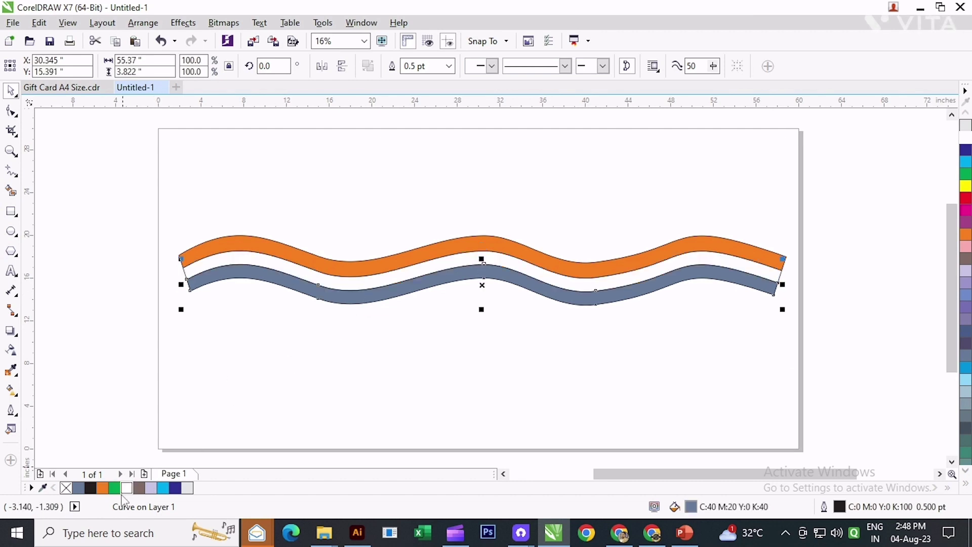
{"action": "left_click", "coordinate": [116, 491]}
{"action": "left_click", "coordinate": [289, 384]}
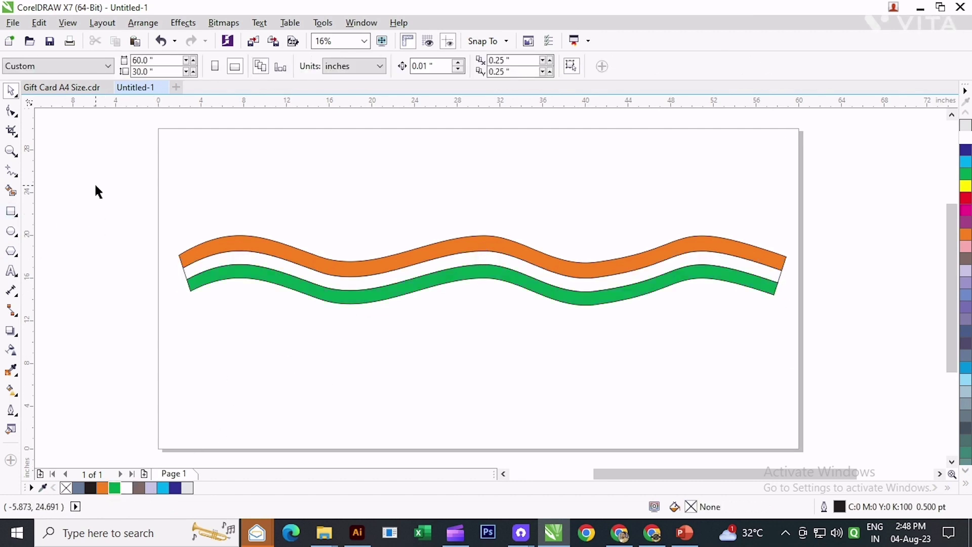
Remove the outline from all three coloured bands.
{"action": "left_click_drag", "start_coordinate": [96, 186], "coordinate": [851, 353]}
{"action": "right_click", "coordinate": [66, 488]}
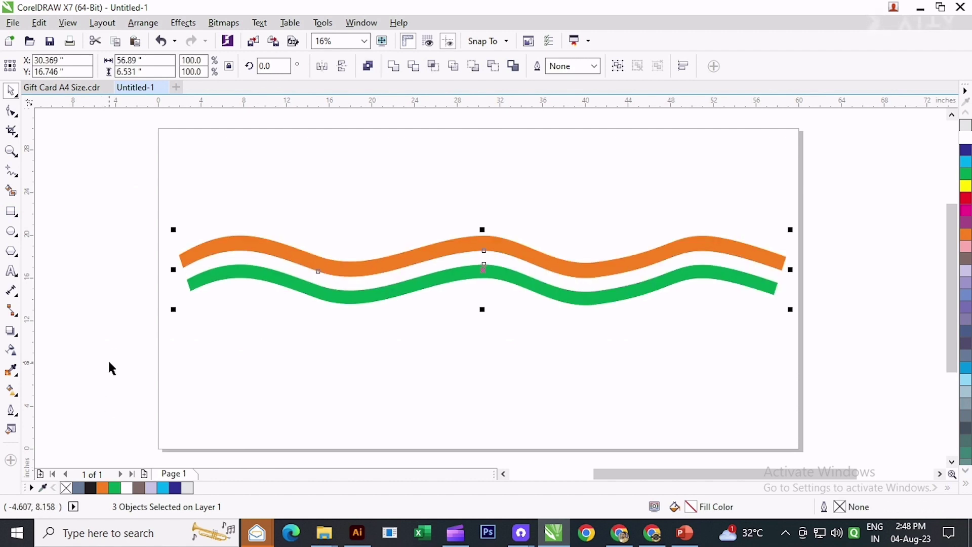
{"action": "left_click", "coordinate": [611, 310]}
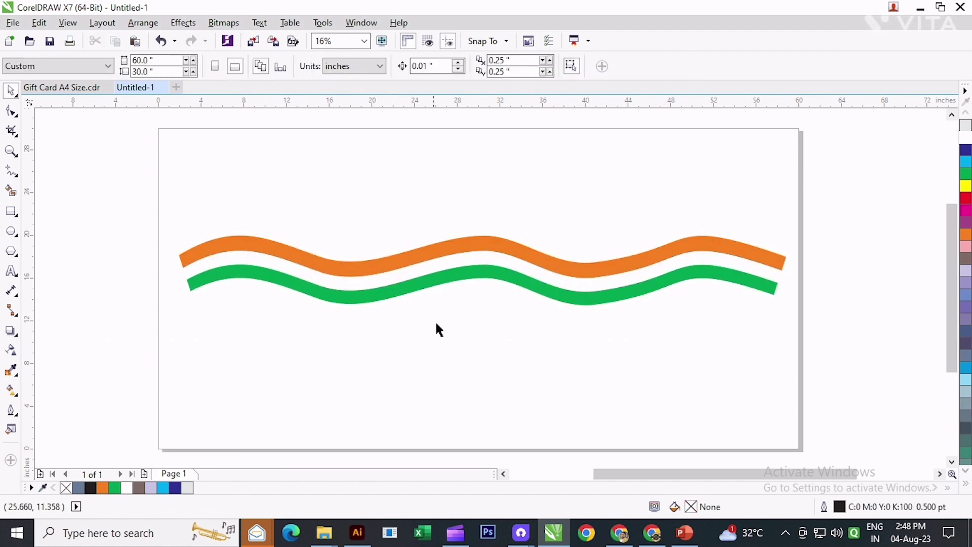
Add a short artistic text in 24 pt Arial near the page's upper edge, above the orange band's first trough.
{"action": "scroll", "coordinate": [437, 287], "scroll_direction": "down", "scroll_amount": 2}
{"action": "scroll", "coordinate": [441, 293], "scroll_direction": "up", "scroll_amount": 2}
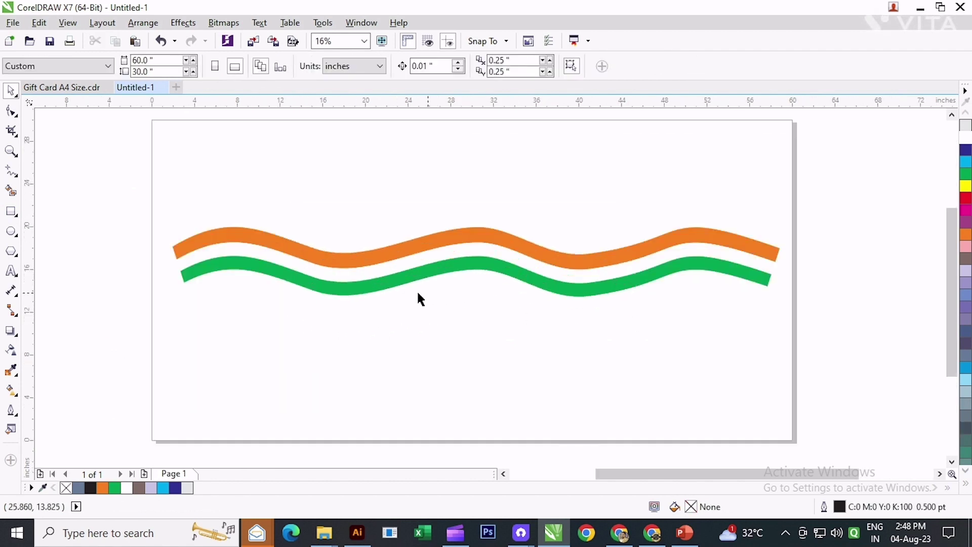
{"action": "left_click", "coordinate": [10, 272]}
{"action": "left_click", "coordinate": [314, 173]}
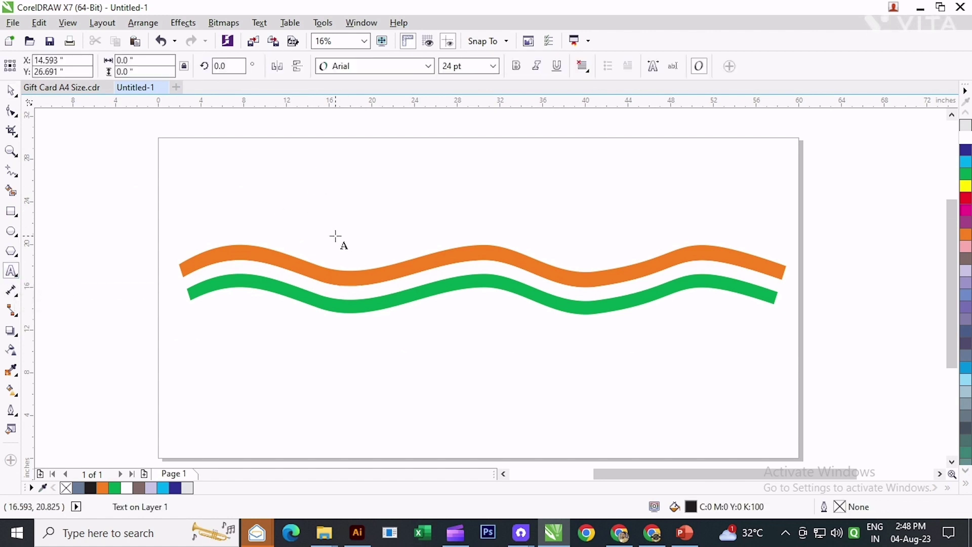
{"action": "type", "text": "I"}
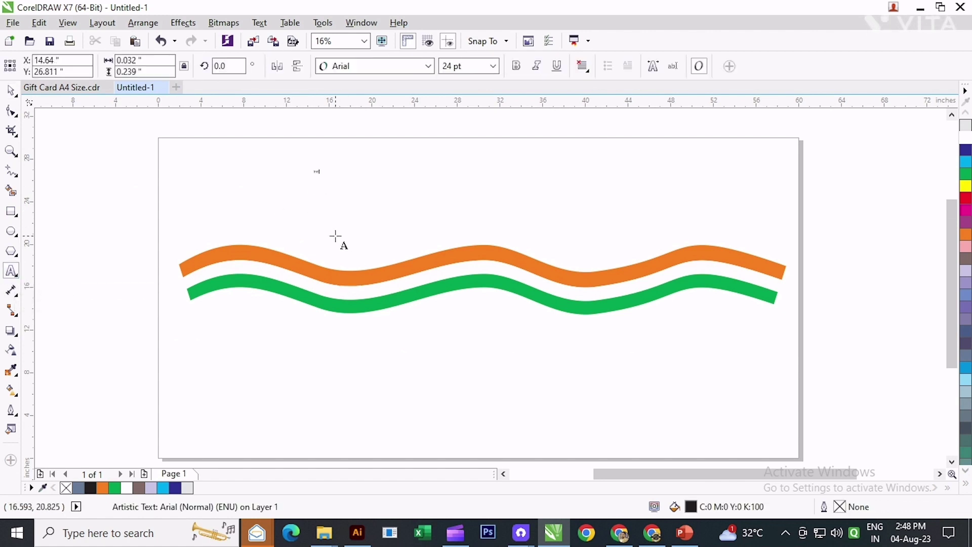
{"action": "left_click", "coordinate": [10, 90]}
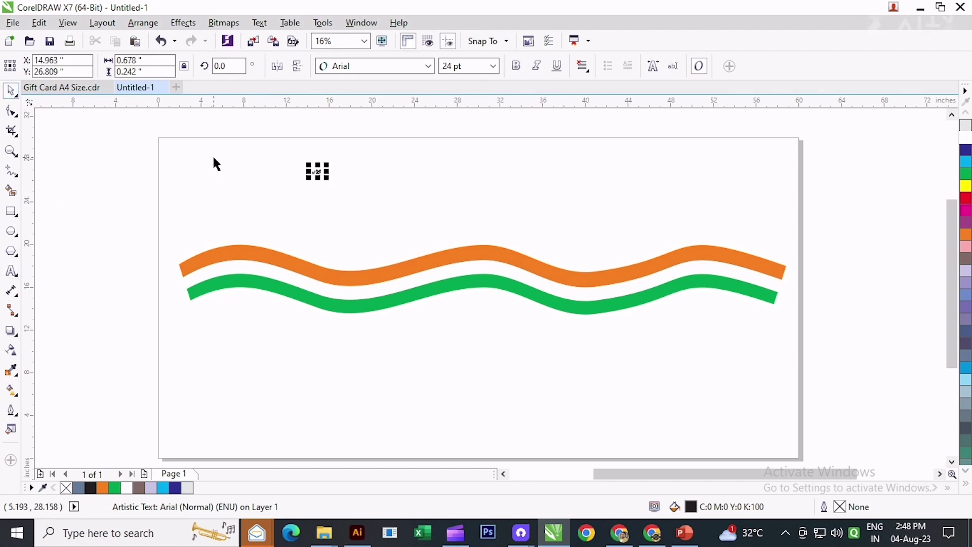
Enlarge the India text to about 695 pt, position it near the page's upper middle and set its font to Averta for TBWA Bold.
{"action": "left_click_drag", "start_coordinate": [327, 181], "coordinate": [428, 260]}
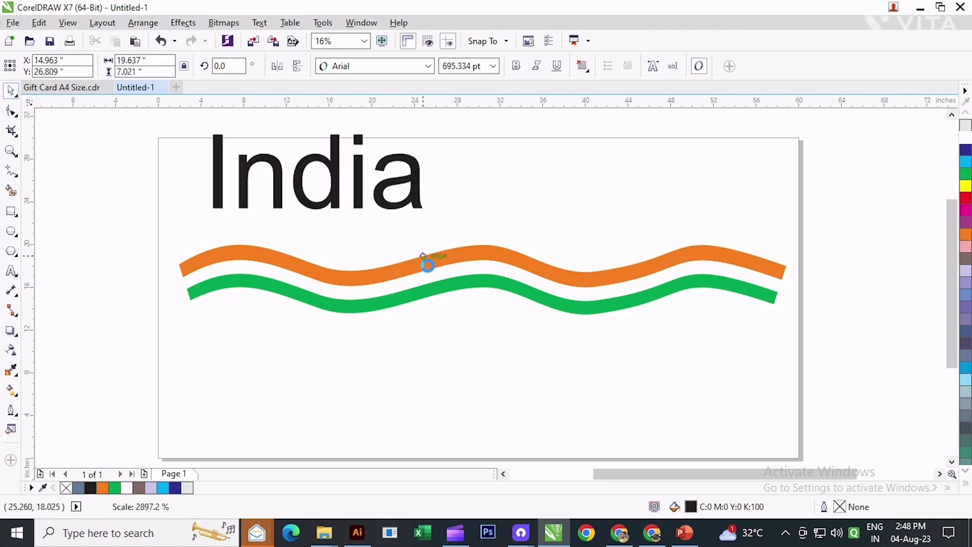
{"action": "left_click_drag", "start_coordinate": [337, 174], "coordinate": [440, 215]}
{"action": "left_click", "coordinate": [428, 66]}
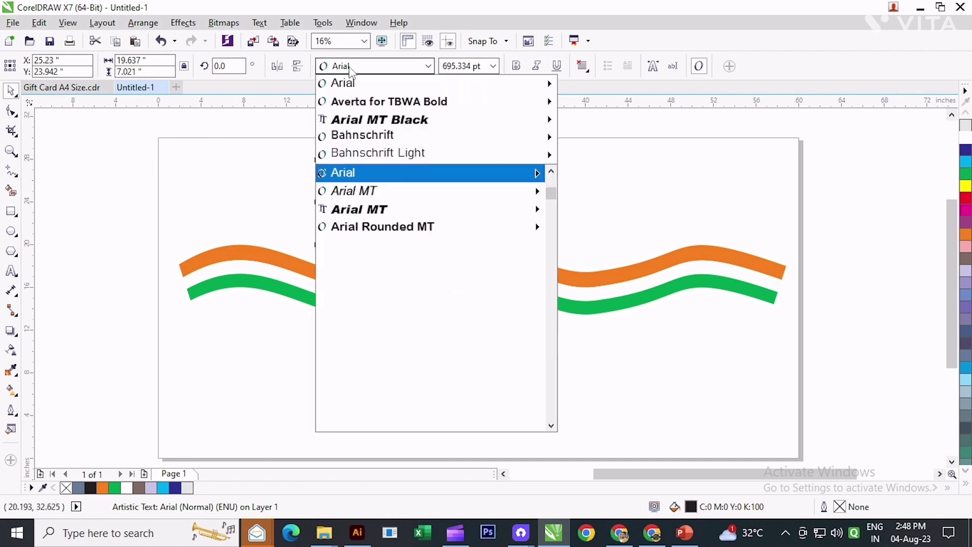
{"action": "left_click", "coordinate": [651, 117]}
Move the India text over the coloured bands and scale it to about 43.5 inches wide and 15.9 inches high.
{"action": "left_click_drag", "start_coordinate": [560, 243], "coordinate": [608, 279]}
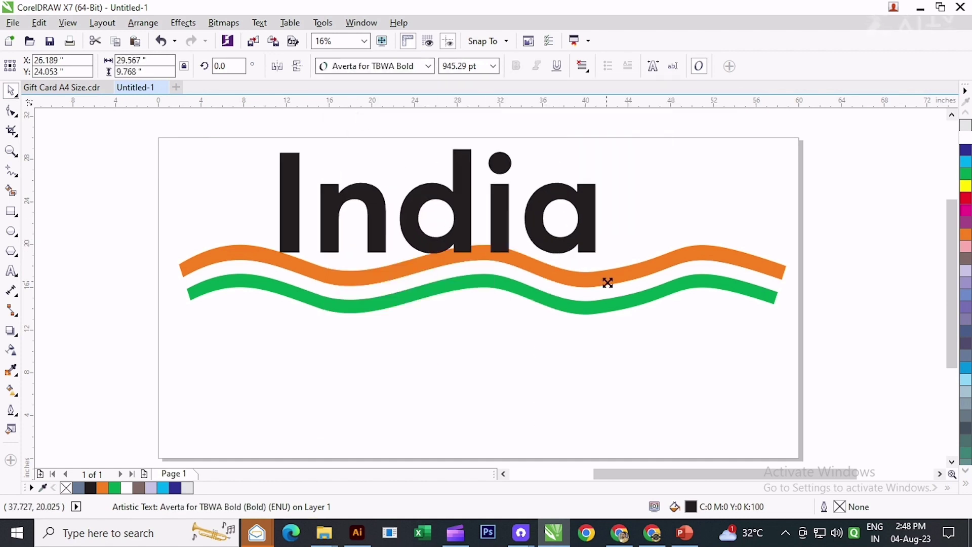
{"action": "left_click_drag", "start_coordinate": [538, 252], "coordinate": [549, 280]}
{"action": "left_click_drag", "start_coordinate": [469, 327], "coordinate": [469, 339]}
{"action": "left_click_drag", "start_coordinate": [469, 335], "coordinate": [469, 321]}
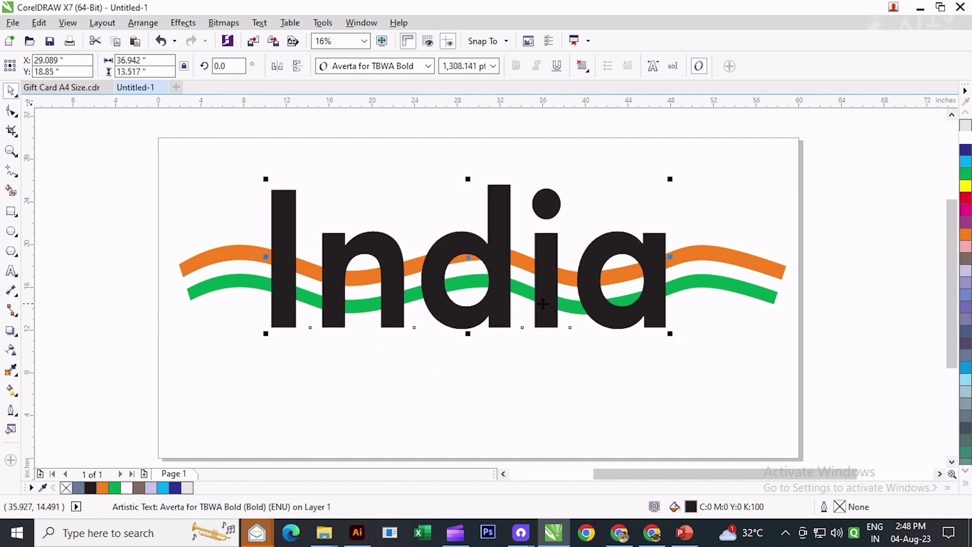
{"action": "left_click_drag", "start_coordinate": [674, 323], "coordinate": [719, 358]}
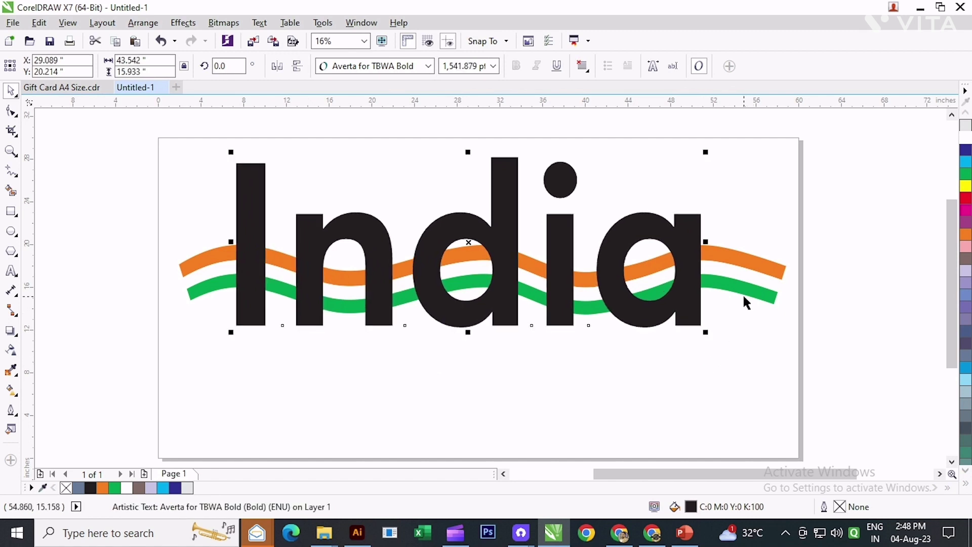
Centre the India text horizontally on the coloured bands.
{"action": "left_click", "coordinate": [747, 290], "text": "shift"}
{"action": "key", "text": "c"}
{"action": "left_click", "coordinate": [839, 346]}
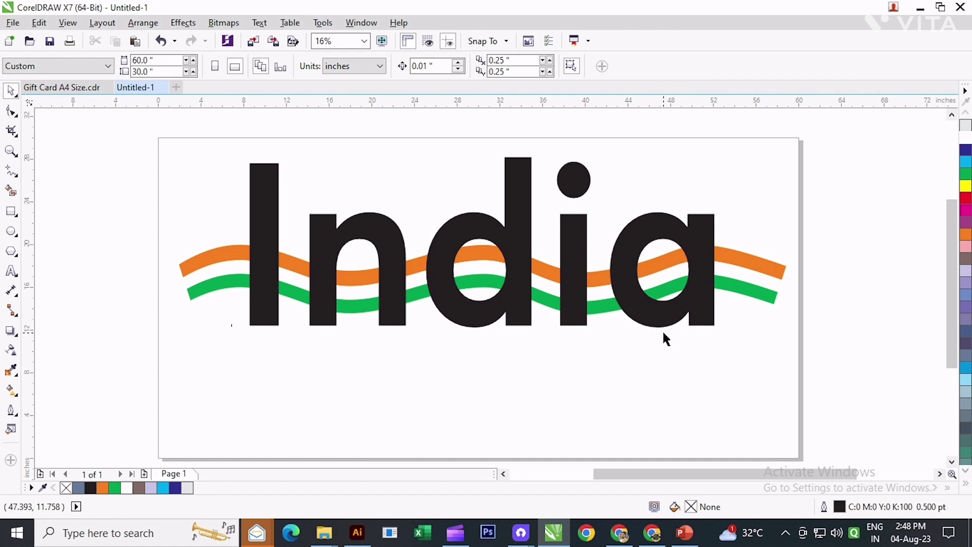
Stretch the India text taller about its centre, to about 44.2 inches wide and 18.4 inches high.
{"action": "left_click", "coordinate": [522, 307]}
{"action": "left_click_drag", "start_coordinate": [482, 334], "coordinate": [484, 343]}
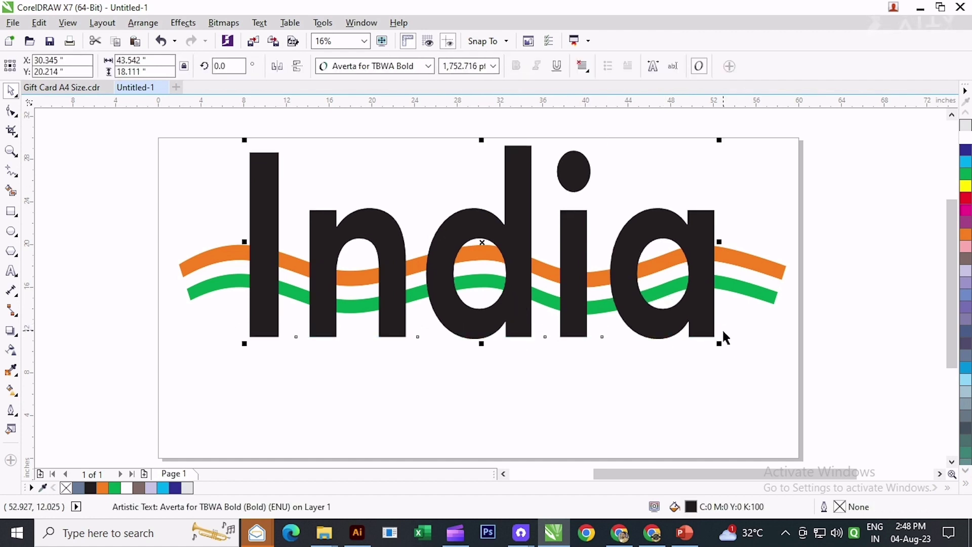
{"action": "left_click_drag", "start_coordinate": [721, 345], "coordinate": [725, 354]}
{"action": "key", "text": "Escape"}
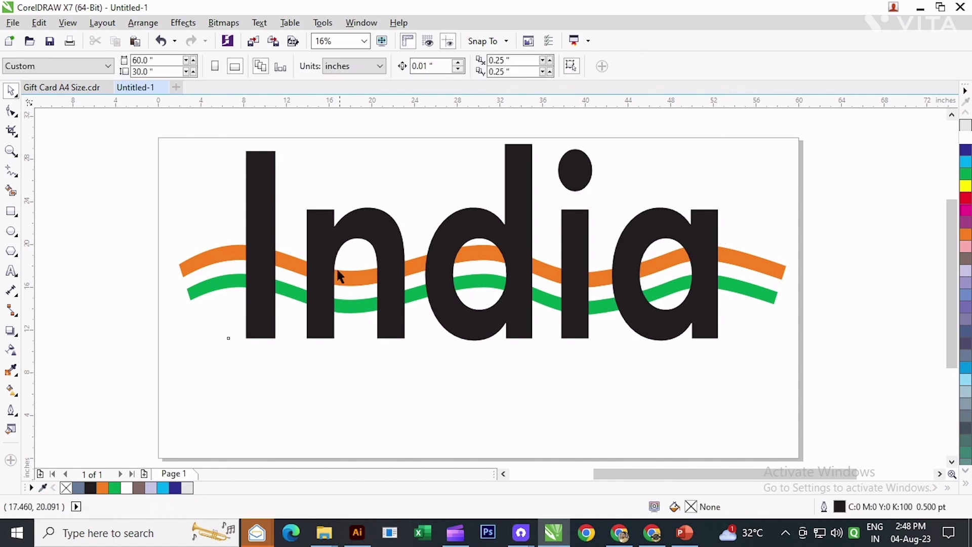
Break the India text apart into separate letters and convert all five letters to curves.
{"action": "left_click", "coordinate": [524, 198]}
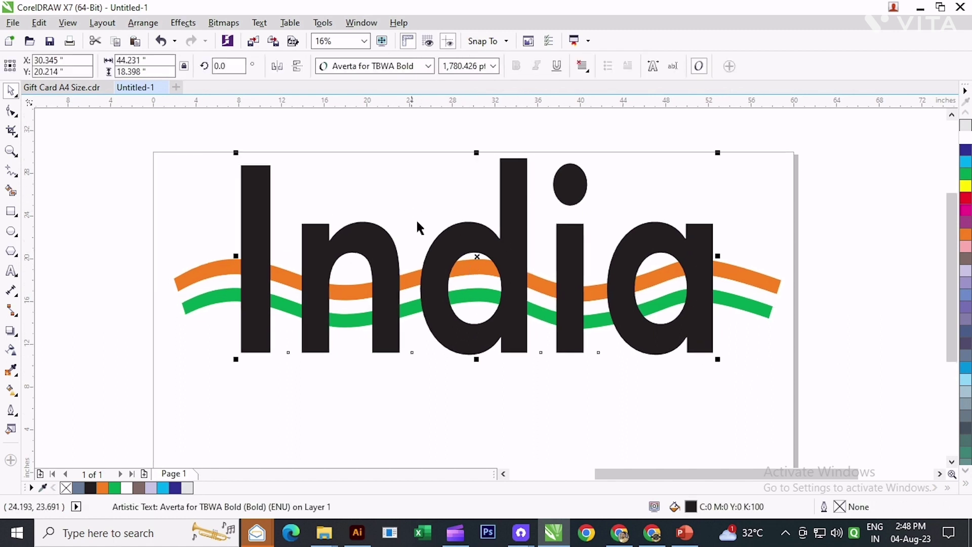
{"action": "left_click", "coordinate": [143, 23]}
{"action": "left_click", "coordinate": [201, 107]}
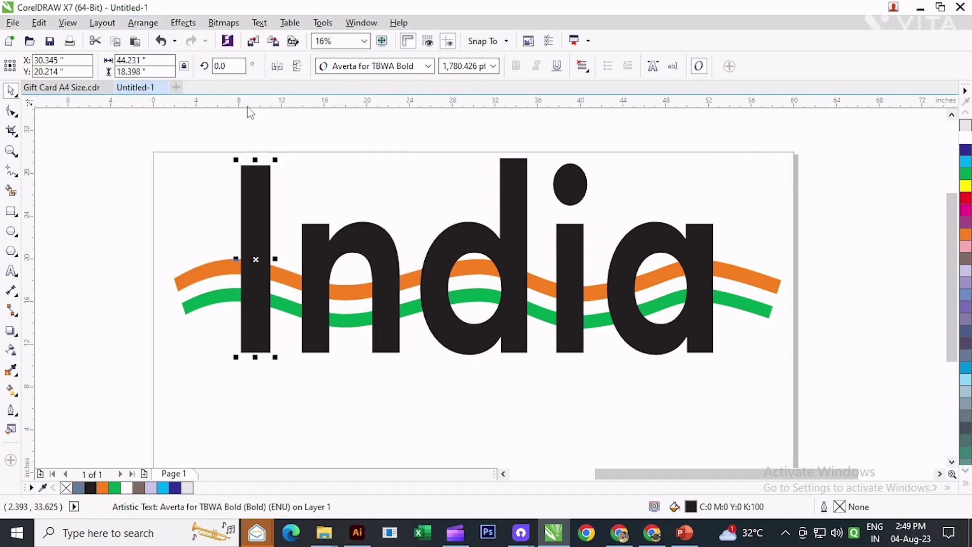
{"action": "left_click_drag", "start_coordinate": [208, 136], "coordinate": [720, 397]}
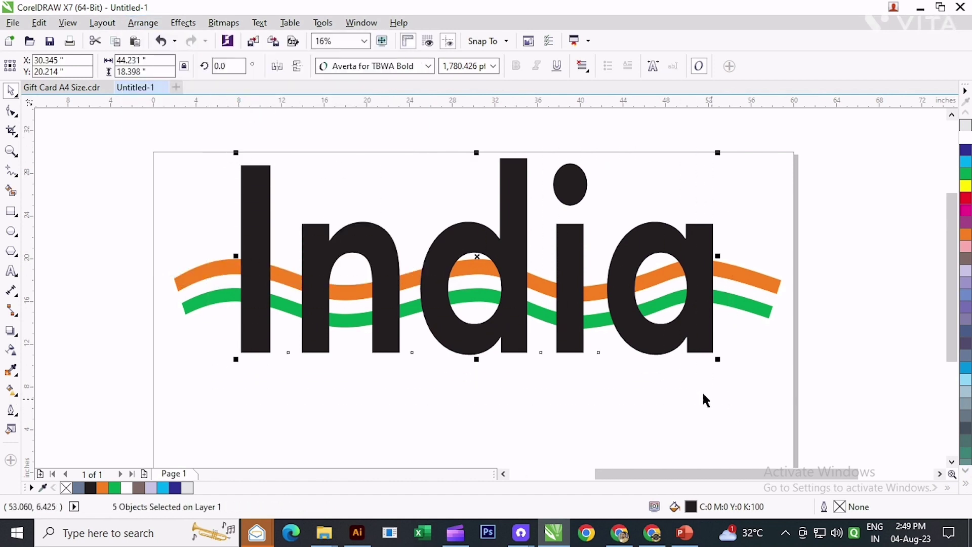
{"action": "left_click", "coordinate": [143, 23]}
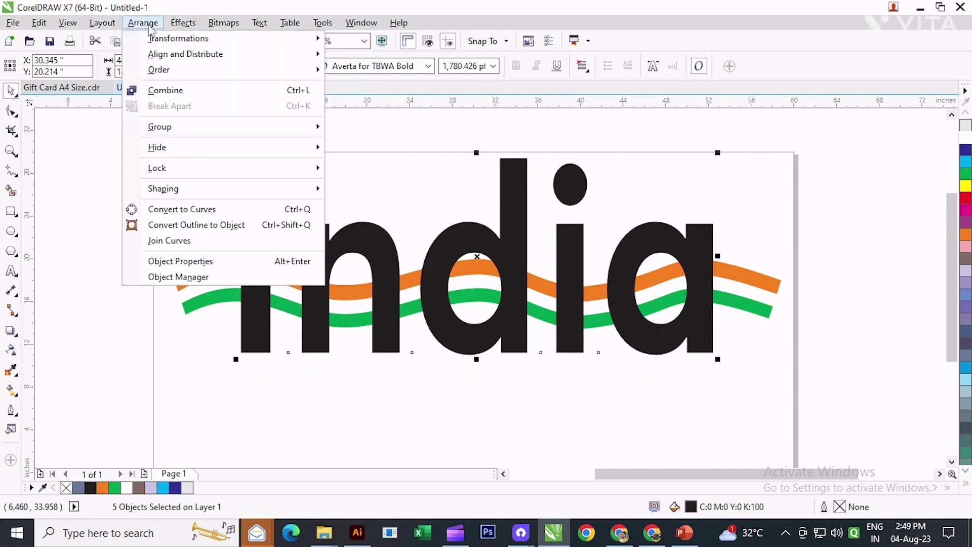
{"action": "left_click", "coordinate": [158, 209]}
{"action": "left_click", "coordinate": [132, 191]}
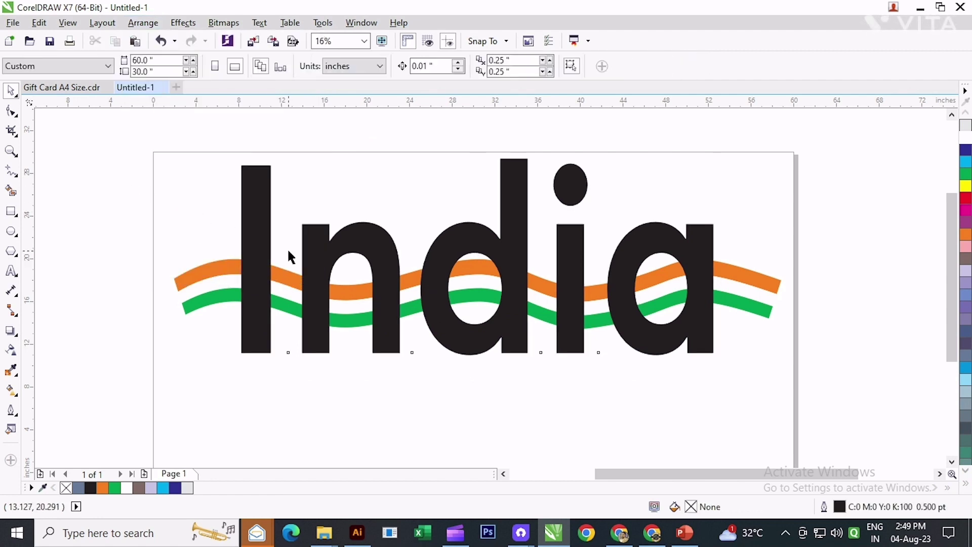
Group the orange, white and green bands.
{"action": "left_click", "coordinate": [311, 263]}
{"action": "left_click", "coordinate": [194, 278]}
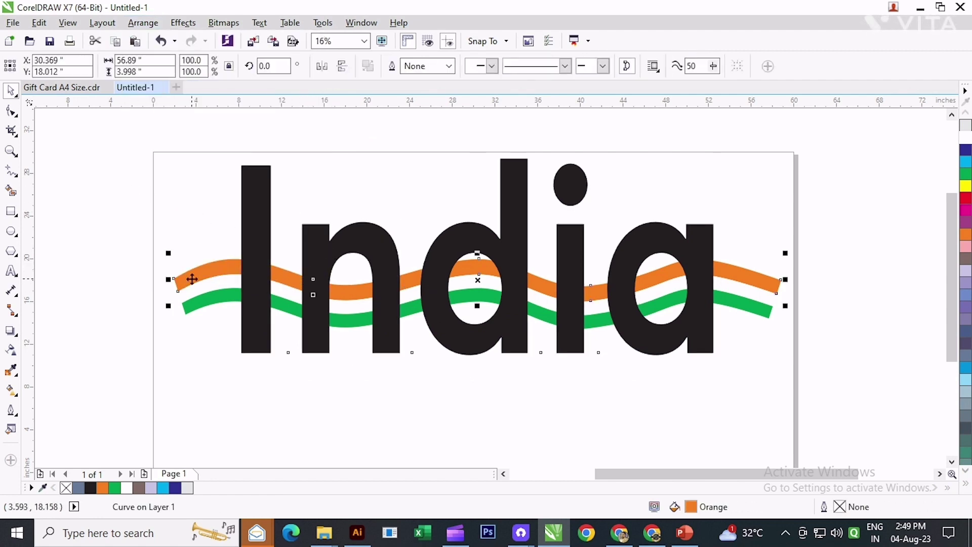
{"action": "left_click", "coordinate": [201, 287], "text": "shift"}
{"action": "left_click", "coordinate": [190, 311], "text": "shift"}
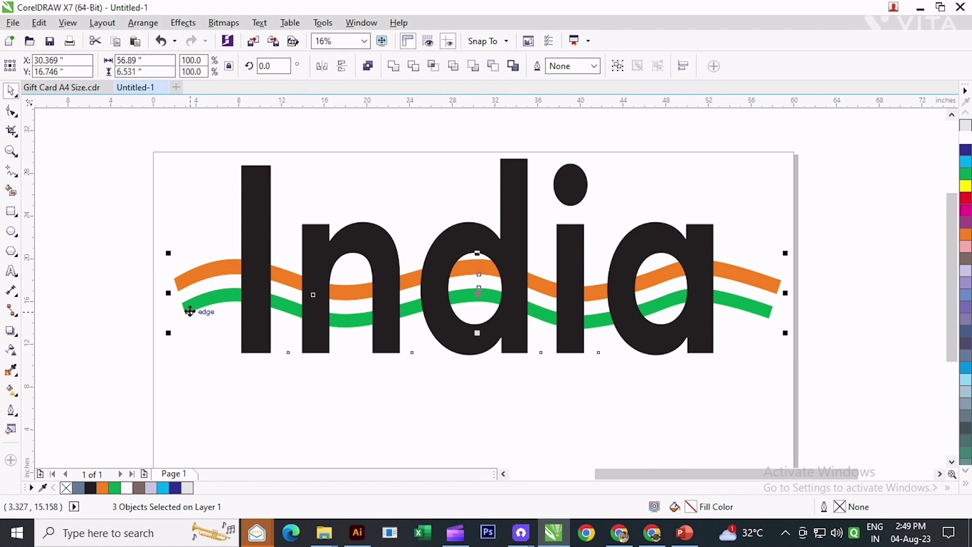
{"action": "left_click", "coordinate": [618, 66]}
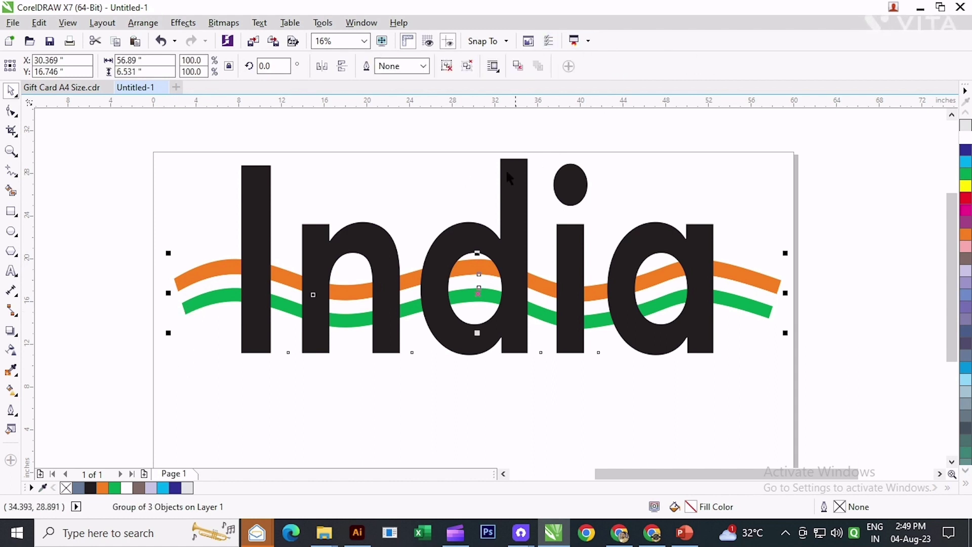
Bring the grouped bands to the front of the layer, over the letters.
{"action": "right_click", "coordinate": [186, 276]}
{"action": "mouse_move", "coordinate": [245, 373]}
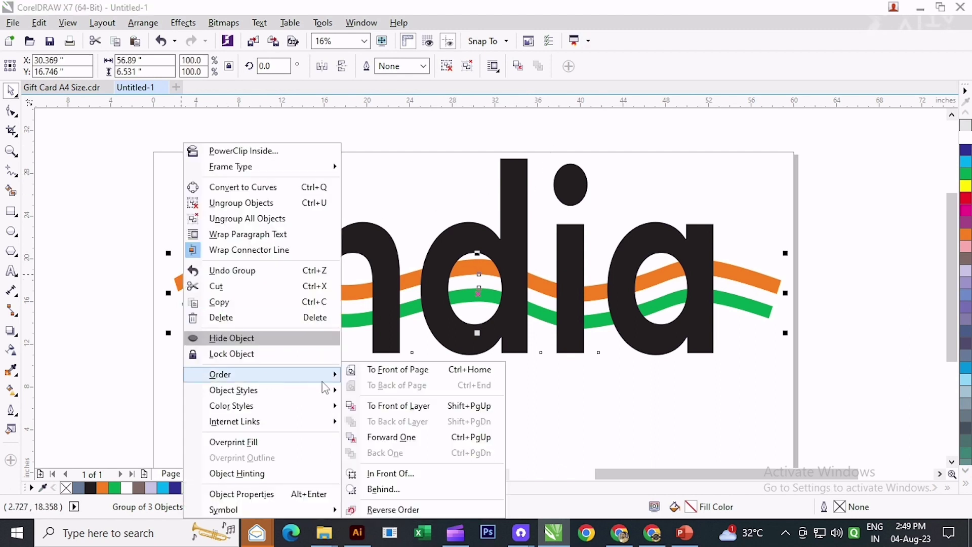
{"action": "left_click", "coordinate": [424, 406]}
{"action": "left_click", "coordinate": [391, 393]}
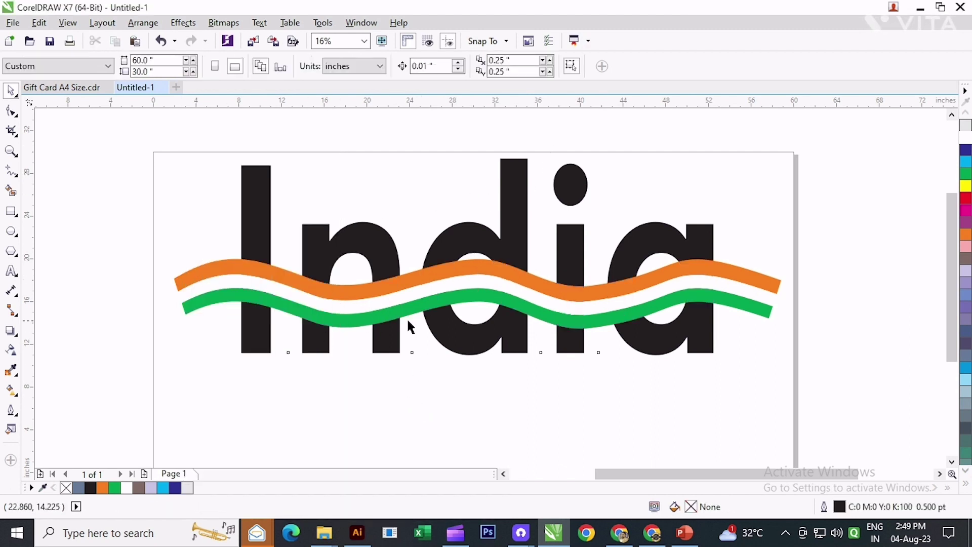
Use Smart Fill in blue-grey with a 0.5 pt black outline on the letter n above the bands and its right leg below them.
{"action": "scroll", "coordinate": [512, 312], "scroll_direction": "up", "scroll_amount": 2}
{"action": "left_click", "coordinate": [490, 239]}
{"action": "left_click_drag", "start_coordinate": [490, 238], "coordinate": [490, 245]}
{"action": "scroll", "coordinate": [490, 244], "scroll_direction": "down", "scroll_amount": 2}
{"action": "left_click", "coordinate": [441, 319]}
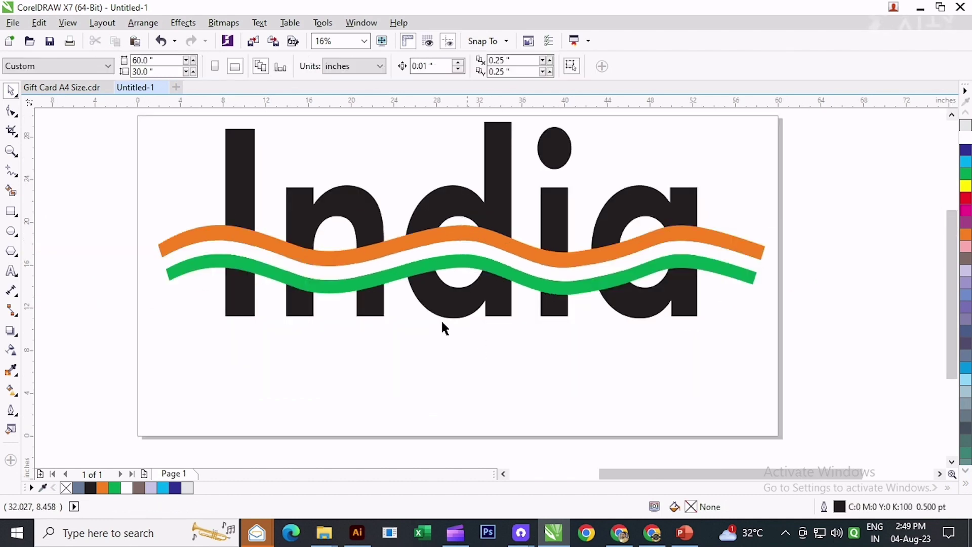
{"action": "scroll", "coordinate": [334, 293], "scroll_direction": "up", "scroll_amount": 1}
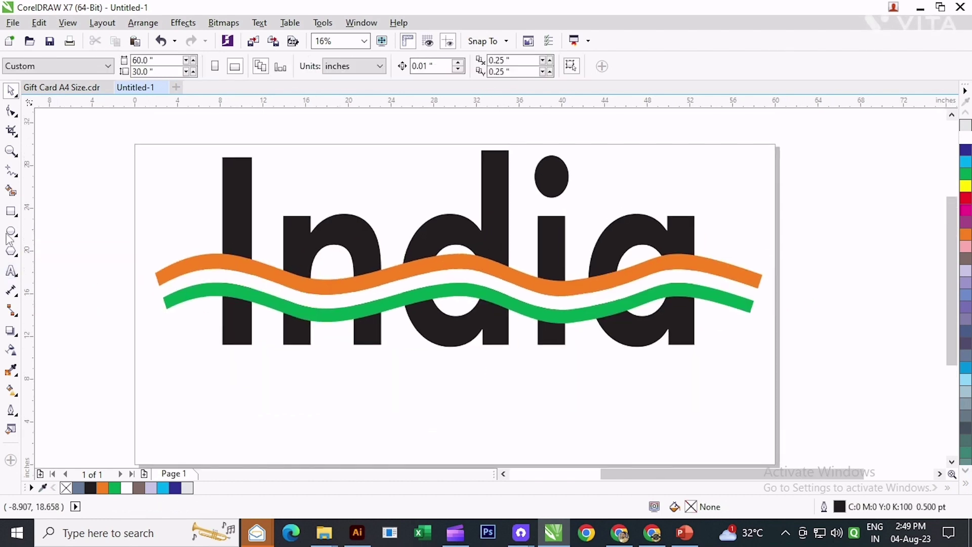
{"action": "left_click", "coordinate": [10, 191]}
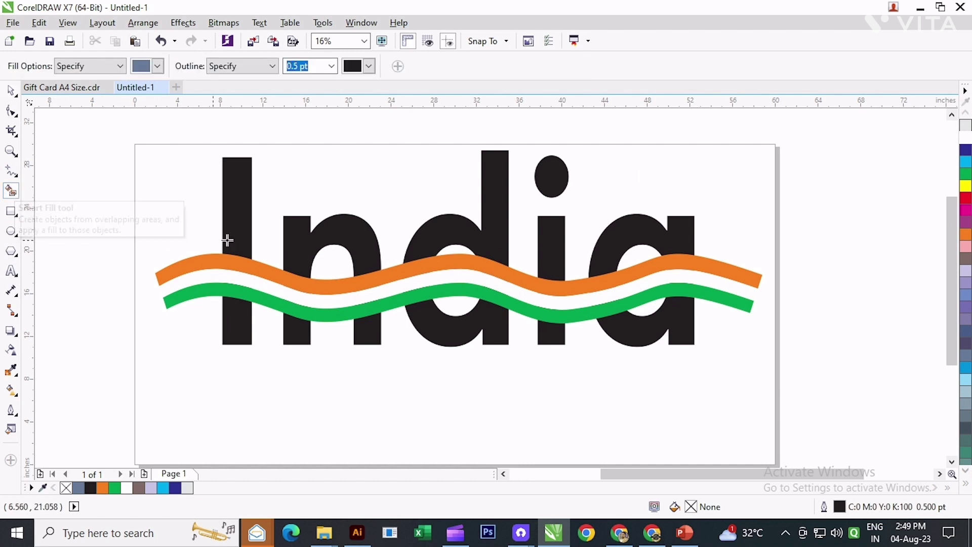
{"action": "left_click", "coordinate": [339, 233]}
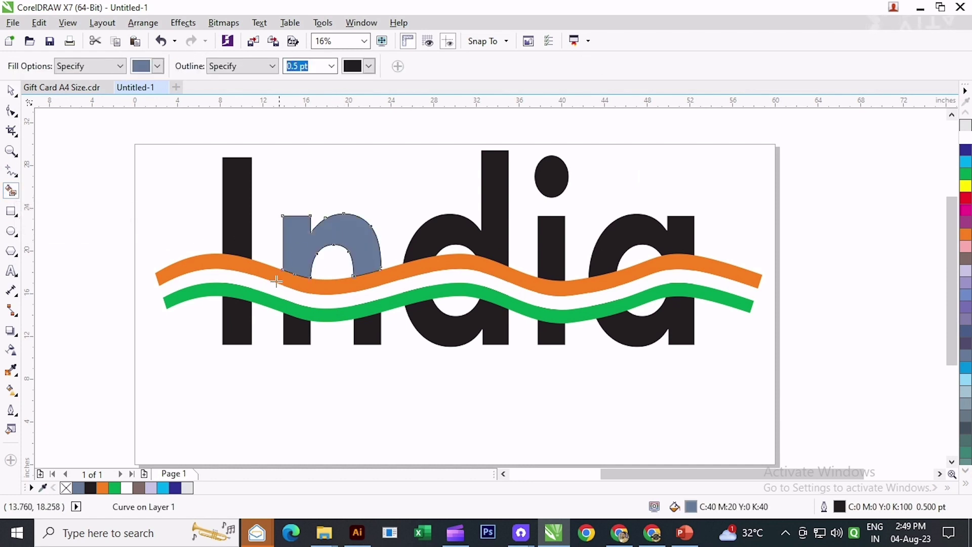
{"action": "left_click", "coordinate": [361, 333]}
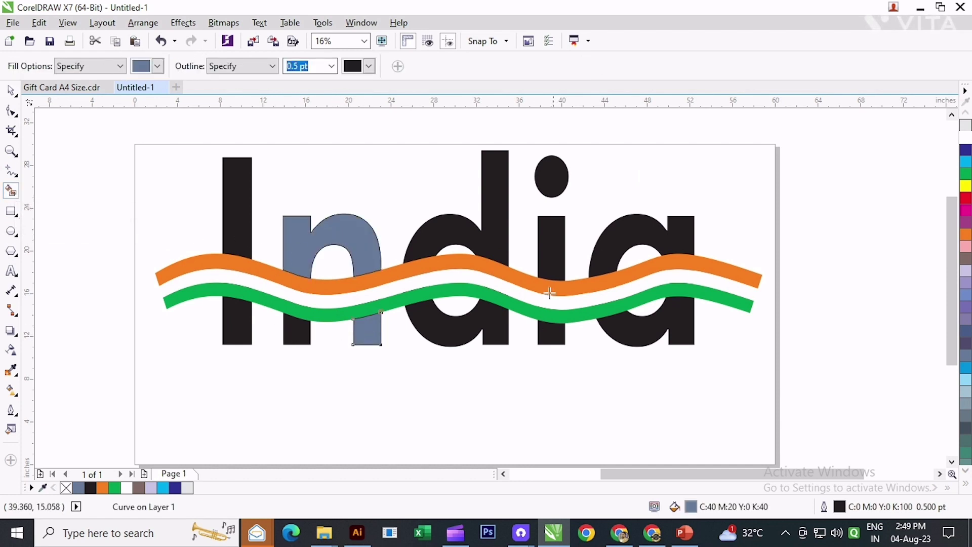
Smart Fill the parts of the letters d and a above and below the bands in blue-grey with a black outline.
{"action": "left_click", "coordinate": [467, 232]}
{"action": "left_click", "coordinate": [447, 329]}
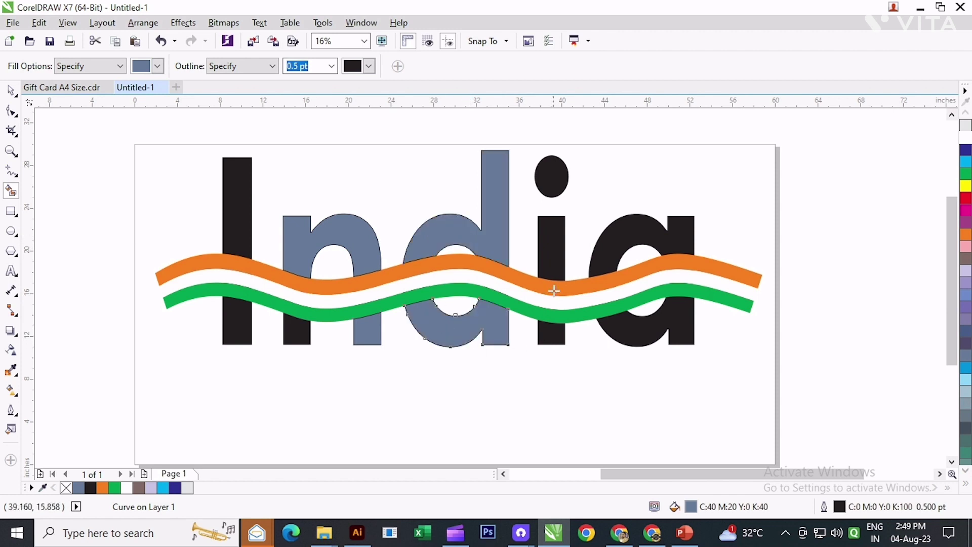
{"action": "left_click", "coordinate": [624, 225]}
{"action": "left_click", "coordinate": [679, 321]}
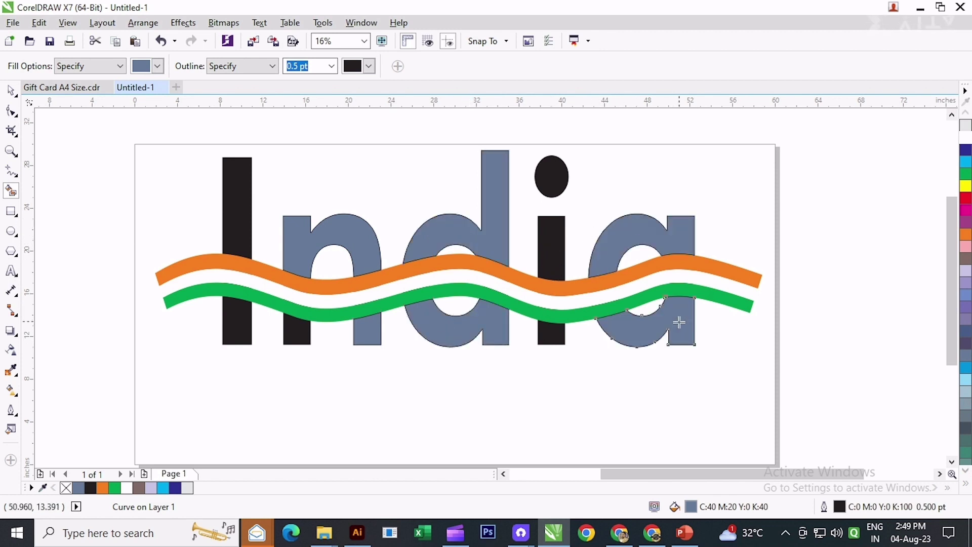
{"action": "left_click", "coordinate": [16, 90]}
{"action": "left_click", "coordinate": [131, 191]}
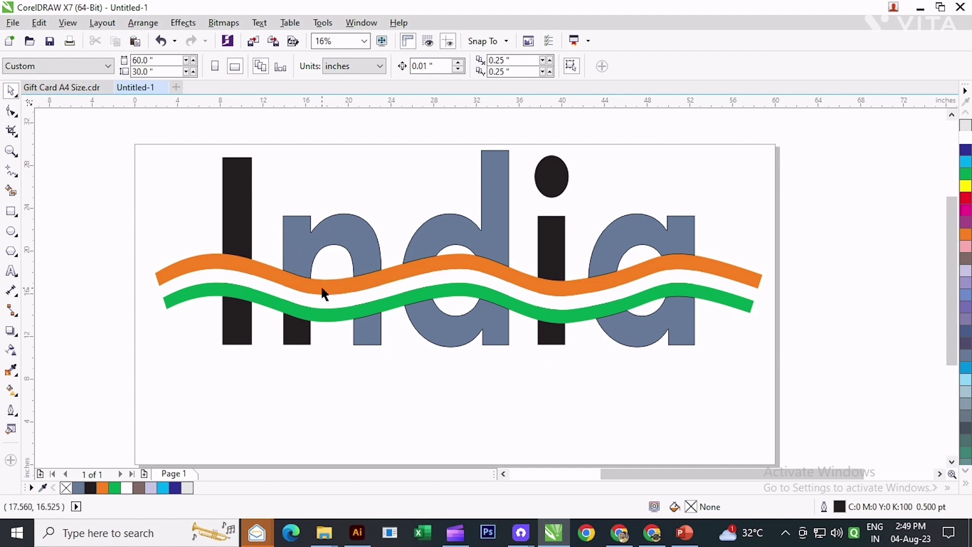
Smart Fill the n's left leg below the bands in blue-grey.
{"action": "left_click", "coordinate": [11, 191]}
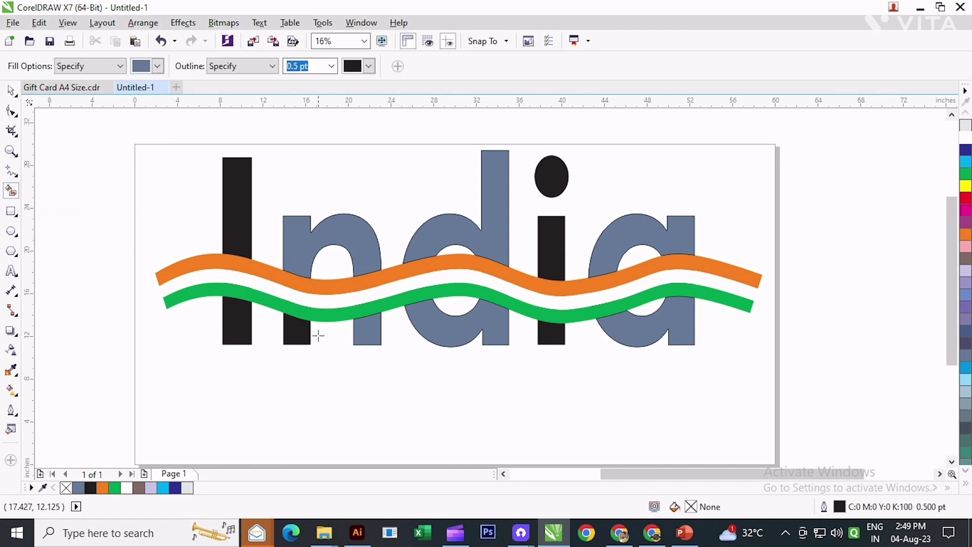
{"action": "left_click", "coordinate": [298, 334]}
{"action": "left_click", "coordinate": [10, 90]}
{"action": "left_click_drag", "start_coordinate": [295, 340], "coordinate": [360, 346]}
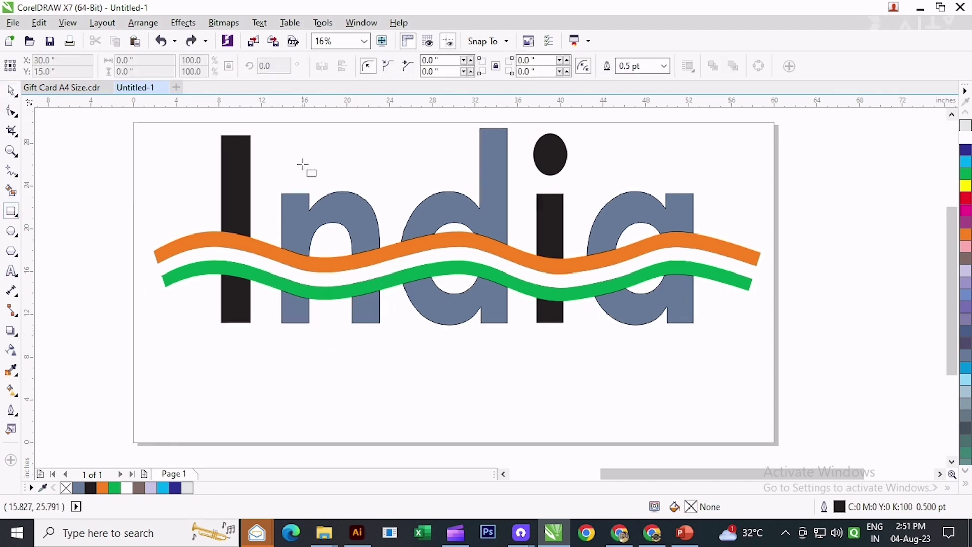
Draw a rectangle about 7.9 x 18.5 inches over the right part of the n, and narrow it from its left side.
{"action": "left_click_drag", "start_coordinate": [304, 162], "coordinate": [390, 359]}
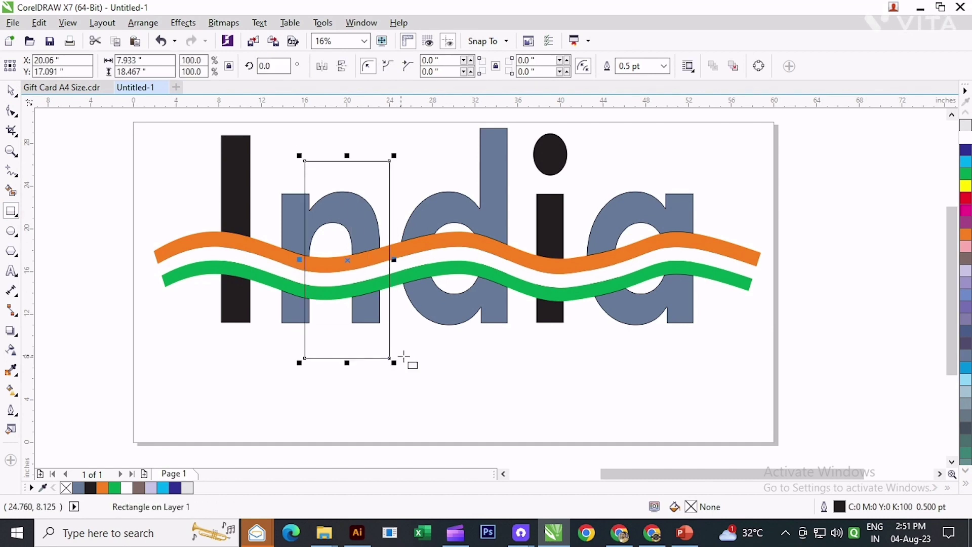
{"action": "left_click", "coordinate": [11, 91]}
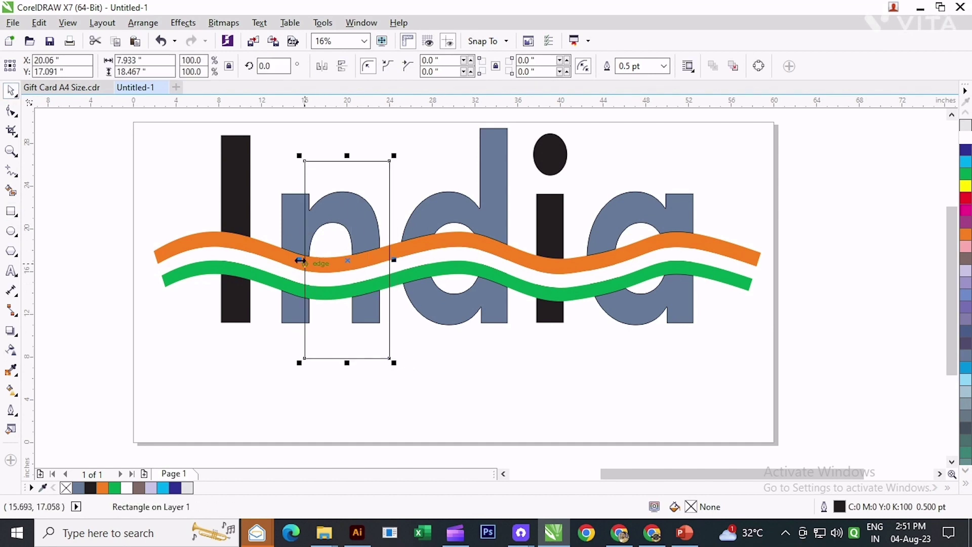
{"action": "left_click_drag", "start_coordinate": [300, 260], "coordinate": [312, 260]}
Remove the blue-grey filled piece from the n's left leg below the bands.
{"action": "left_click", "coordinate": [294, 322]}
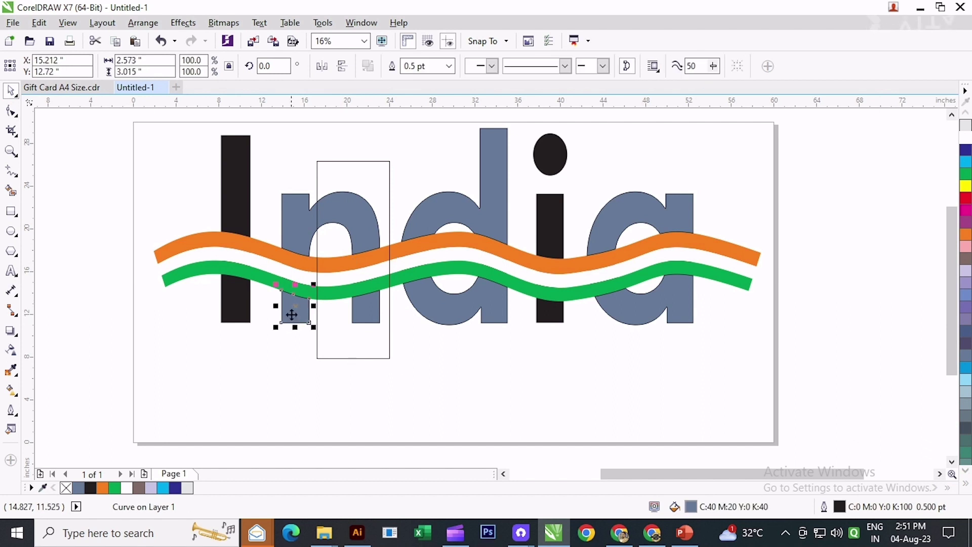
{"action": "left_click", "coordinate": [39, 23]}
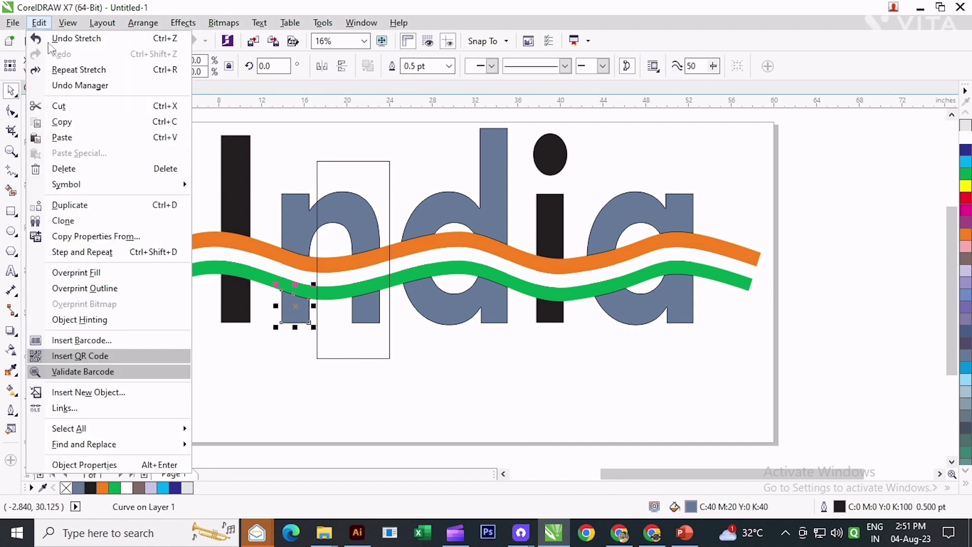
{"action": "left_click", "coordinate": [133, 107]}
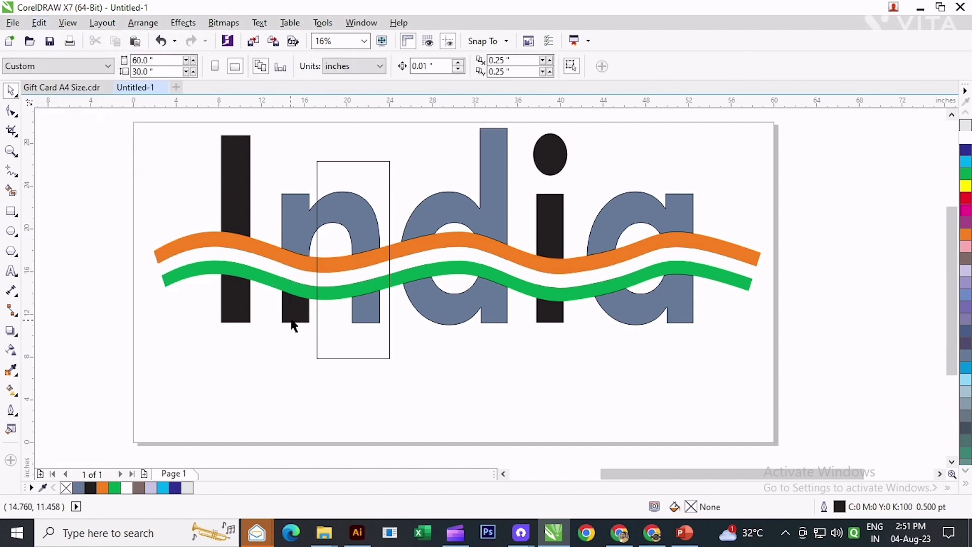
Bring the black letter n in front of the bands and its blue-grey pieces, to the front of the layer.
{"action": "left_click", "coordinate": [288, 312]}
{"action": "right_click", "coordinate": [289, 315]}
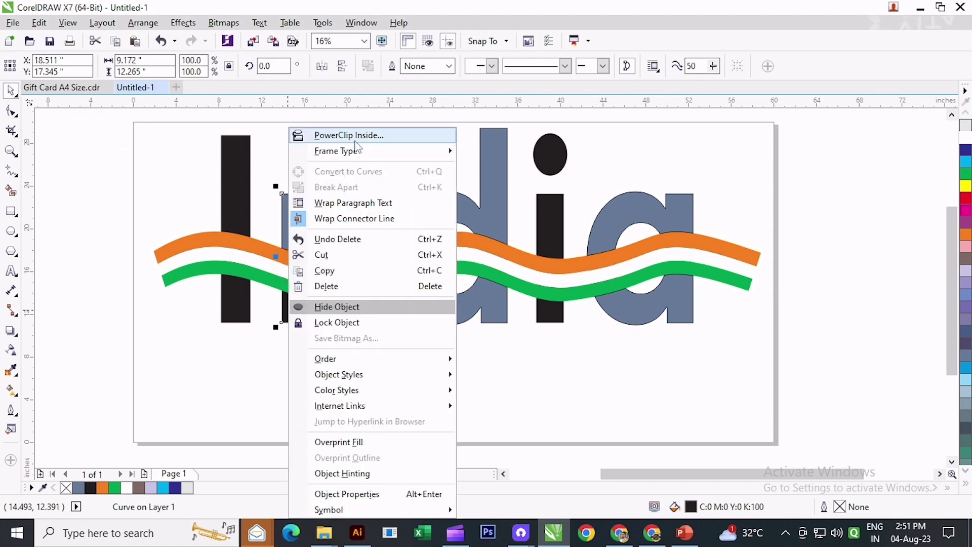
{"action": "mouse_move", "coordinate": [344, 358]}
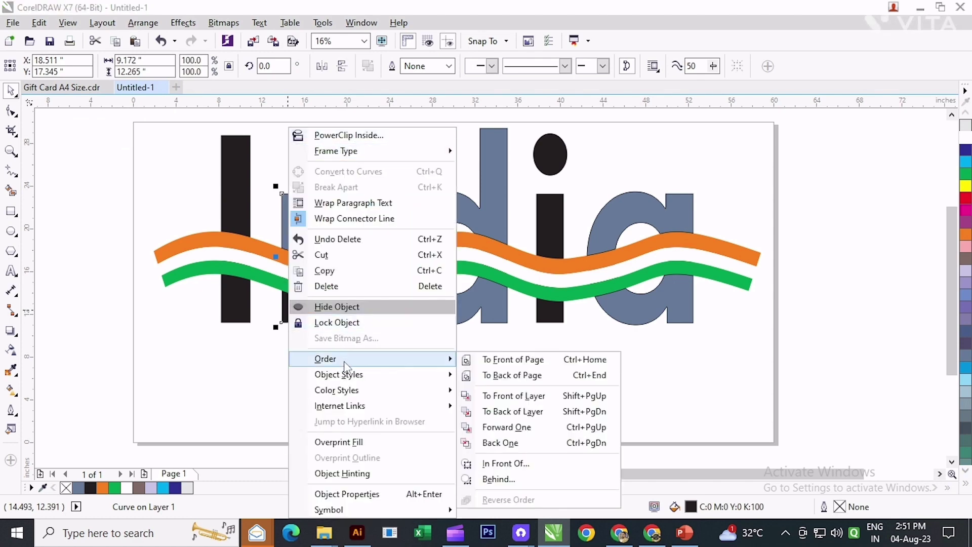
{"action": "left_click", "coordinate": [613, 400]}
{"action": "left_click", "coordinate": [470, 405]}
Trim the black n with the rectangle over its right part, and delete the rectangle.
{"action": "left_click", "coordinate": [375, 358]}
{"action": "left_click", "coordinate": [366, 283], "text": "shift"}
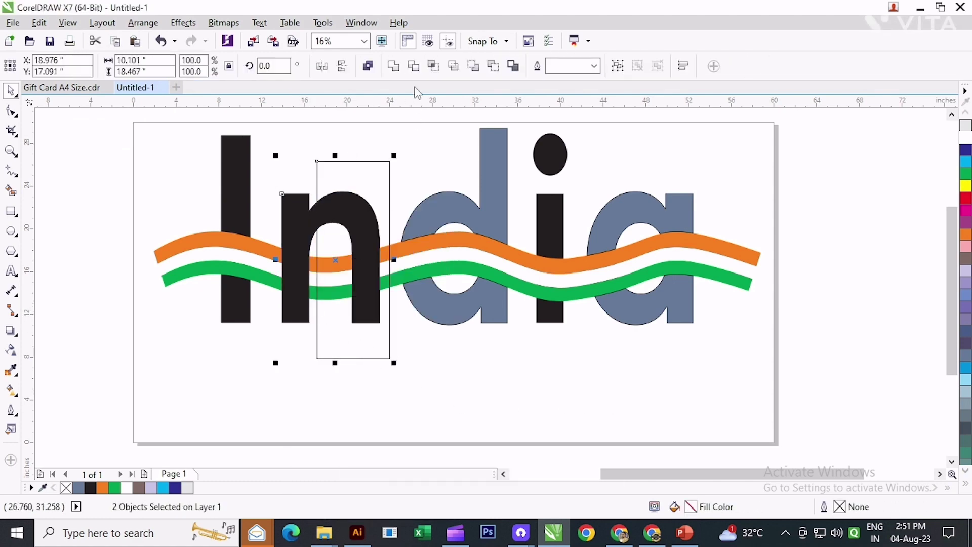
{"action": "left_click", "coordinate": [414, 66]}
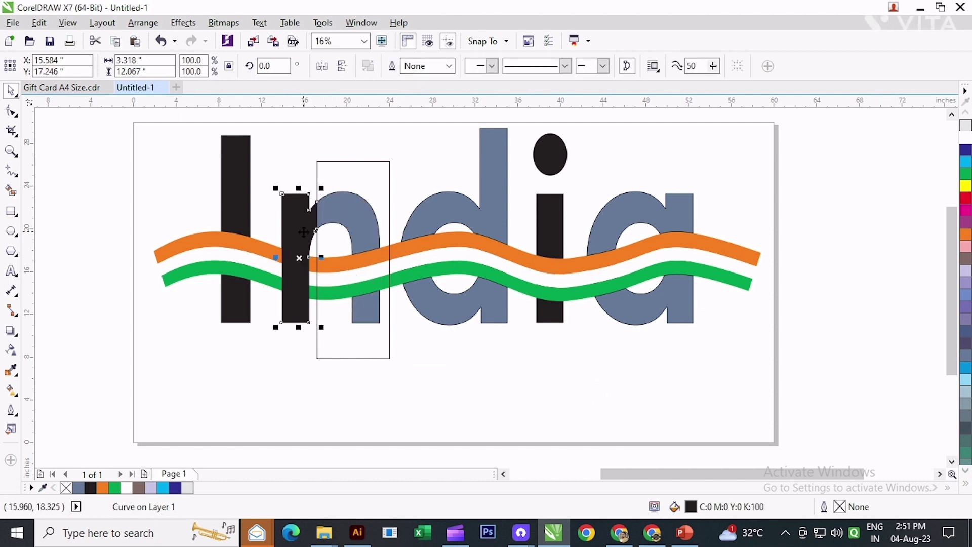
{"action": "left_click", "coordinate": [386, 364]}
{"action": "left_click", "coordinate": [343, 341]}
{"action": "left_click_drag", "start_coordinate": [342, 341], "coordinate": [498, 386]}
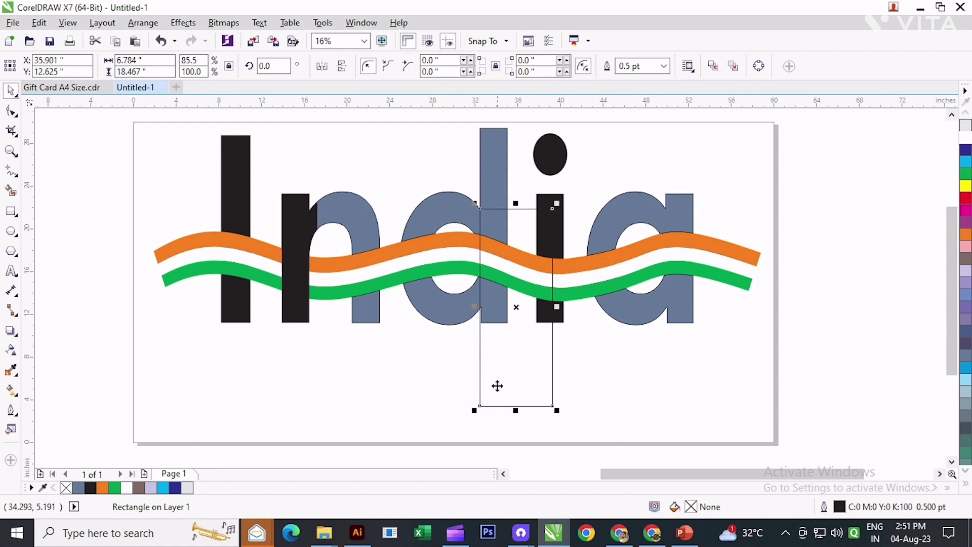
{"action": "key", "text": "Delete"}
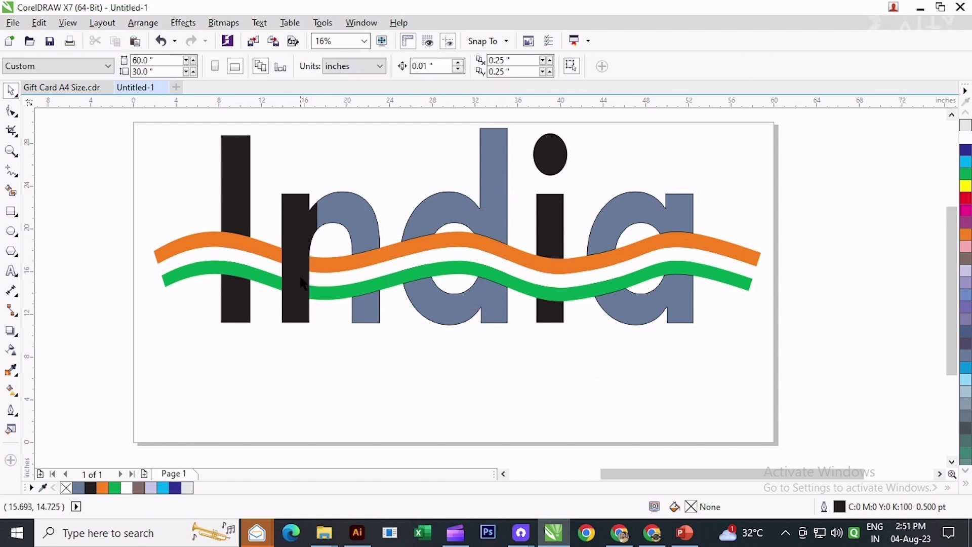
Weld the black left leg of the n with the letter's blue-grey upper part.
{"action": "left_click", "coordinate": [300, 265]}
{"action": "left_click", "coordinate": [348, 202], "text": "shift"}
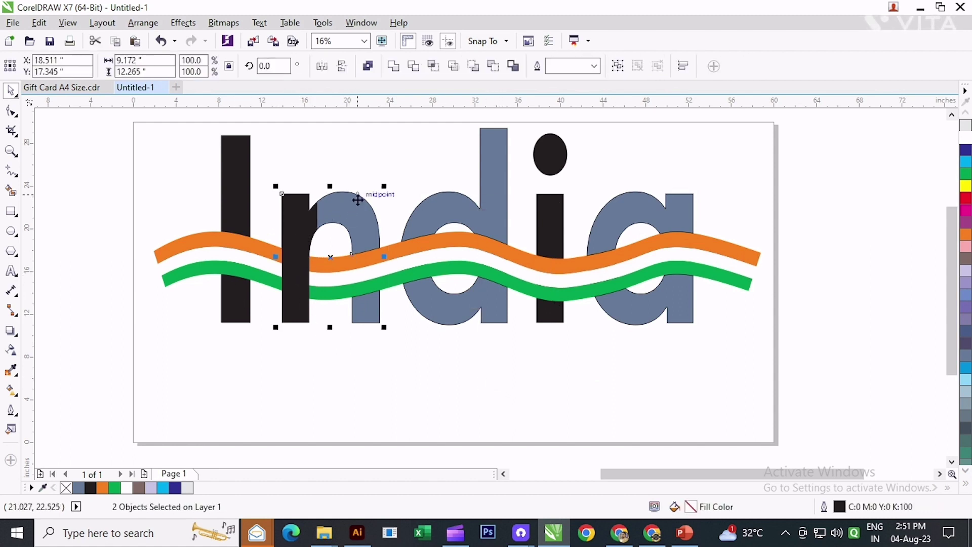
{"action": "left_click", "coordinate": [394, 66]}
{"action": "left_click", "coordinate": [361, 358]}
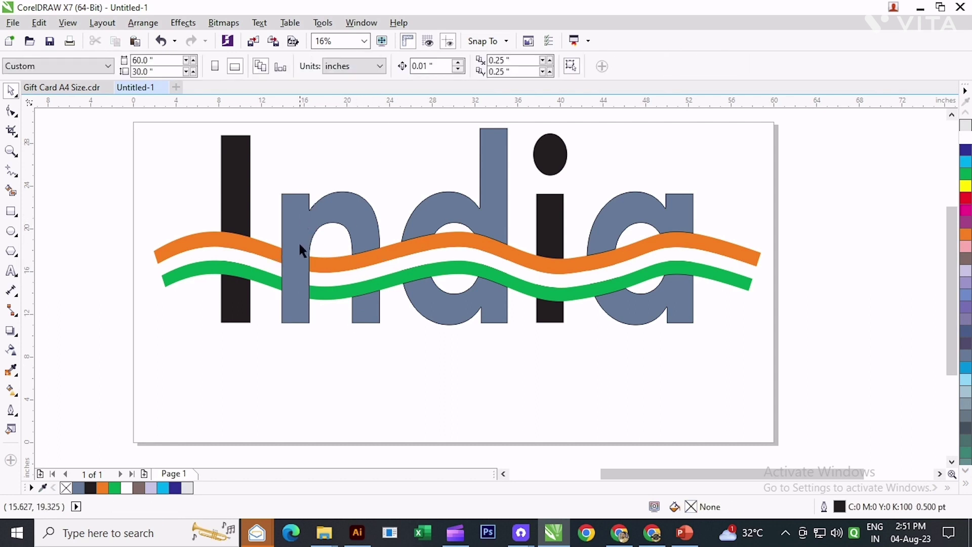
{"action": "left_click_drag", "start_coordinate": [449, 353], "coordinate": [424, 360]}
Draw a rectangle about 8.3 x 21.1 inches over the d's bowl, and narrow it to about 7.5 inches from its left side.
{"action": "left_click", "coordinate": [11, 211]}
{"action": "left_click_drag", "start_coordinate": [360, 278], "coordinate": [314, 305]}
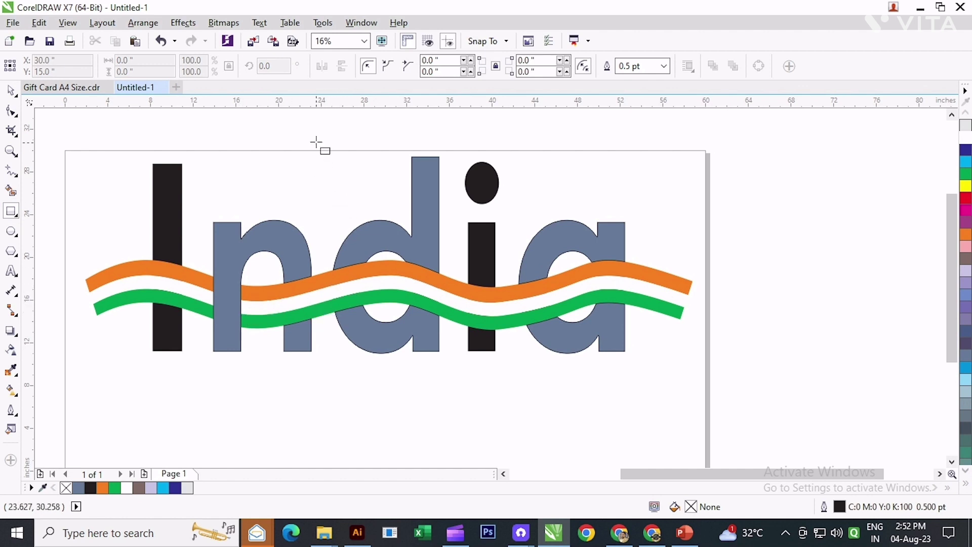
{"action": "left_click_drag", "start_coordinate": [316, 143], "coordinate": [405, 365]}
{"action": "key", "text": "space"}
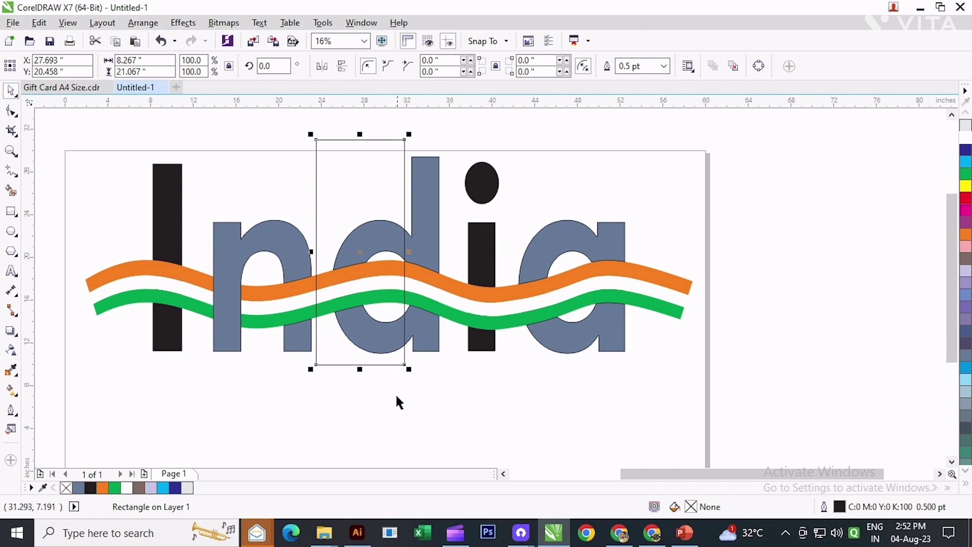
{"action": "left_click_drag", "start_coordinate": [313, 252], "coordinate": [324, 252]}
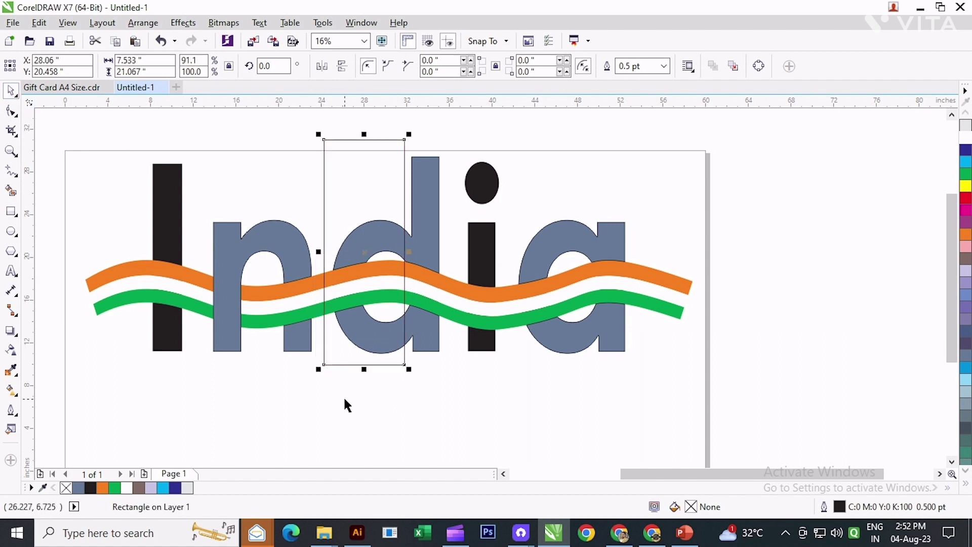
Cut the blue-grey piece of the d below the bands to the clipboard.
{"action": "left_click", "coordinate": [333, 415]}
{"action": "left_click", "coordinate": [426, 341]}
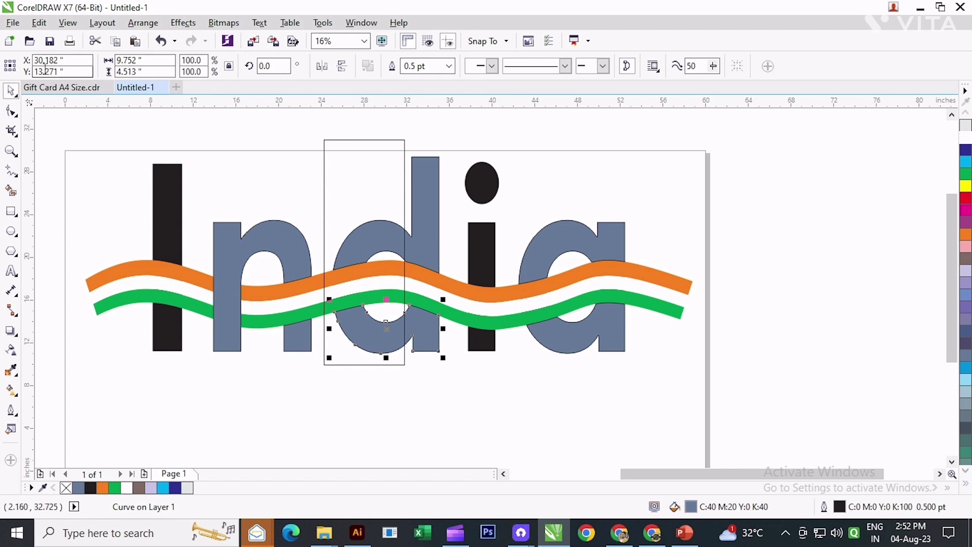
{"action": "left_click", "coordinate": [43, 25]}
{"action": "left_click", "coordinate": [72, 106]}
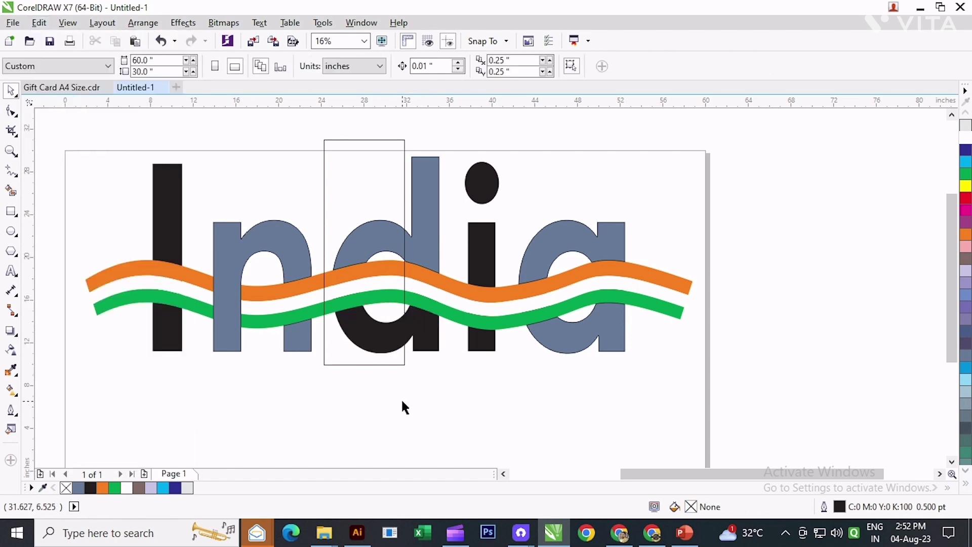
Bring the black letter d to the front of the layer.
{"action": "left_click", "coordinate": [380, 361]}
{"action": "left_click", "coordinate": [432, 345]}
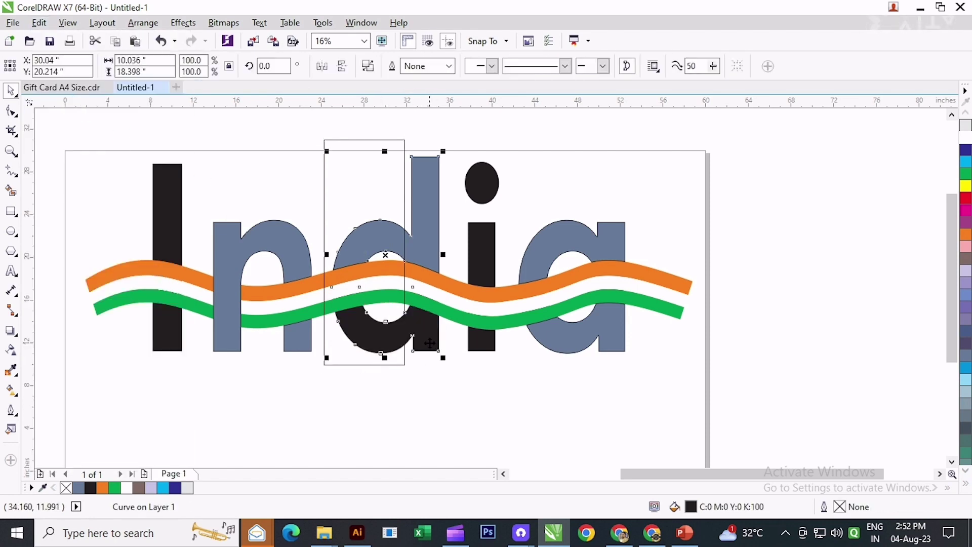
{"action": "right_click", "coordinate": [432, 346]}
{"action": "mouse_move", "coordinate": [557, 358]}
{"action": "left_click", "coordinate": [687, 400]}
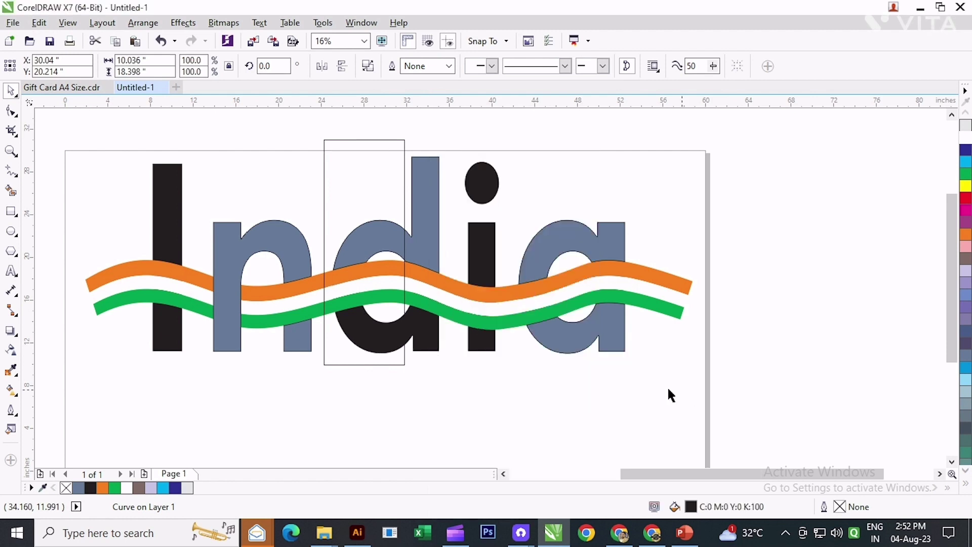
Trim the d's bowl off the black d with the overlapping rectangle, and delete the rectangle.
{"action": "left_click", "coordinate": [382, 228]}
{"action": "left_click", "coordinate": [425, 227], "text": "shift"}
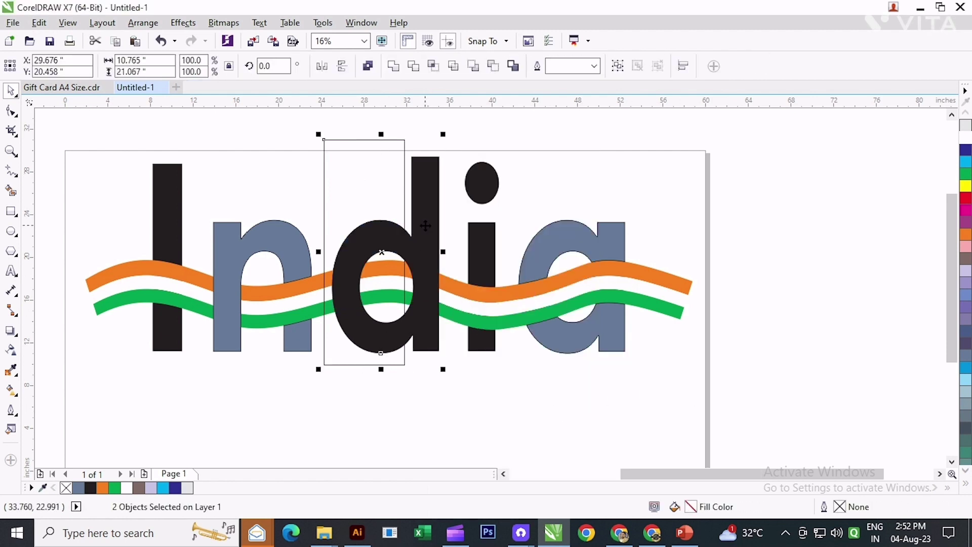
{"action": "left_click", "coordinate": [413, 66]}
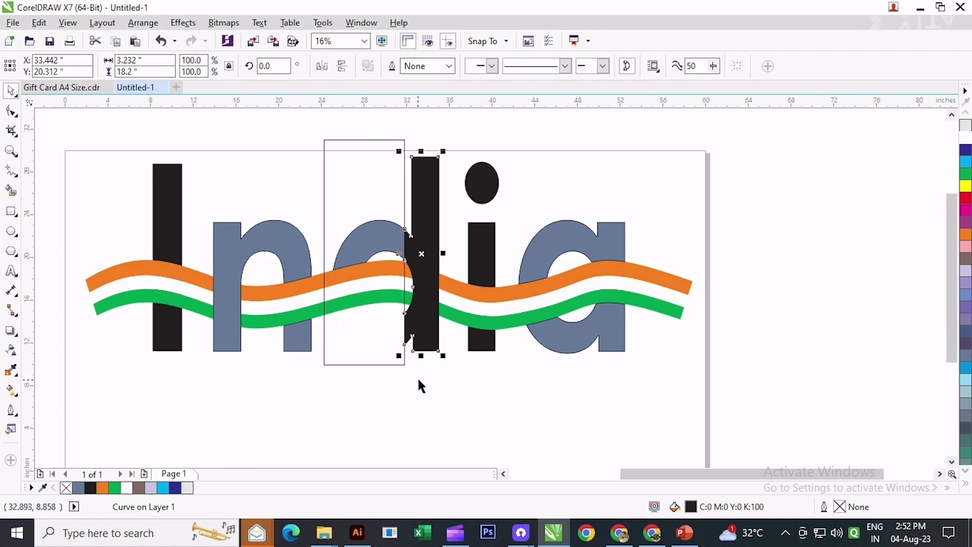
{"action": "left_click", "coordinate": [426, 389]}
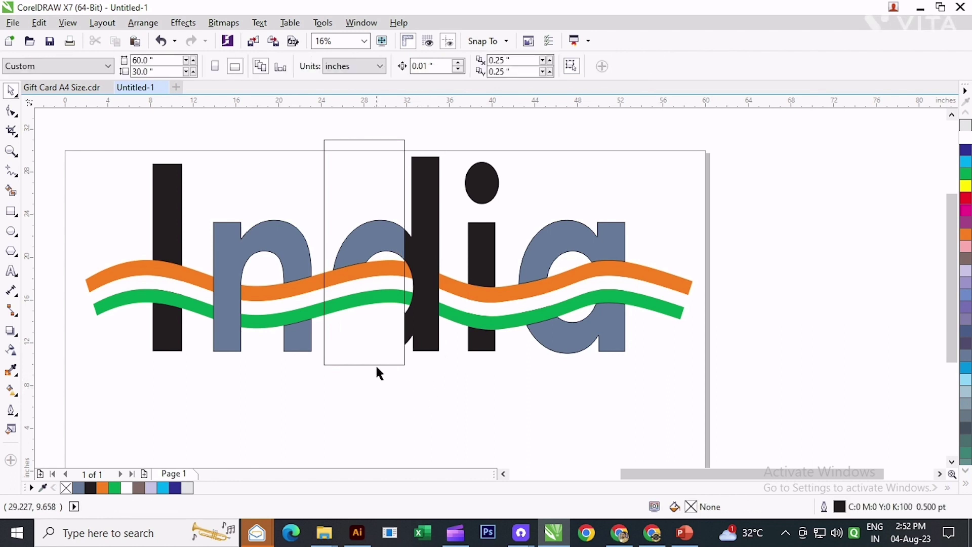
{"action": "left_click", "coordinate": [374, 365]}
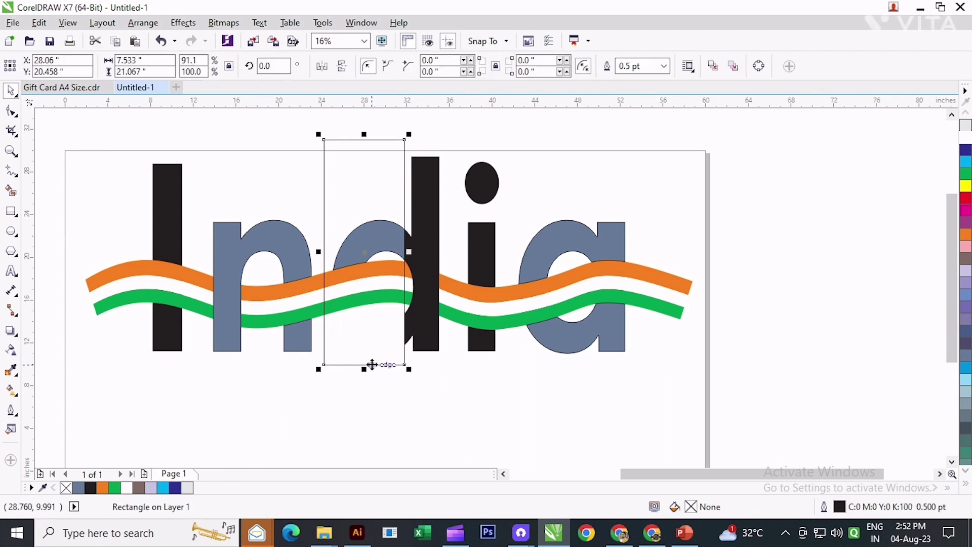
{"action": "key", "text": "Delete"}
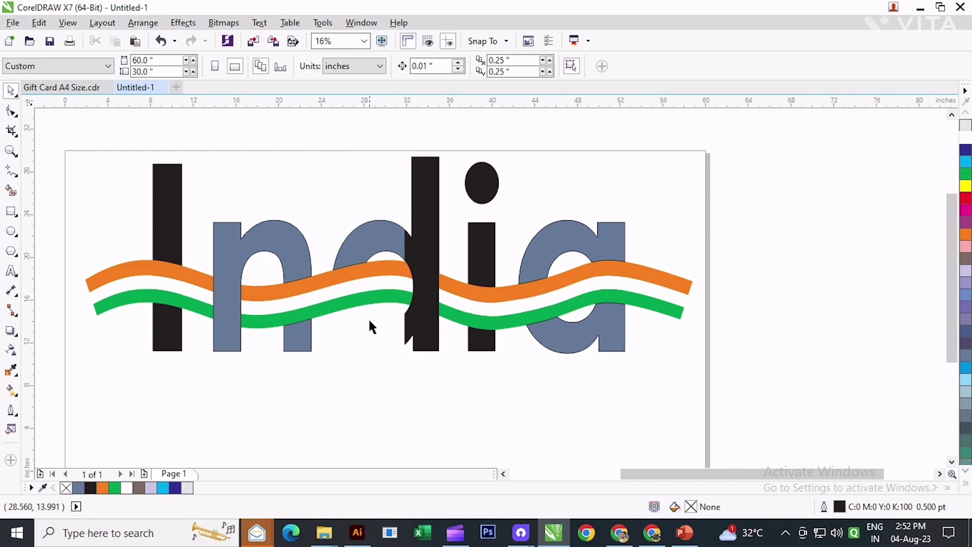
Paste the cut blue-grey lower piece of the d back into the design.
{"action": "left_click", "coordinate": [39, 23]}
{"action": "left_click", "coordinate": [93, 136]}
{"action": "left_click", "coordinate": [388, 402]}
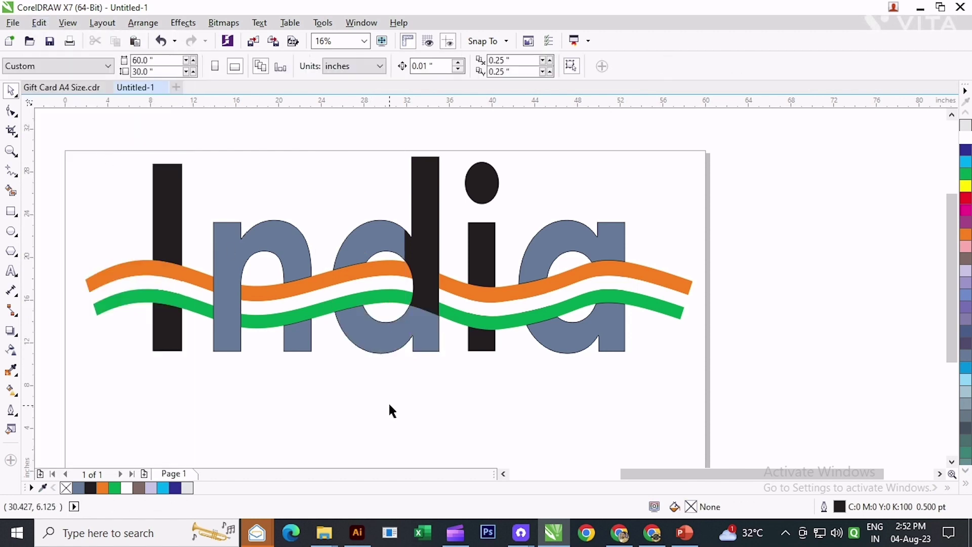
Weld the black stem of the d with its blue-grey pieces above and below the bands.
{"action": "left_click", "coordinate": [427, 254]}
{"action": "left_click", "coordinate": [384, 233], "text": "shift"}
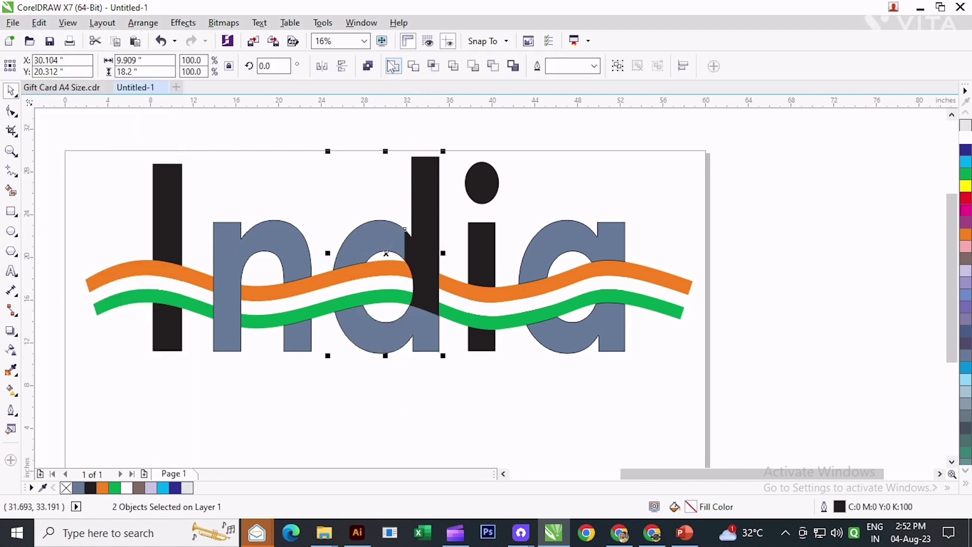
{"action": "left_click", "coordinate": [394, 66]}
{"action": "left_click", "coordinate": [405, 331]}
{"action": "left_click", "coordinate": [426, 248], "text": "shift"}
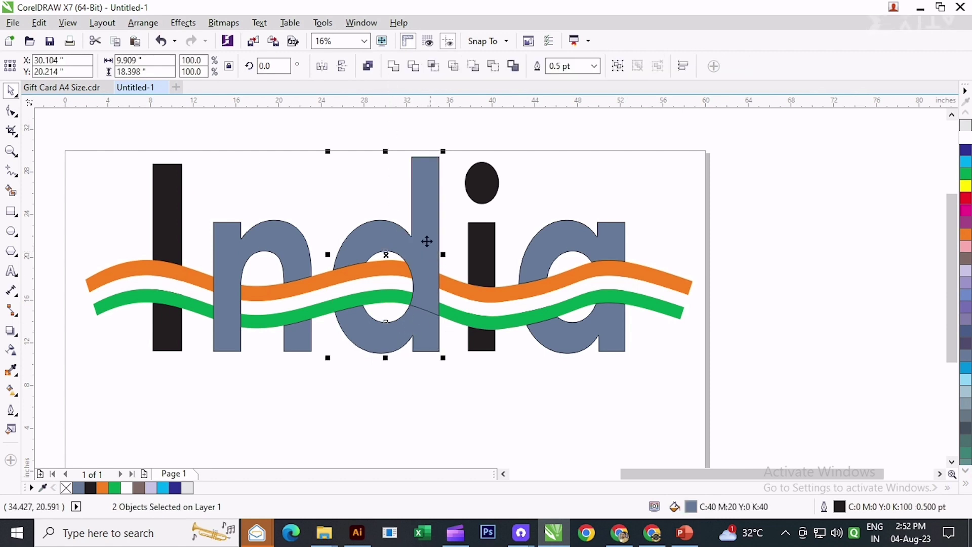
{"action": "left_click", "coordinate": [394, 67]}
{"action": "left_click", "coordinate": [486, 352]}
Examine the vertical line left where the d's lower bowl meets its stem.
{"action": "left_click", "coordinate": [389, 340]}
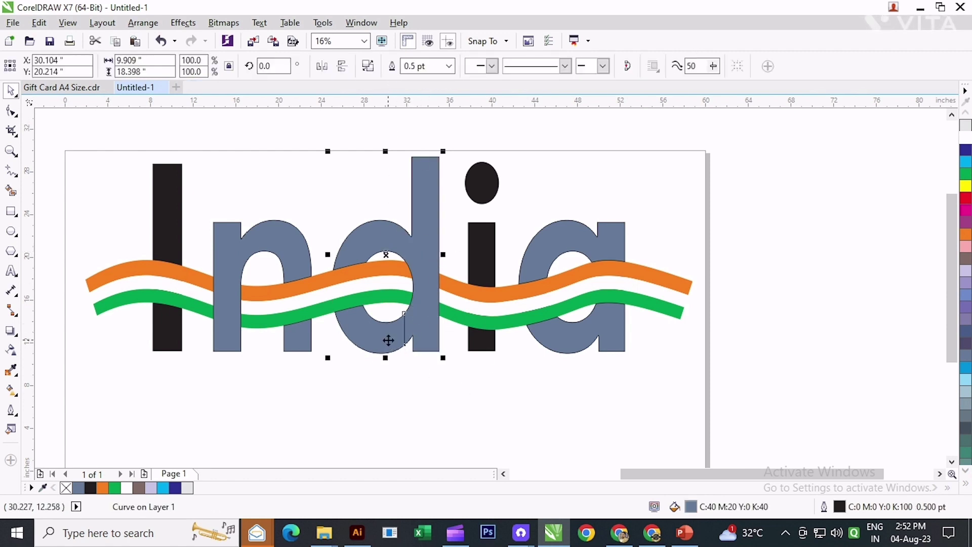
{"action": "left_click", "coordinate": [428, 288]}
{"action": "left_click", "coordinate": [399, 336]}
{"action": "scroll", "coordinate": [400, 333], "scroll_direction": "up", "scroll_amount": 4}
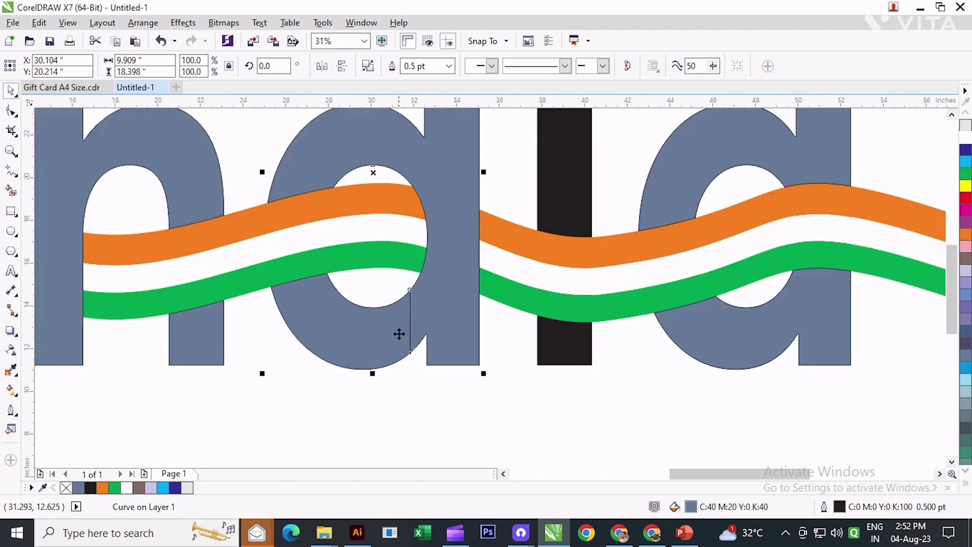
{"action": "scroll", "coordinate": [388, 294], "scroll_direction": "down", "scroll_amount": 4}
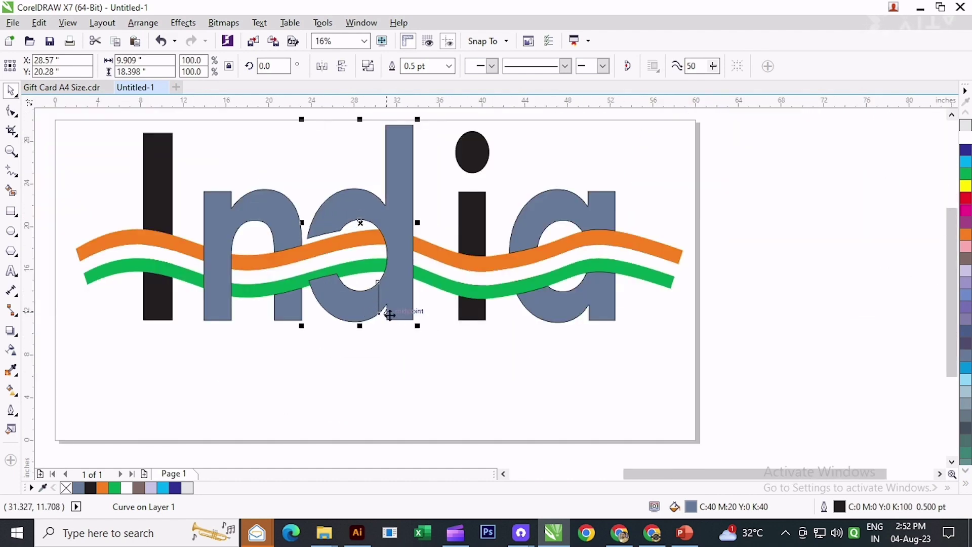
{"action": "left_click", "coordinate": [408, 351]}
{"action": "left_click", "coordinate": [393, 307]}
Try to align the nodes around the d's leftover vertical line horizontally, vertically and by control points.
{"action": "scroll", "coordinate": [392, 302], "scroll_direction": "up", "scroll_amount": 2}
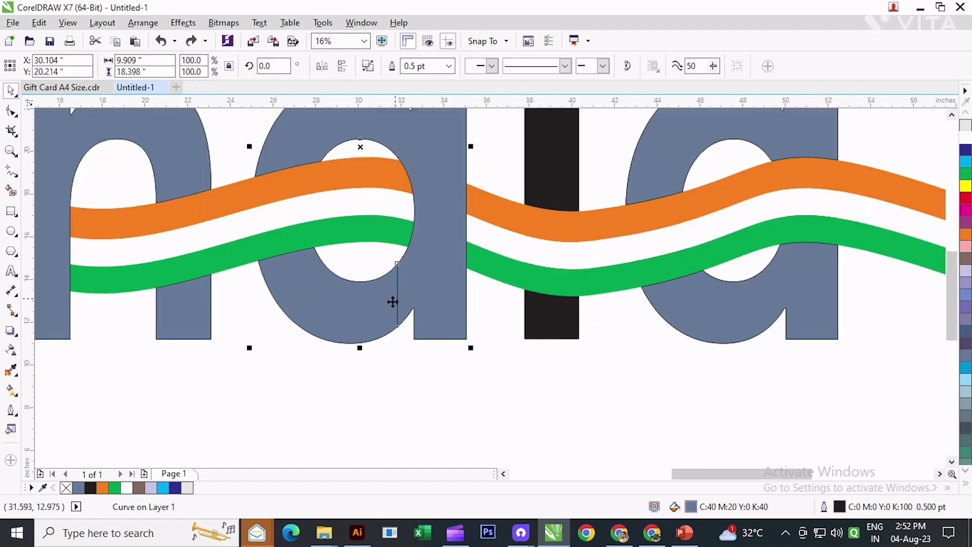
{"action": "left_click", "coordinate": [11, 110]}
{"action": "scroll", "coordinate": [404, 306], "scroll_direction": "up", "scroll_amount": 4}
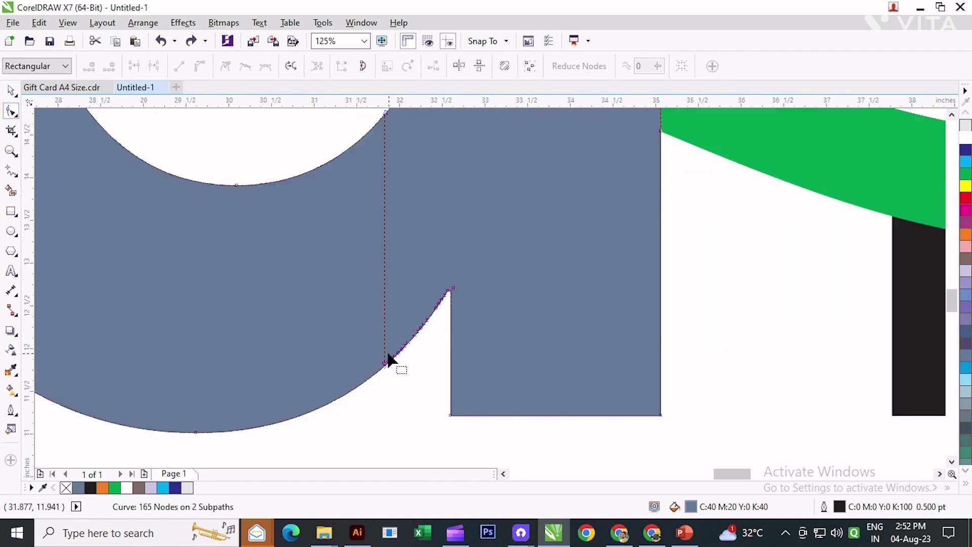
{"action": "left_click_drag", "start_coordinate": [388, 359], "coordinate": [363, 327]}
{"action": "scroll", "coordinate": [369, 334], "scroll_direction": "down", "scroll_amount": 4}
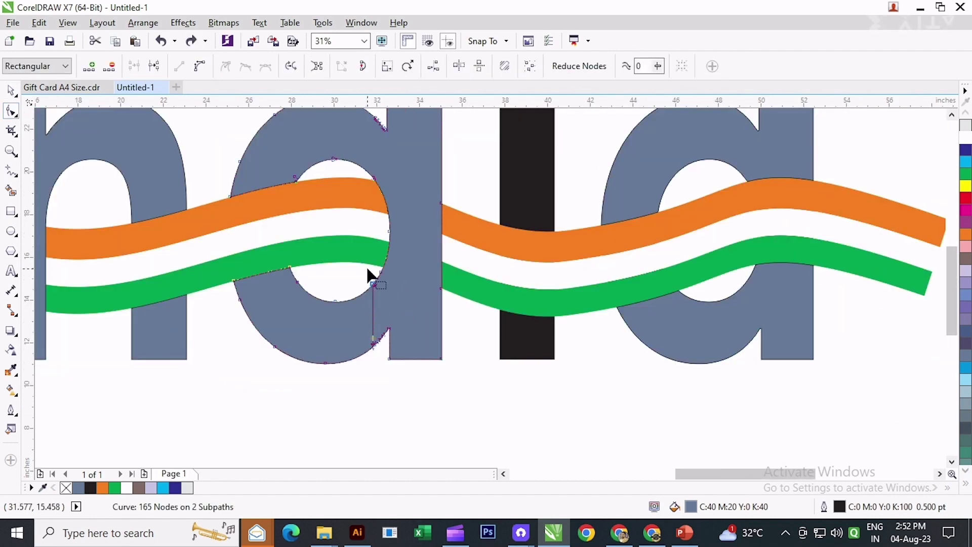
{"action": "scroll", "coordinate": [369, 286], "scroll_direction": "up", "scroll_amount": 2}
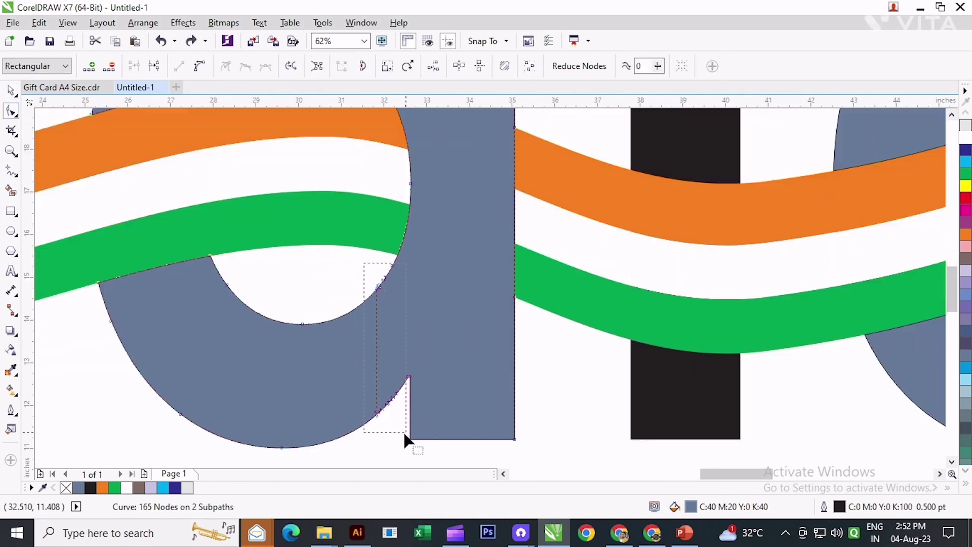
{"action": "left_click_drag", "start_coordinate": [404, 434], "coordinate": [404, 433]}
{"action": "left_click", "coordinate": [433, 66]}
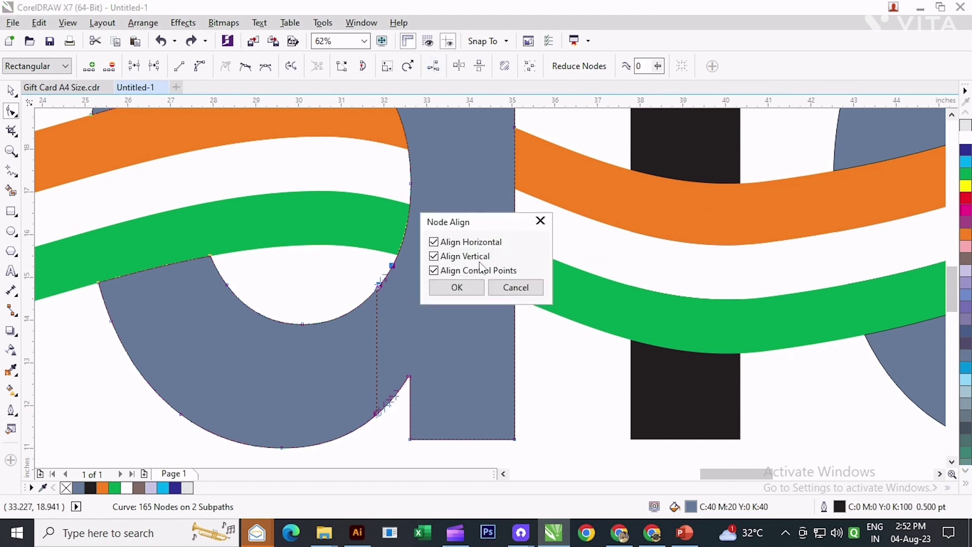
{"action": "left_click", "coordinate": [463, 290]}
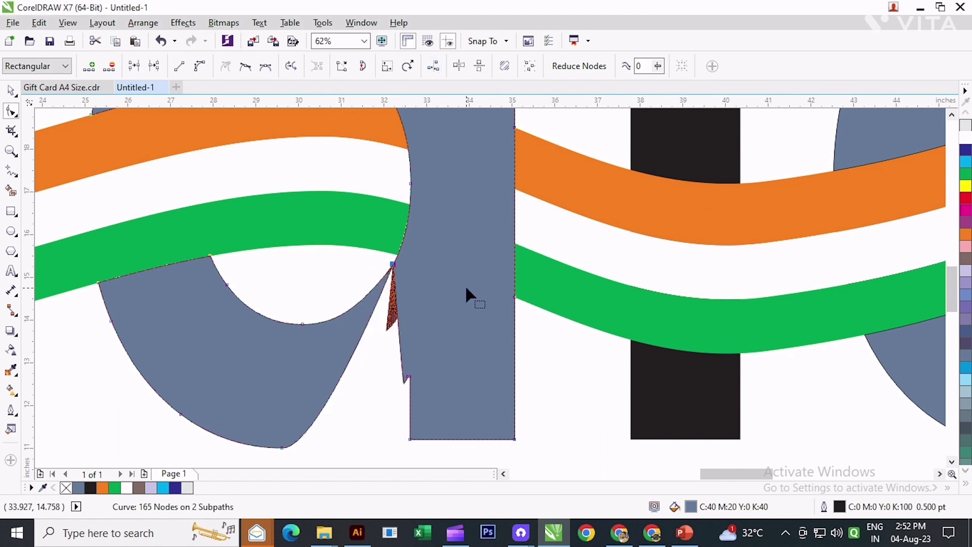
Join the d's curves at the leftover line with the Extend mode and a 0.1 inch gap tolerance.
{"action": "left_click", "coordinate": [147, 24]}
{"action": "left_click", "coordinate": [188, 241]}
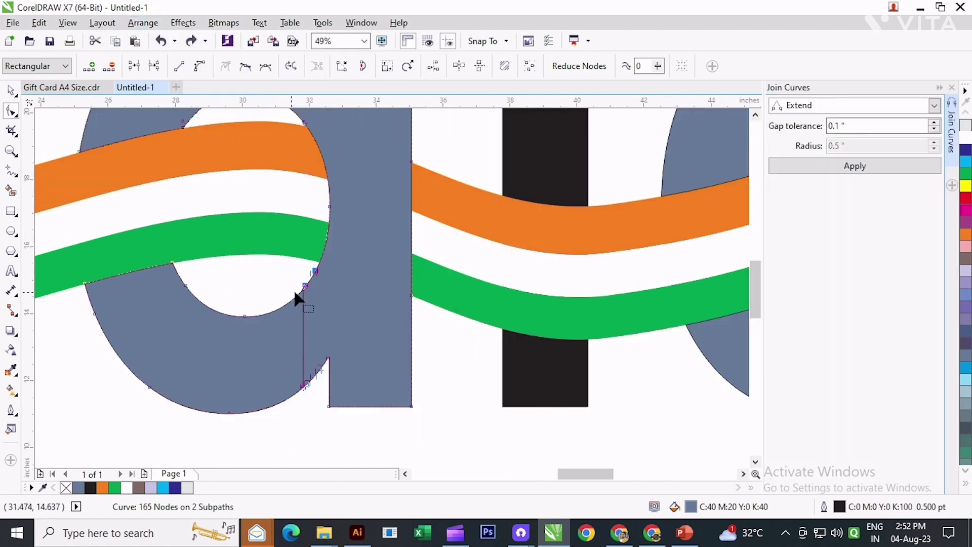
{"action": "left_click", "coordinate": [805, 165]}
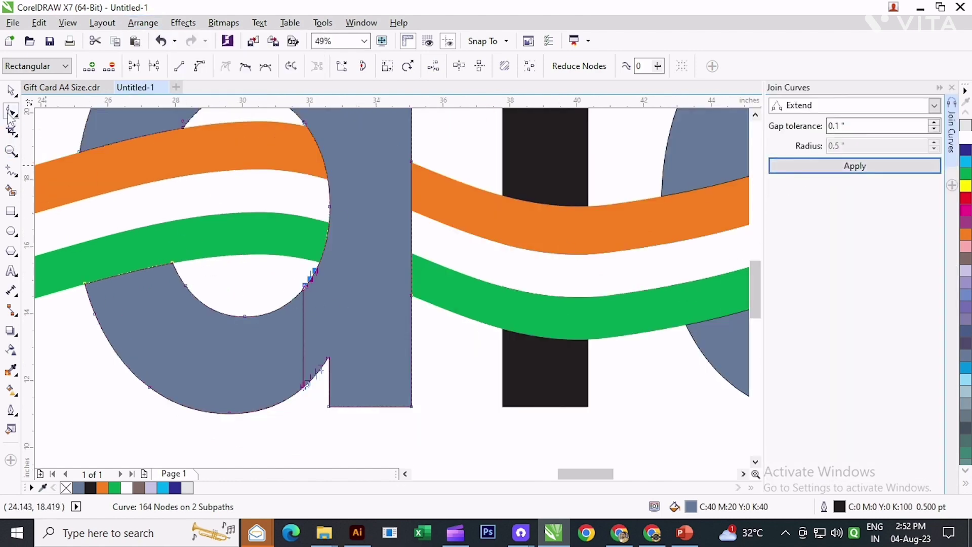
{"action": "left_click", "coordinate": [10, 90]}
{"action": "scroll", "coordinate": [296, 297], "scroll_direction": "down", "scroll_amount": 2}
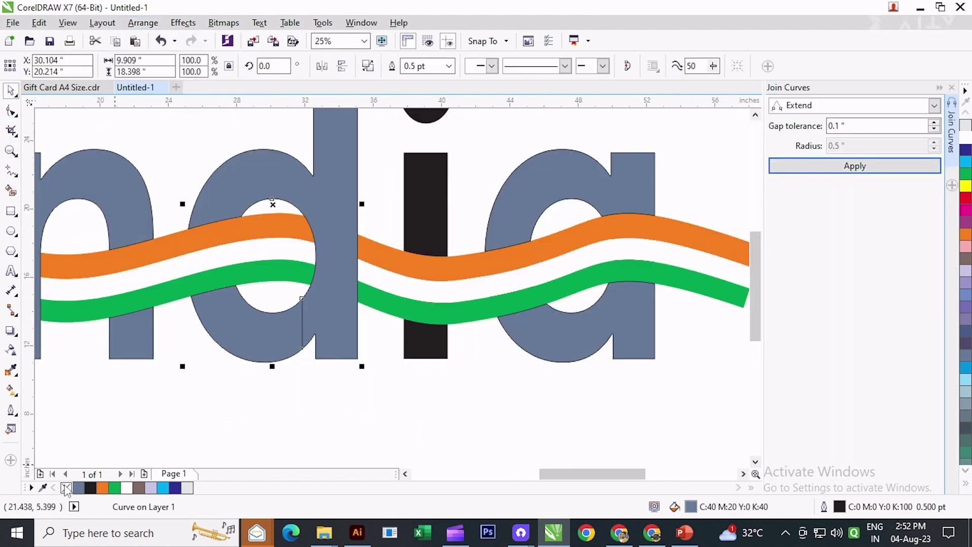
Remove the outline from the d and close the curve-joining settings.
{"action": "left_click", "coordinate": [296, 388]}
{"action": "scroll", "coordinate": [295, 387], "scroll_direction": "down", "scroll_amount": 1}
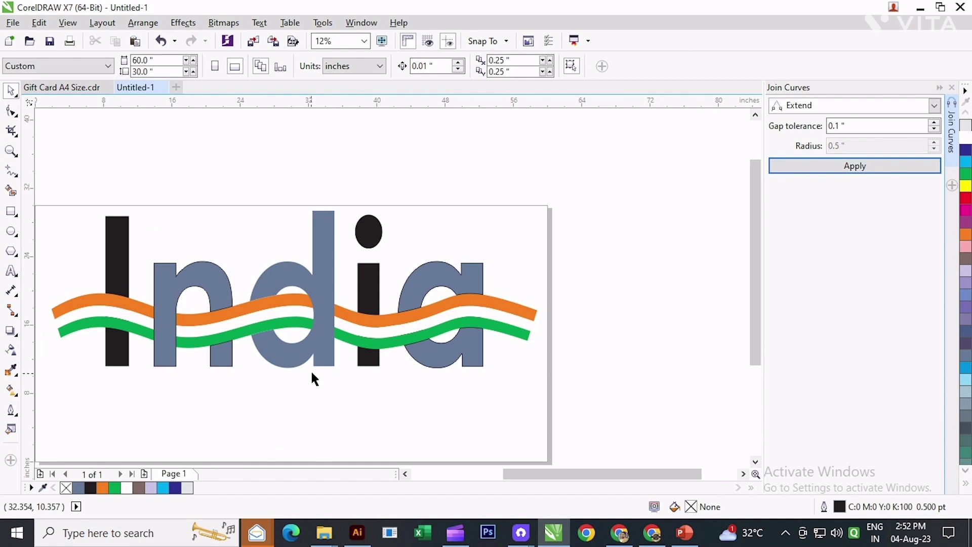
{"action": "left_click", "coordinate": [952, 87]}
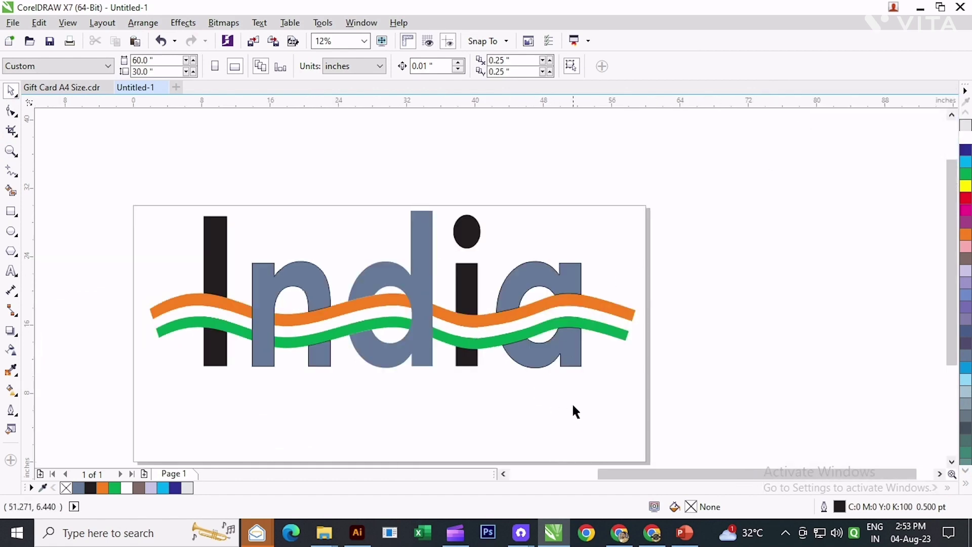
Draw an unfilled rectangle about 9.6 x 18.9 inches over the right part of the a.
{"action": "scroll", "coordinate": [573, 405], "scroll_direction": "right", "scroll_amount": 1}
{"action": "scroll", "coordinate": [419, 354], "scroll_direction": "up", "scroll_amount": 1}
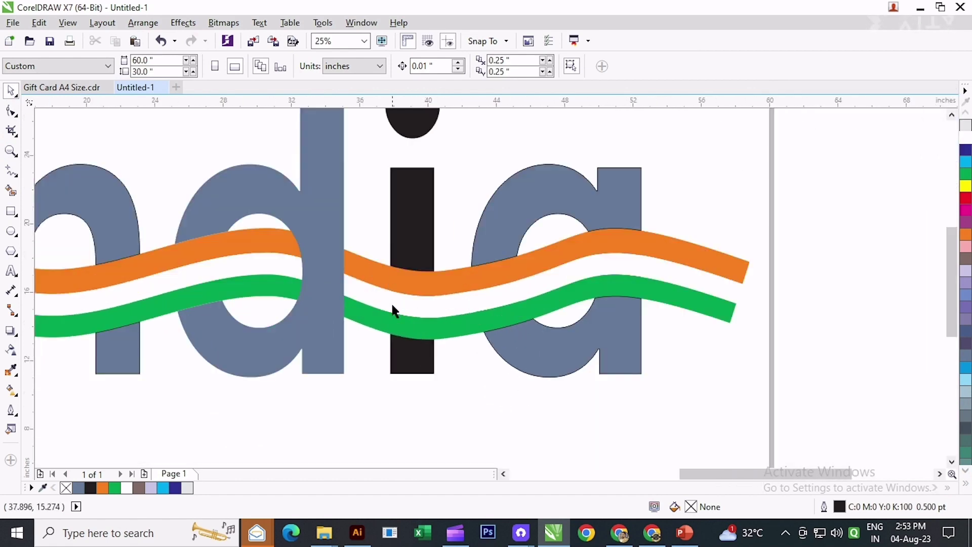
{"action": "scroll", "coordinate": [361, 321], "scroll_direction": "down", "scroll_amount": 1}
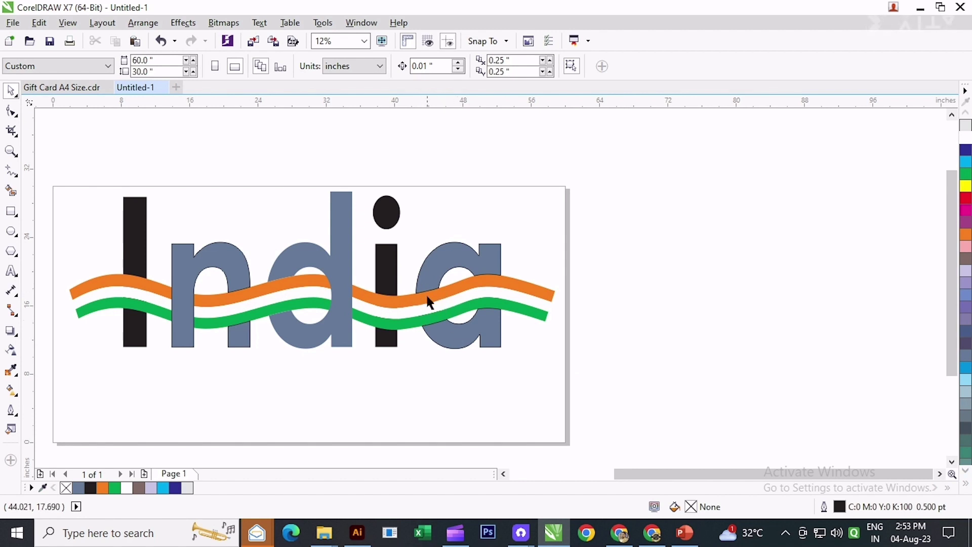
{"action": "scroll", "coordinate": [472, 373], "scroll_direction": "down", "scroll_amount": 1}
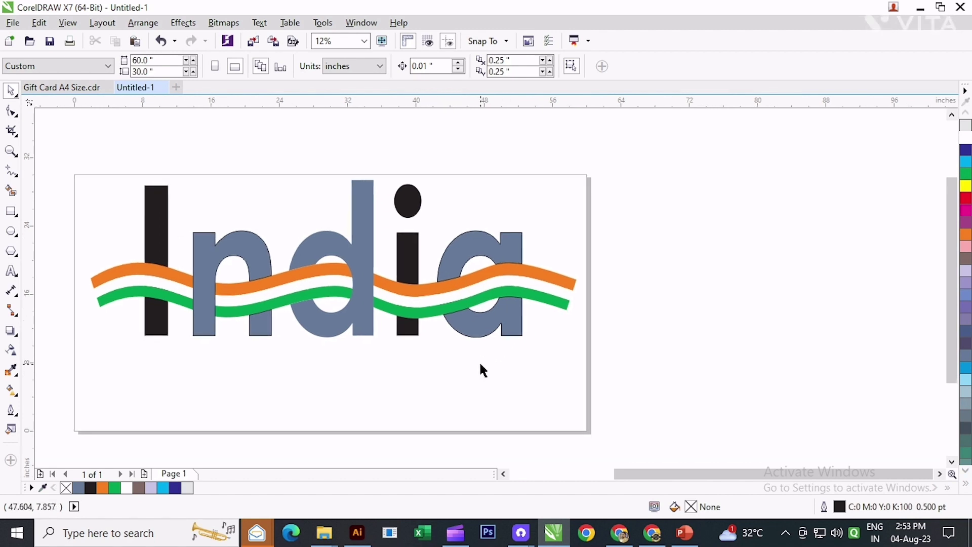
{"action": "scroll", "coordinate": [478, 314], "scroll_direction": "up", "scroll_amount": 2}
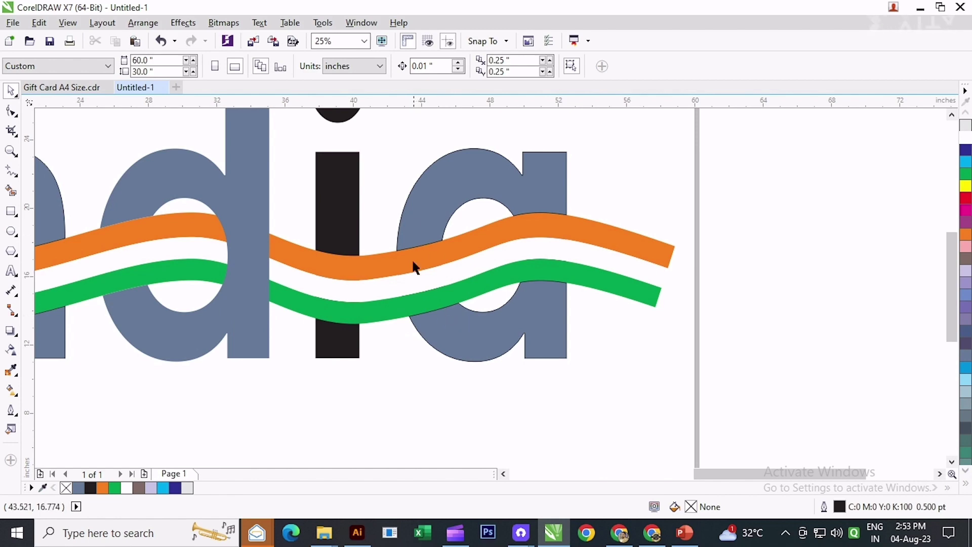
{"action": "left_click", "coordinate": [415, 228]}
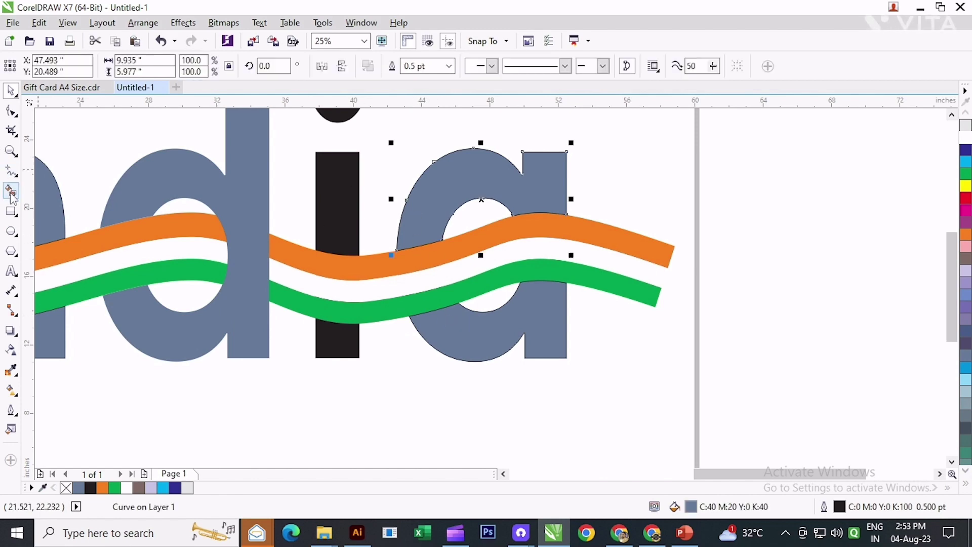
{"action": "left_click", "coordinate": [11, 211]}
{"action": "scroll", "coordinate": [383, 281], "scroll_direction": "down", "scroll_amount": 2}
{"action": "left_click_drag", "start_coordinate": [414, 179], "coordinate": [496, 341]}
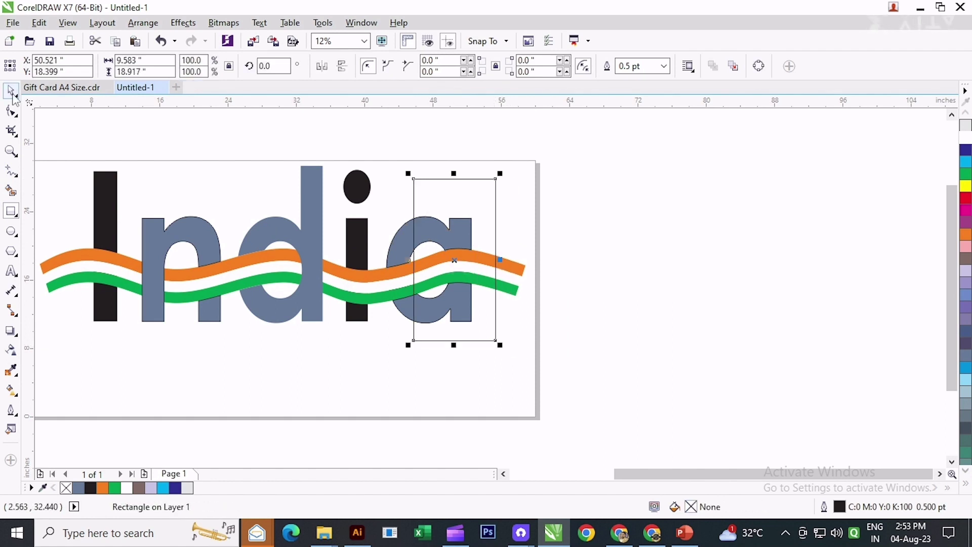
Copy the a's lower blue-grey piece and delete it from the page.
{"action": "scroll", "coordinate": [403, 311], "scroll_direction": "up", "scroll_amount": 2}
{"action": "left_click", "coordinate": [391, 298]}
{"action": "left_click", "coordinate": [39, 22]}
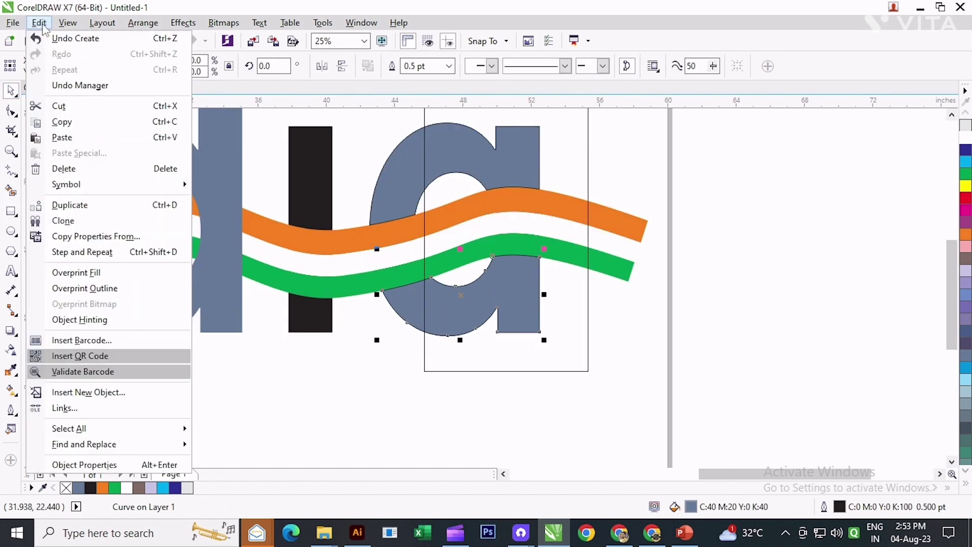
{"action": "left_click", "coordinate": [108, 122]}
{"action": "left_click", "coordinate": [376, 342]}
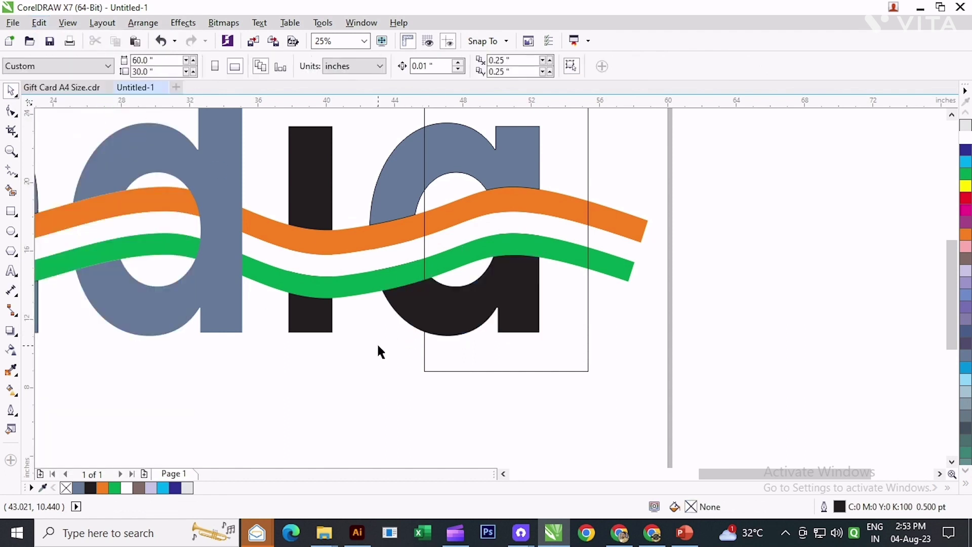
Bring the full black a in front of the bands and its upper blue-grey piece.
{"action": "left_click", "coordinate": [405, 332]}
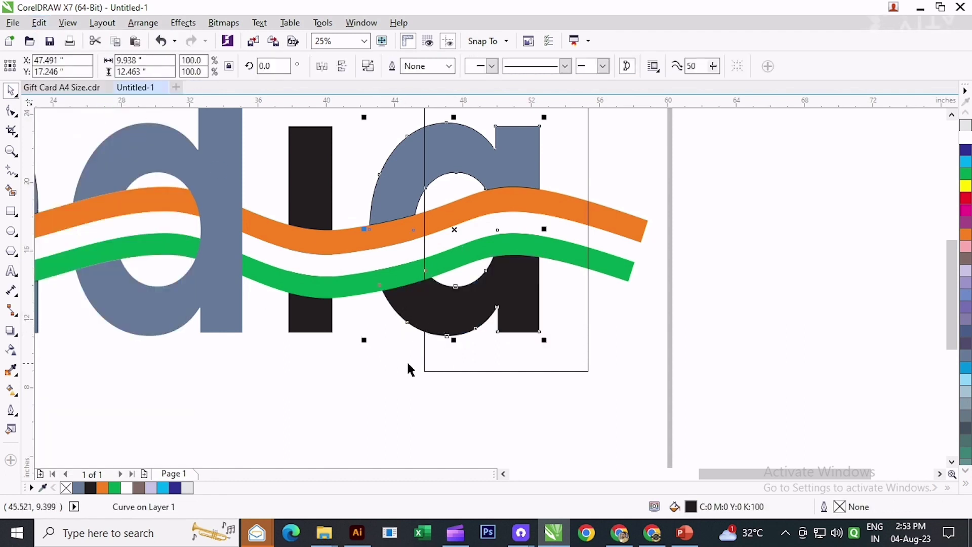
{"action": "left_click", "coordinate": [408, 369]}
{"action": "left_click", "coordinate": [410, 315]}
{"action": "right_click", "coordinate": [409, 315]}
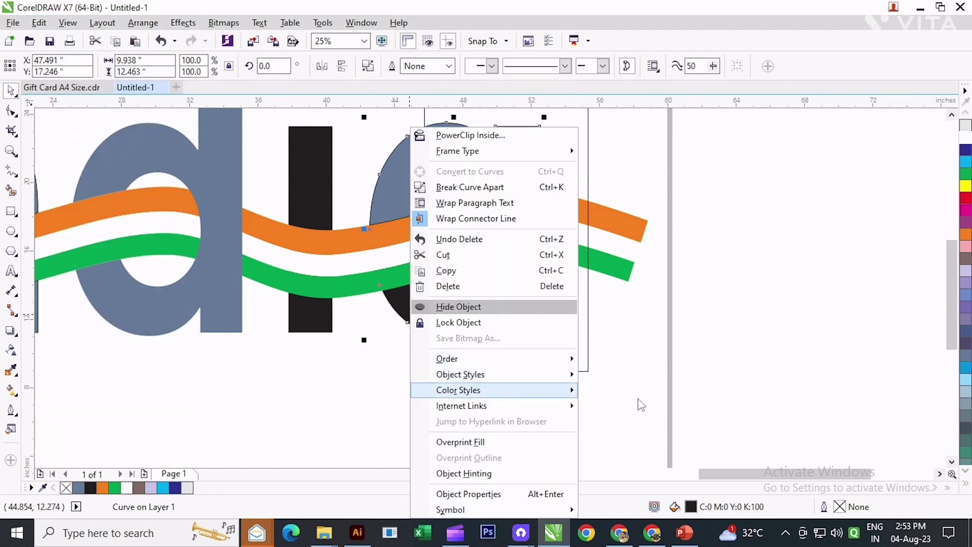
{"action": "mouse_move", "coordinate": [571, 357]}
{"action": "left_click", "coordinate": [727, 393]}
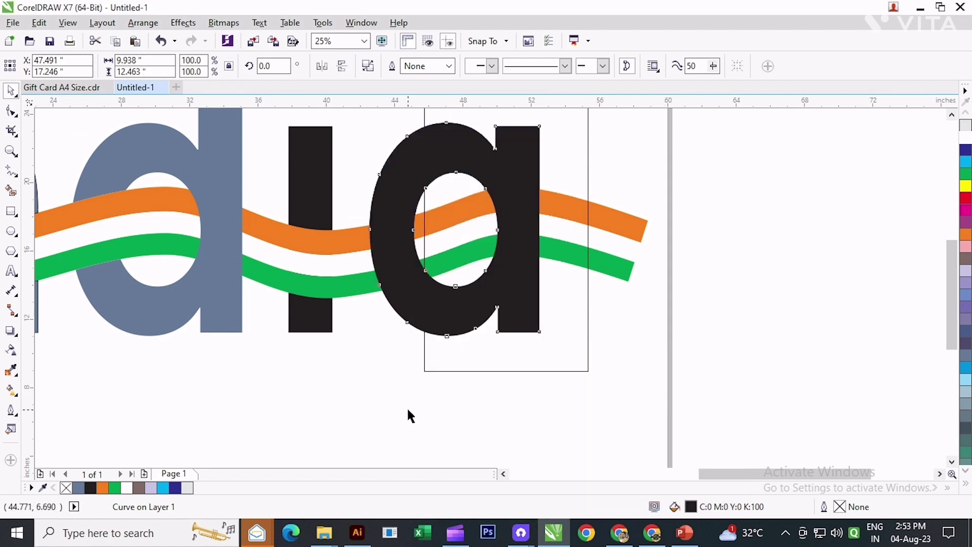
Try to trim the black a with the wide rectangle and delete the rectangle.
{"action": "left_click", "coordinate": [488, 371]}
{"action": "left_click", "coordinate": [527, 187], "text": "shift"}
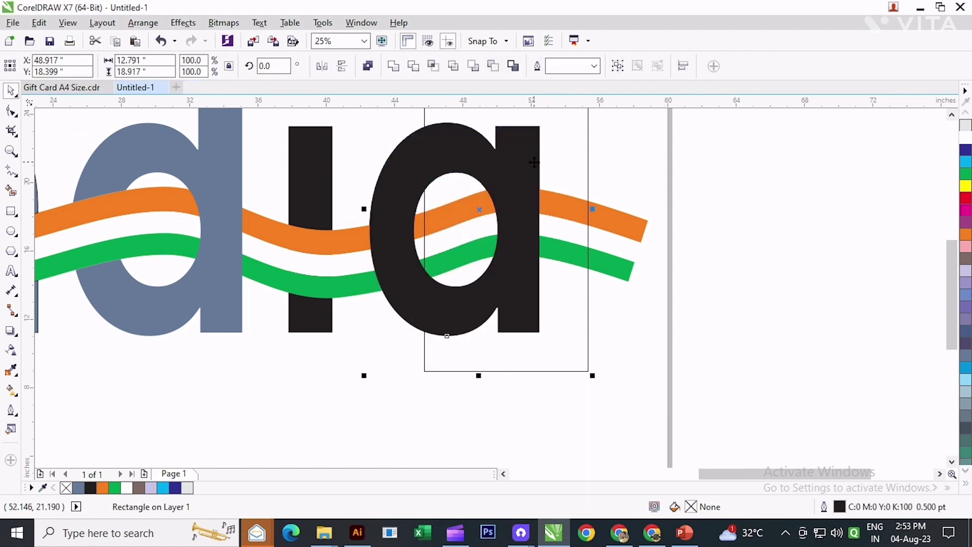
{"action": "left_click", "coordinate": [417, 67]}
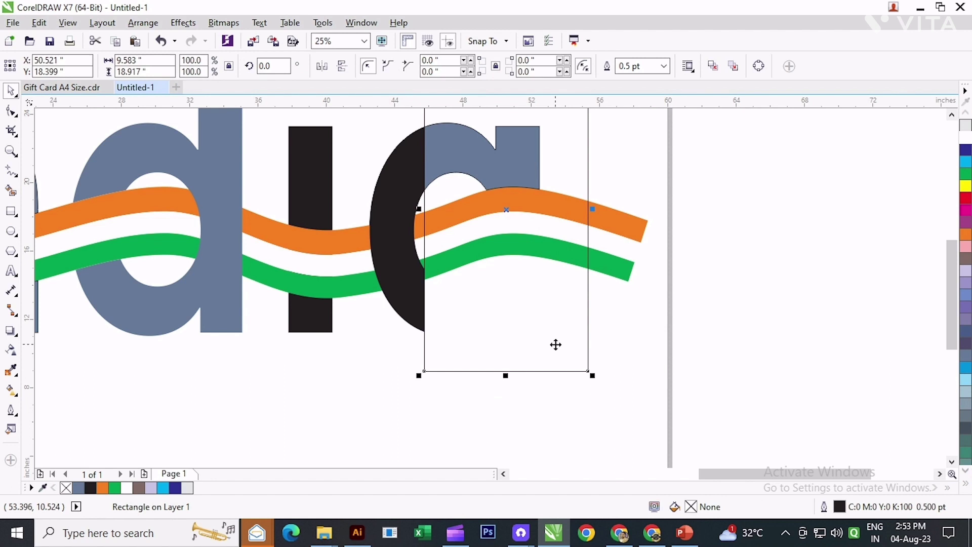
{"action": "key", "text": "Delete"}
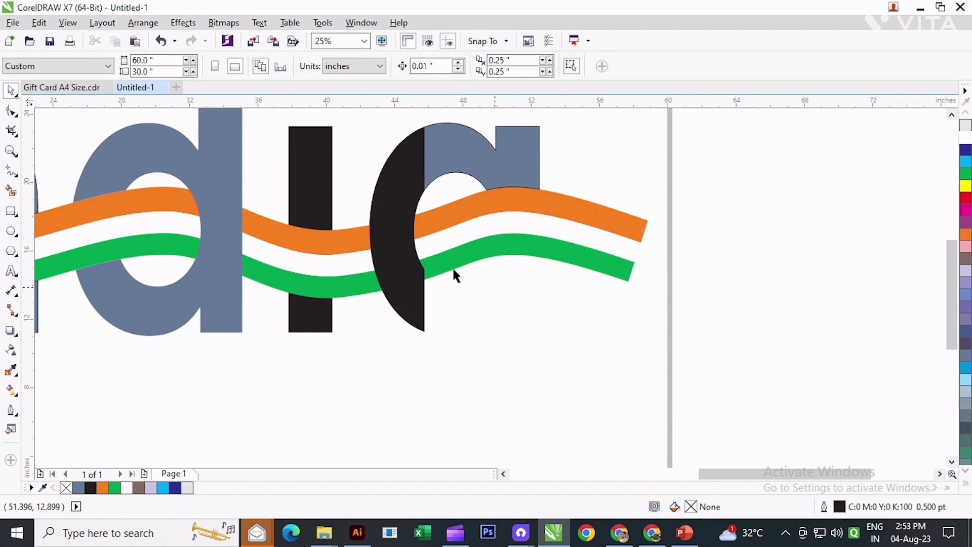
Try pasting back the a's lower blue-grey piece, inspect its joint, and undo back to the untrimmed black a.
{"action": "left_click", "coordinate": [39, 23]}
{"action": "left_click", "coordinate": [71, 135]}
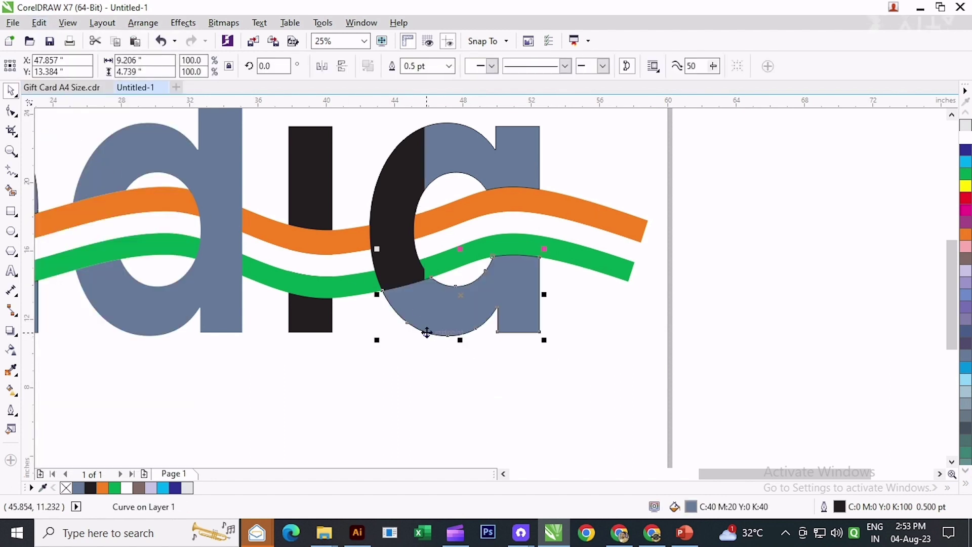
{"action": "left_click", "coordinate": [423, 367]}
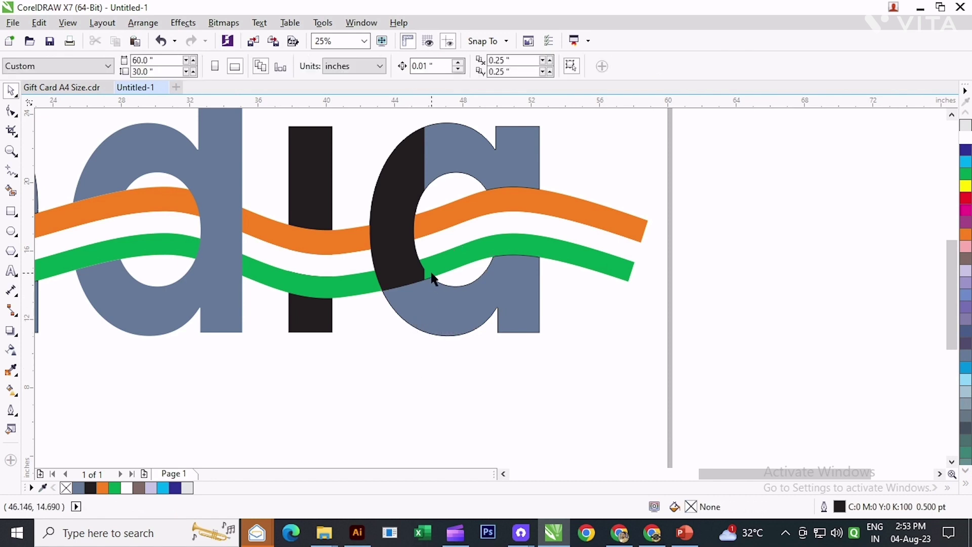
{"action": "scroll", "coordinate": [433, 278], "scroll_direction": "up", "scroll_amount": 3}
{"action": "scroll", "coordinate": [411, 271], "scroll_direction": "down", "scroll_amount": 3}
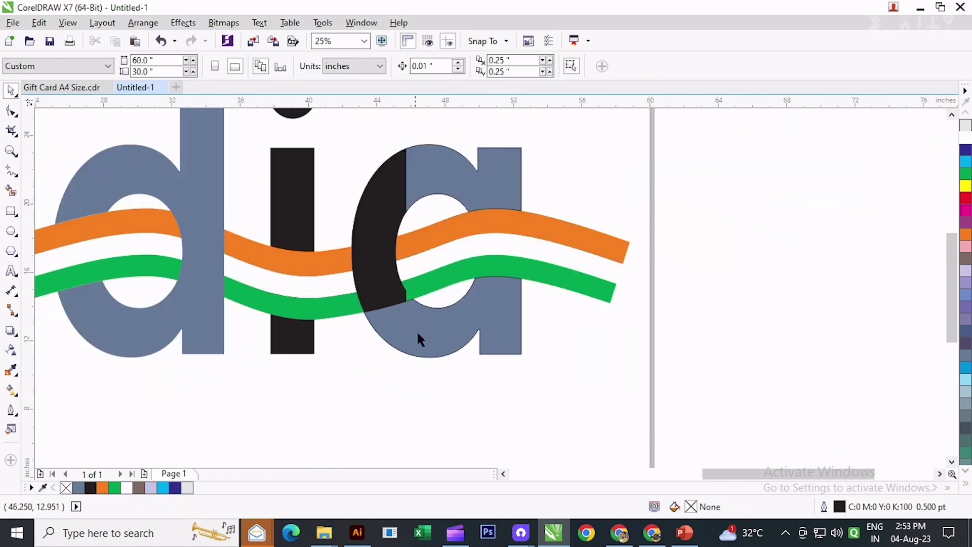
{"action": "left_click", "coordinate": [427, 375]}
{"action": "key", "text": "ctrl+z"}
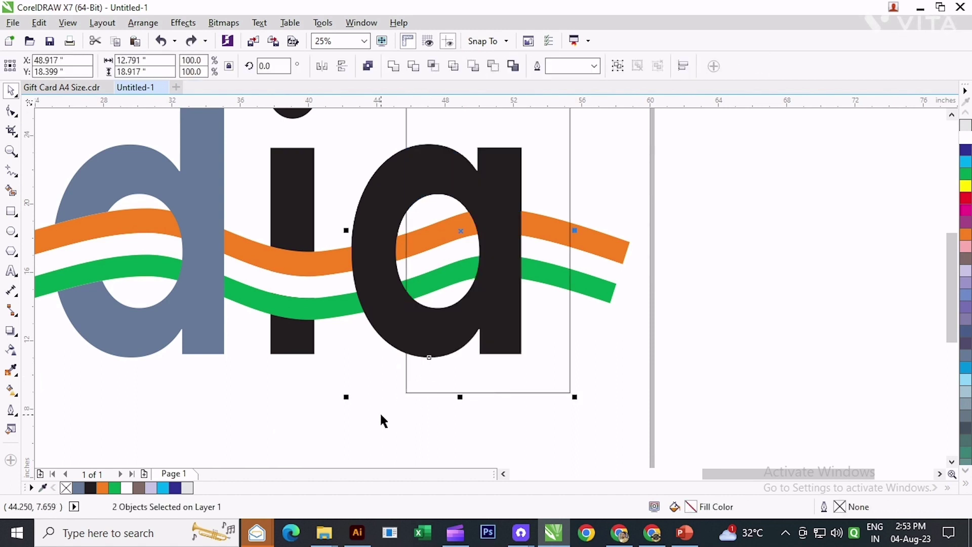
Narrow the rectangle from its left side to about 6.35 inches and trim the black a with it.
{"action": "left_click", "coordinate": [379, 412]}
{"action": "left_click", "coordinate": [431, 388]}
{"action": "left_click_drag", "start_coordinate": [401, 232], "coordinate": [457, 233]}
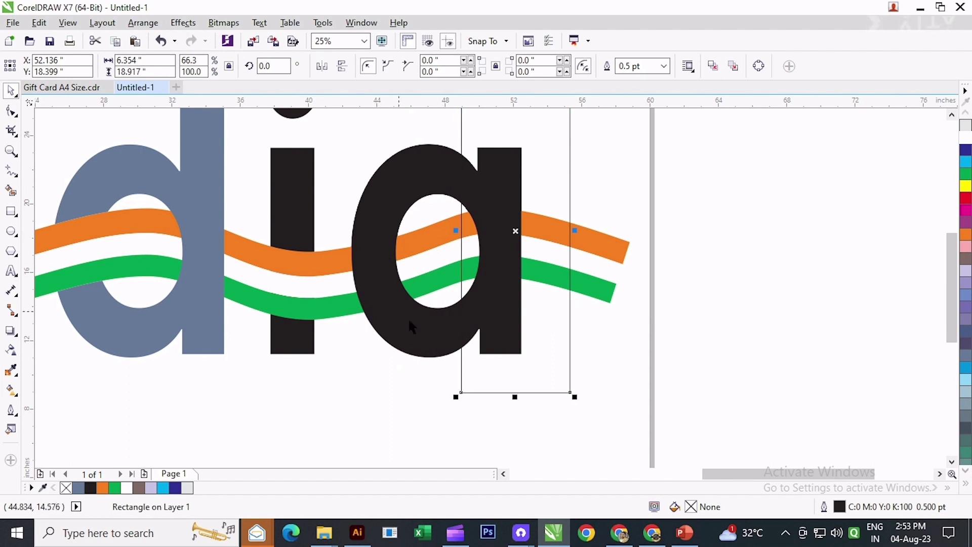
{"action": "left_click", "coordinate": [411, 343], "text": "shift"}
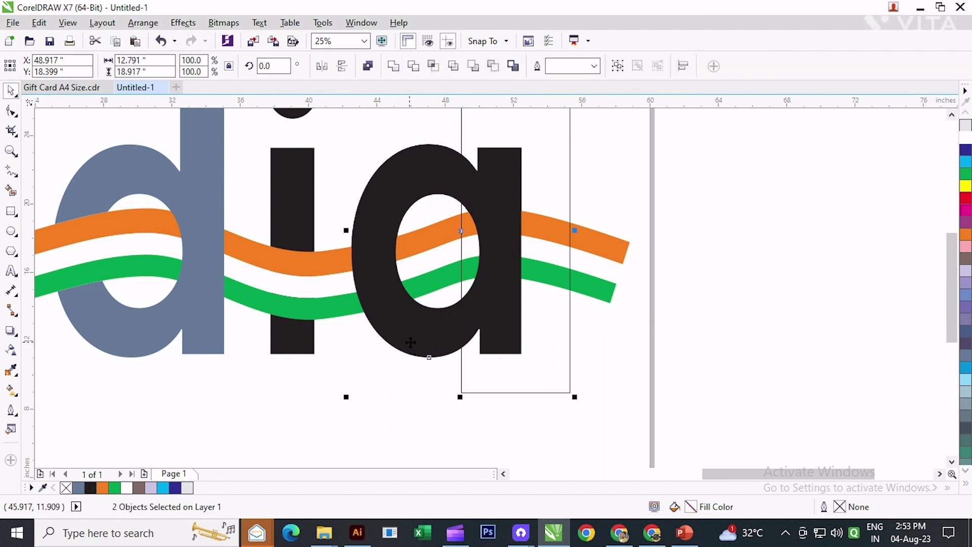
{"action": "left_click", "coordinate": [413, 66]}
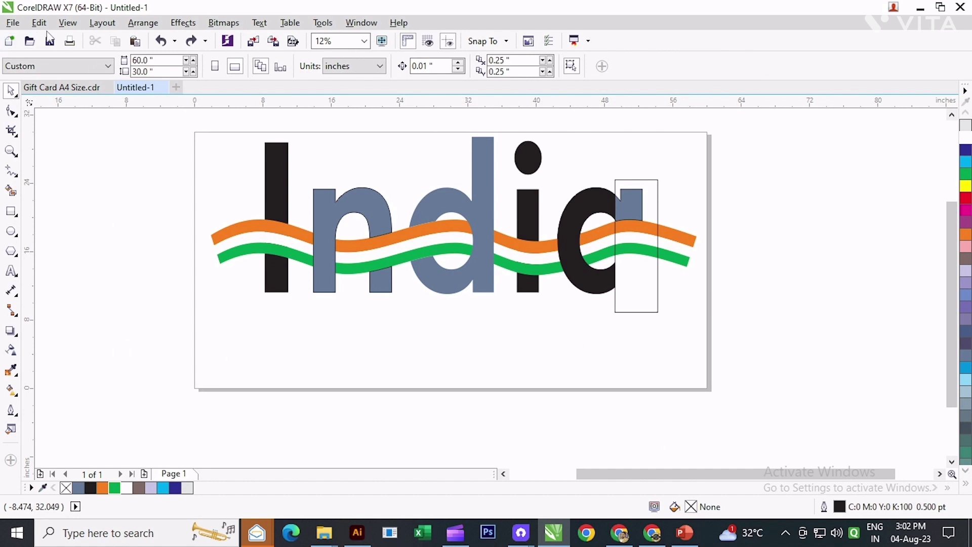
Paste back the a's lower blue-grey piece and delete the trimming rectangle.
{"action": "left_click", "coordinate": [39, 22]}
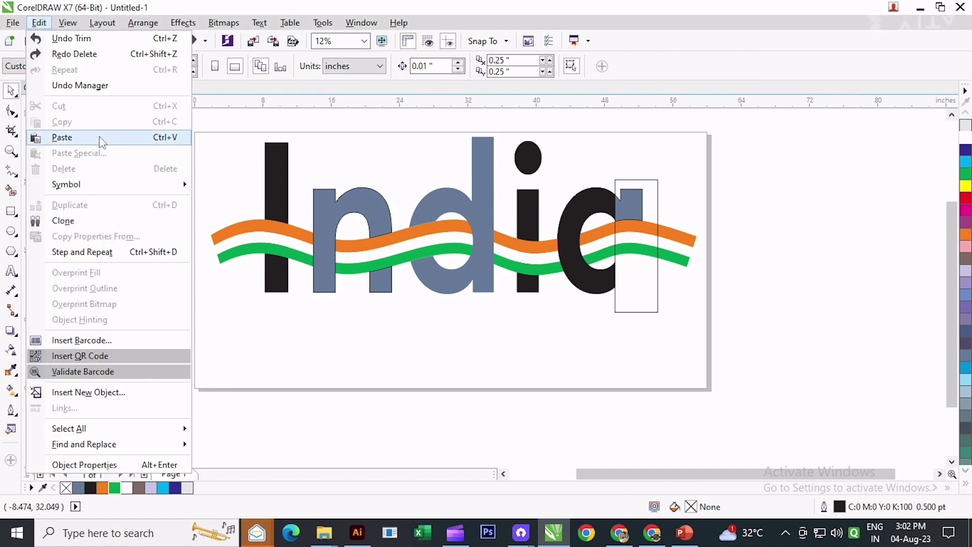
{"action": "left_click", "coordinate": [61, 137]}
{"action": "left_click_drag", "start_coordinate": [657, 316], "coordinate": [658, 311]}
{"action": "key", "text": "Delete"}
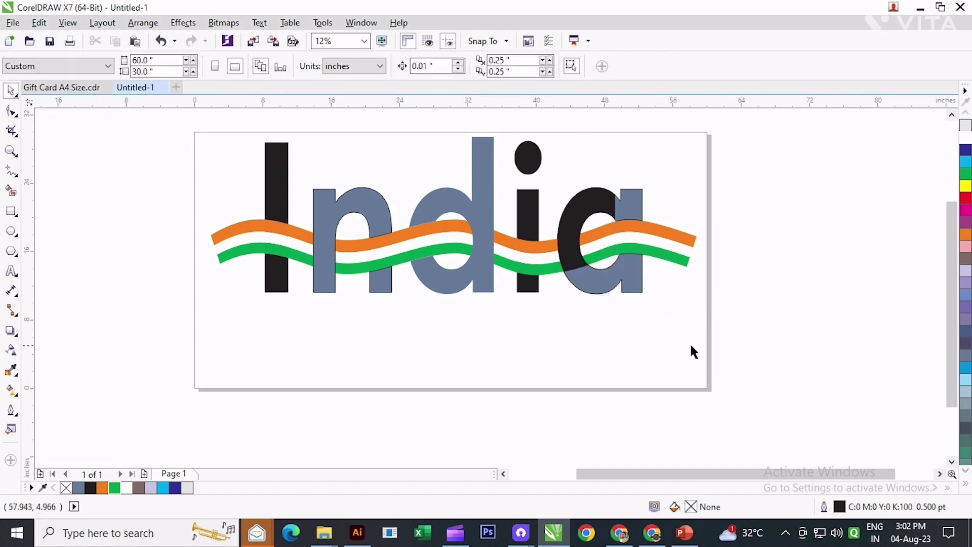
Group the three pieces of the a, fill the group with cyan and remove its outline.
{"action": "mouse_move", "coordinate": [695, 345]}
{"action": "left_mouse_down"}
{"action": "mouse_move", "coordinate": [561, 148]}
{"action": "mouse_move", "coordinate": [555, 155]}
{"action": "left_mouse_up"}
{"action": "left_click", "coordinate": [618, 66]}
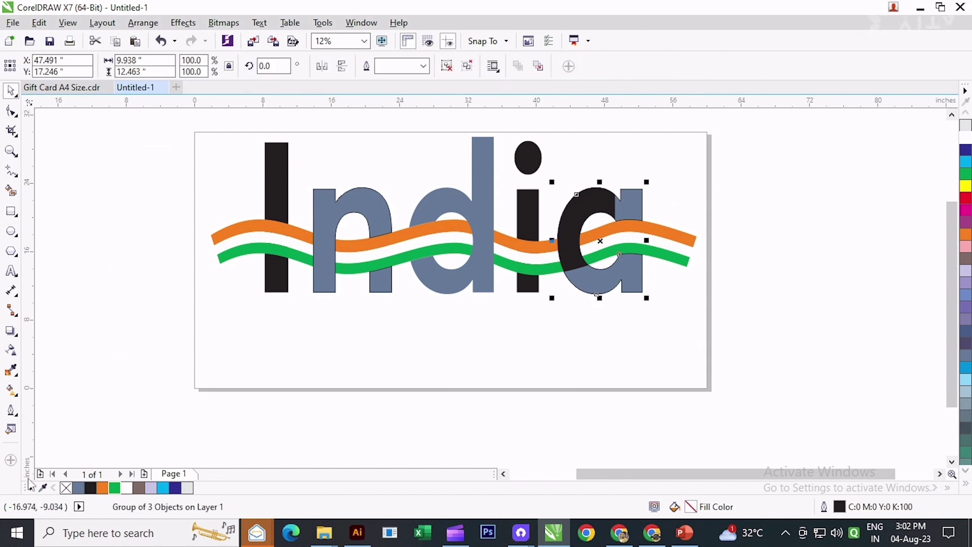
{"action": "left_click", "coordinate": [163, 490]}
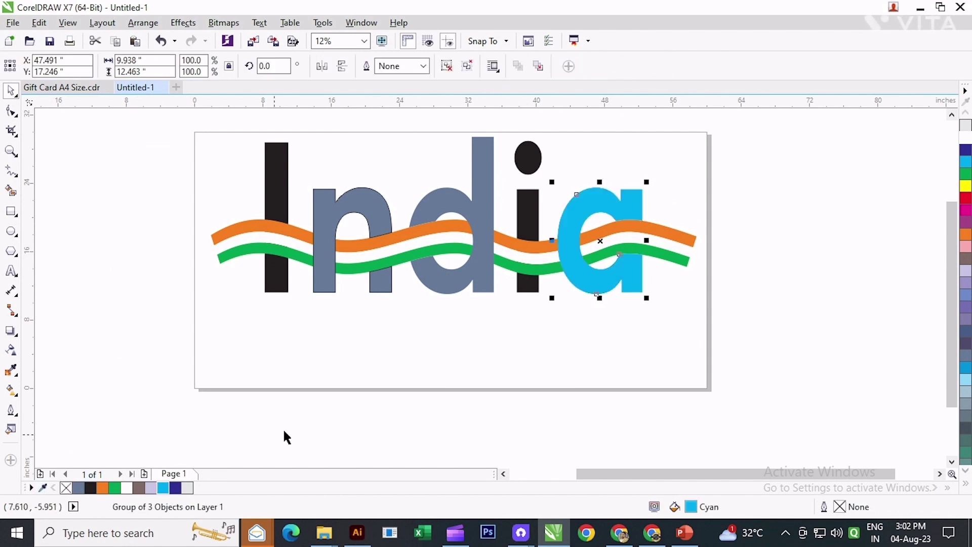
{"action": "key", "text": "Escape"}
Apply a vertical fountain fill from top to bottom on the I, with cyan as its start colour.
{"action": "scroll", "coordinate": [457, 292], "scroll_direction": "up", "scroll_amount": 1}
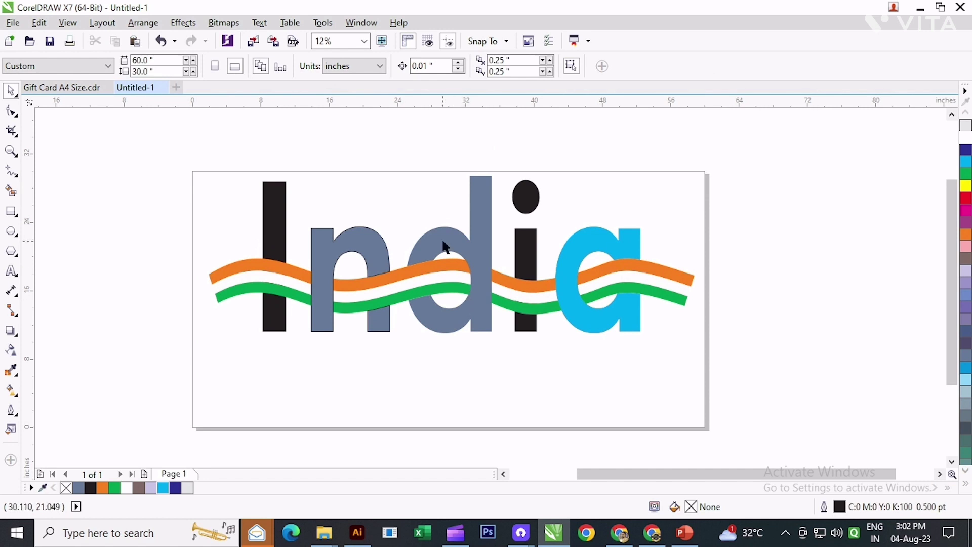
{"action": "left_click", "coordinate": [281, 229]}
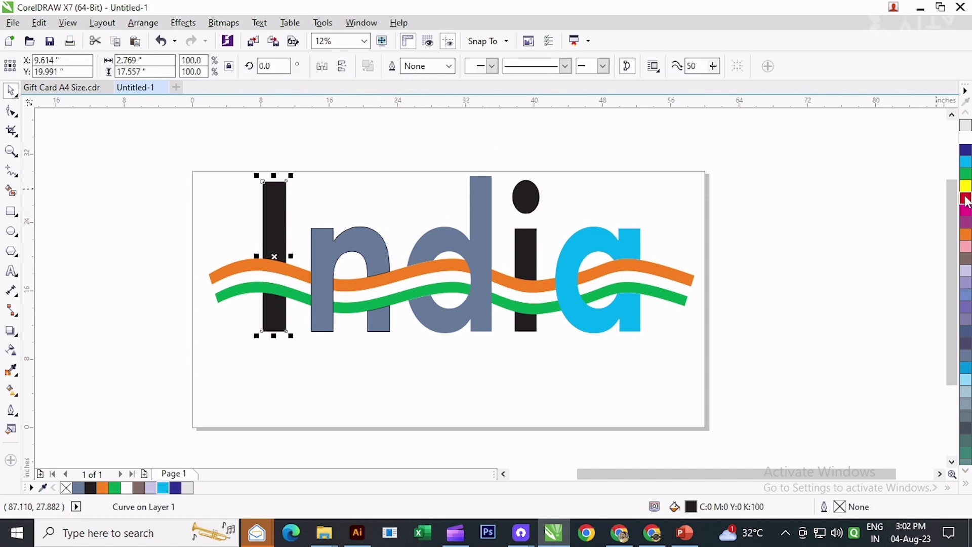
{"action": "left_click", "coordinate": [11, 390]}
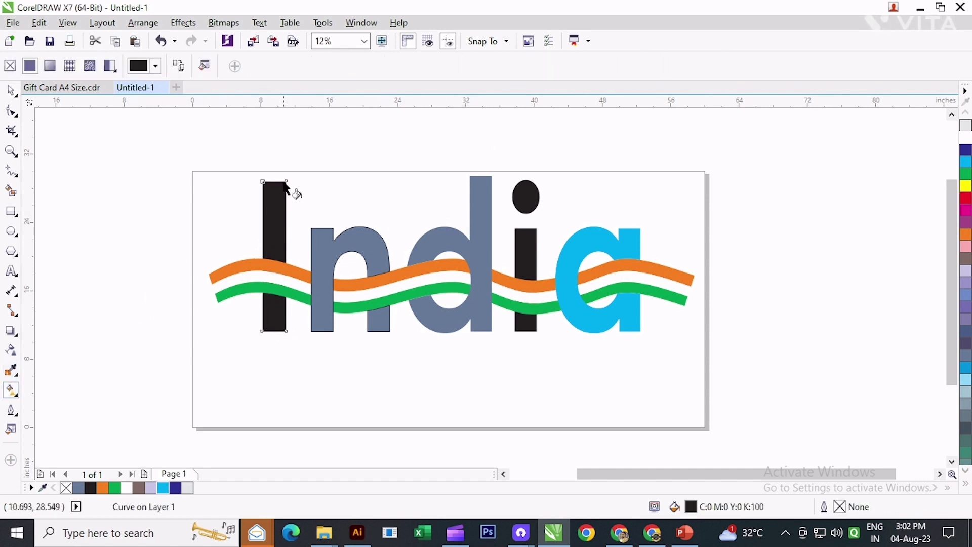
{"action": "left_click_drag", "start_coordinate": [274, 181], "coordinate": [274, 324]}
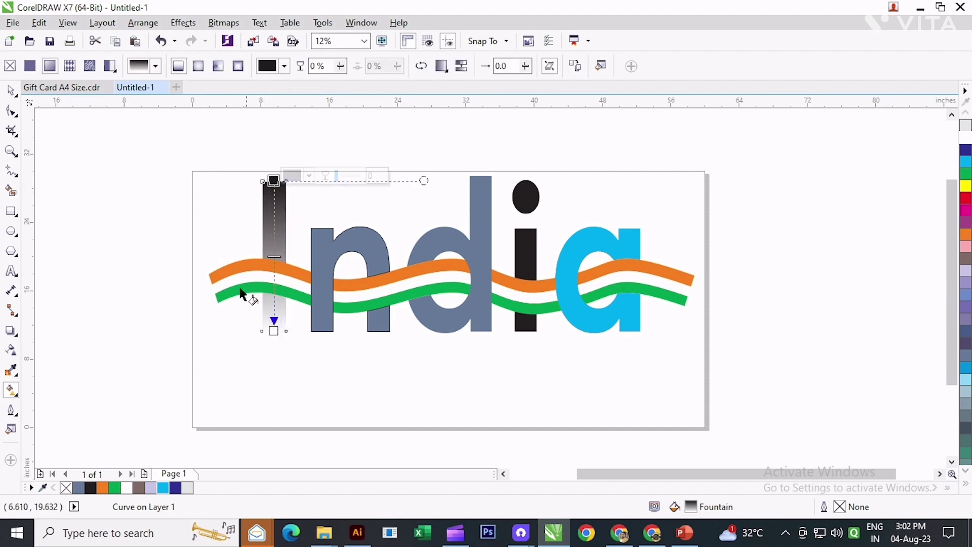
{"action": "left_click", "coordinate": [163, 488]}
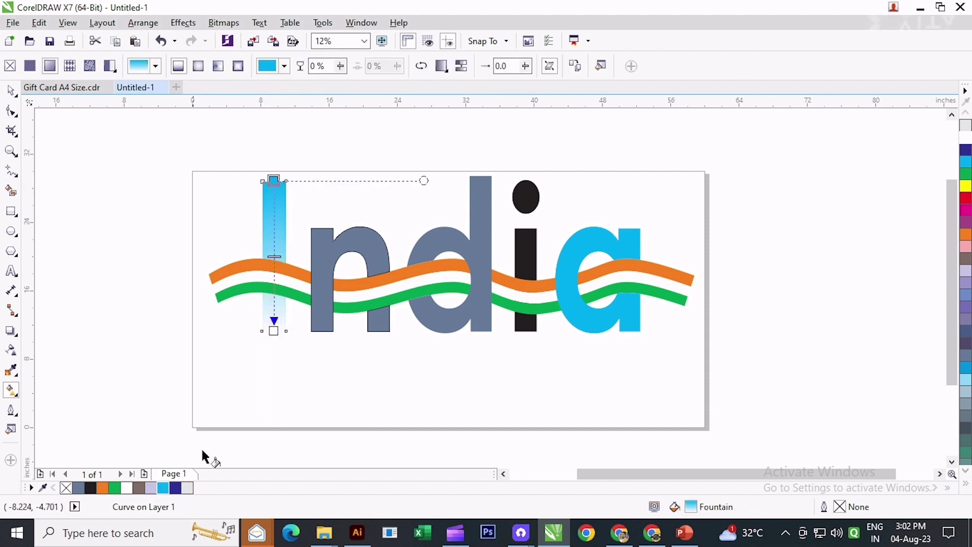
Change the end colour of the I's fountain fill from white to dark blue.
{"action": "left_click_drag", "start_coordinate": [169, 496], "coordinate": [274, 331]}
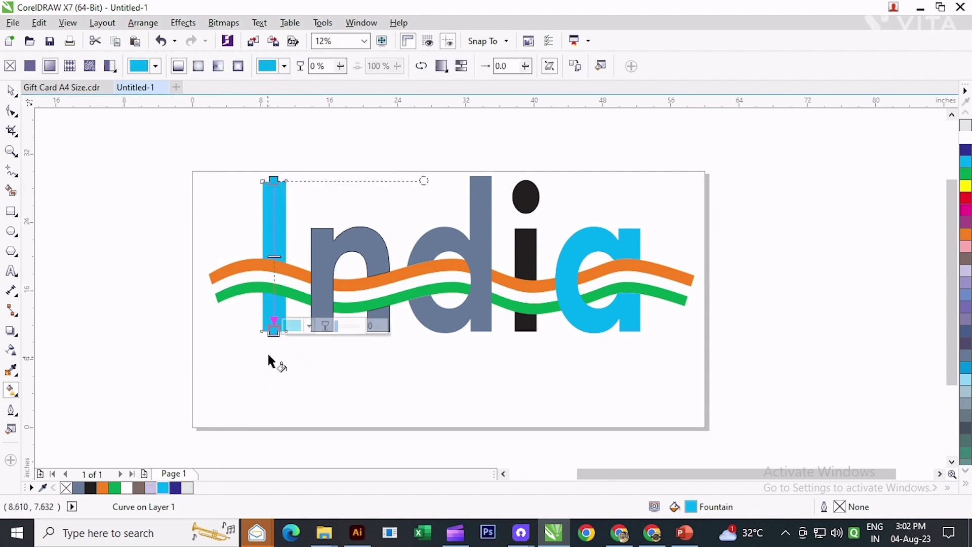
{"action": "left_click", "coordinate": [308, 326]}
{"action": "left_click_drag", "start_coordinate": [359, 421], "coordinate": [383, 422]}
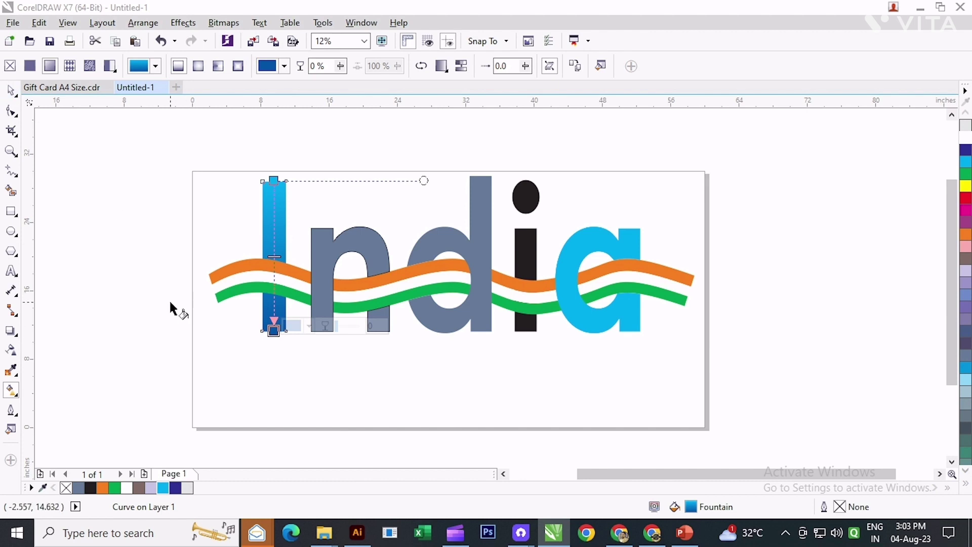
{"action": "left_click", "coordinate": [176, 489]}
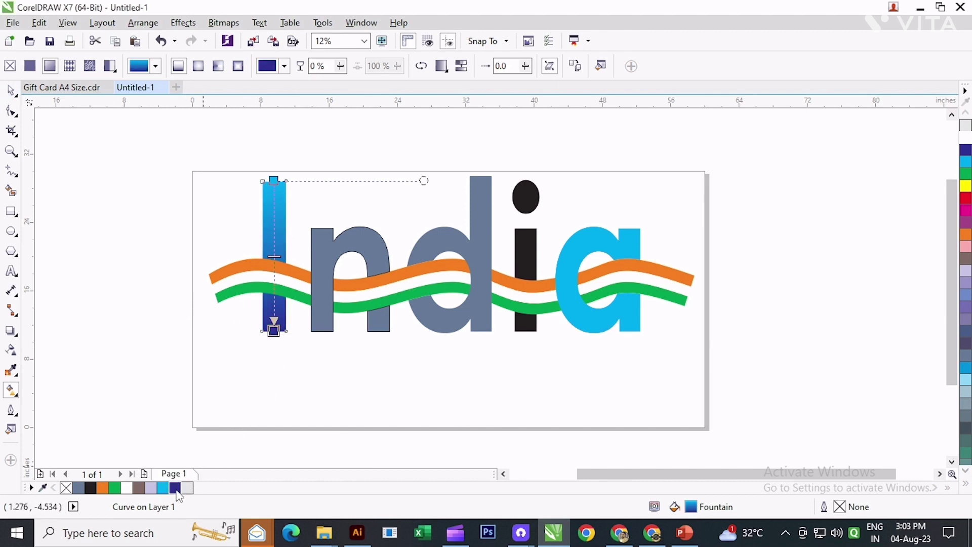
Extend the I's fountain fill straight down so that its end point lies just below the letter.
{"action": "scroll", "coordinate": [272, 350], "scroll_direction": "up", "scroll_amount": 2}
{"action": "left_click_drag", "start_coordinate": [276, 323], "coordinate": [277, 360]}
{"action": "scroll", "coordinate": [238, 253], "scroll_direction": "down", "scroll_amount": 2}
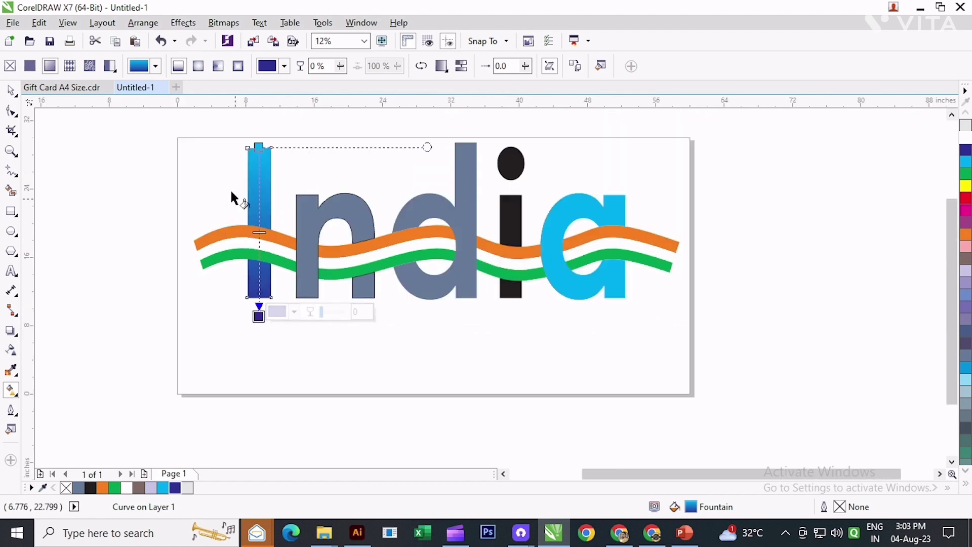
{"action": "left_click", "coordinate": [258, 147]}
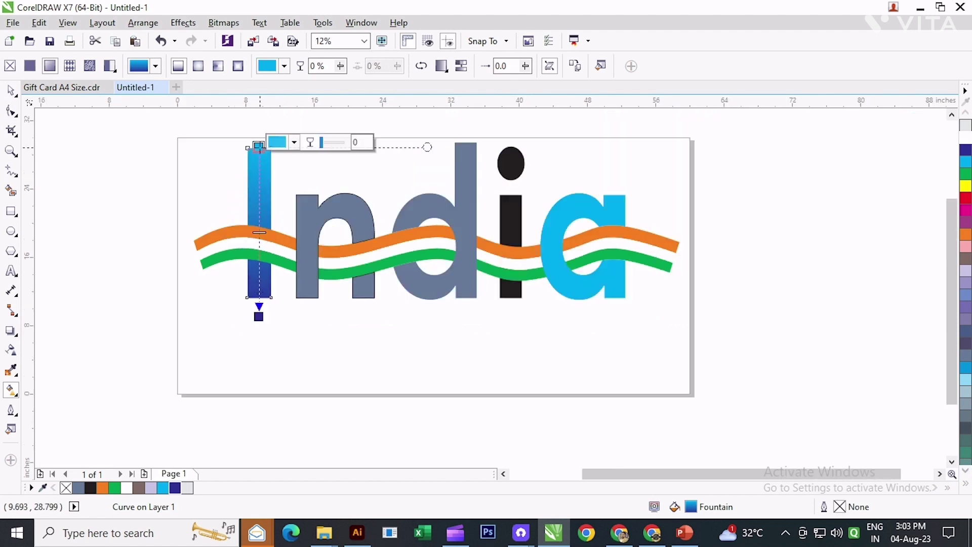
{"action": "left_click", "coordinate": [14, 96]}
{"action": "left_click", "coordinate": [54, 90]}
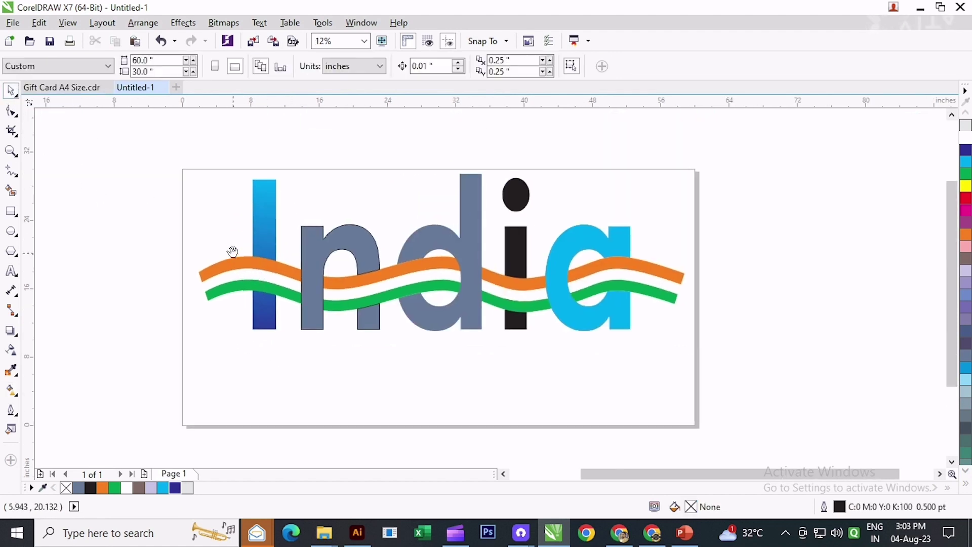
{"action": "scroll", "coordinate": [253, 253], "scroll_direction": "up", "scroll_amount": 1}
{"action": "left_click", "coordinate": [268, 237]}
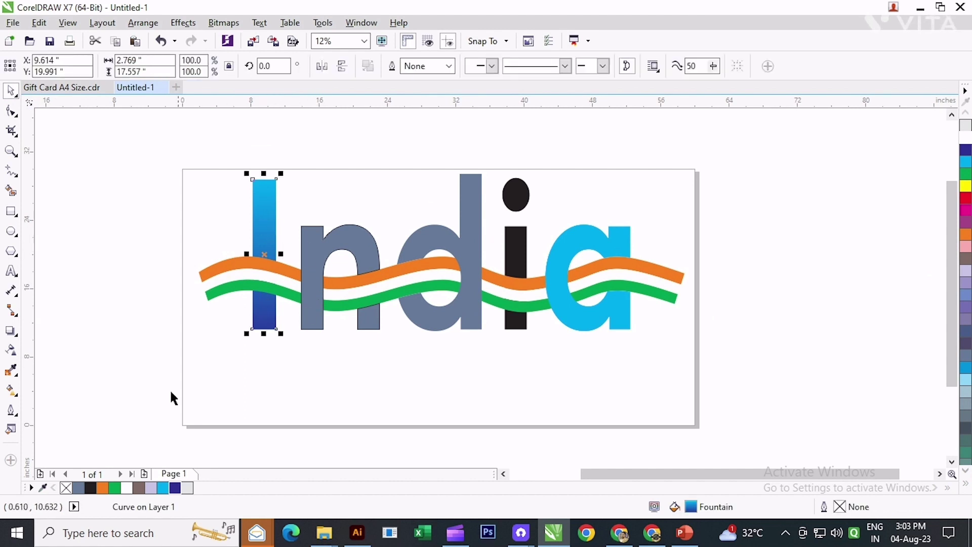
Recolour the I's fountain fill with orange as its start colour and green as its end colour.
{"action": "left_click", "coordinate": [11, 391]}
{"action": "left_click", "coordinate": [264, 178]}
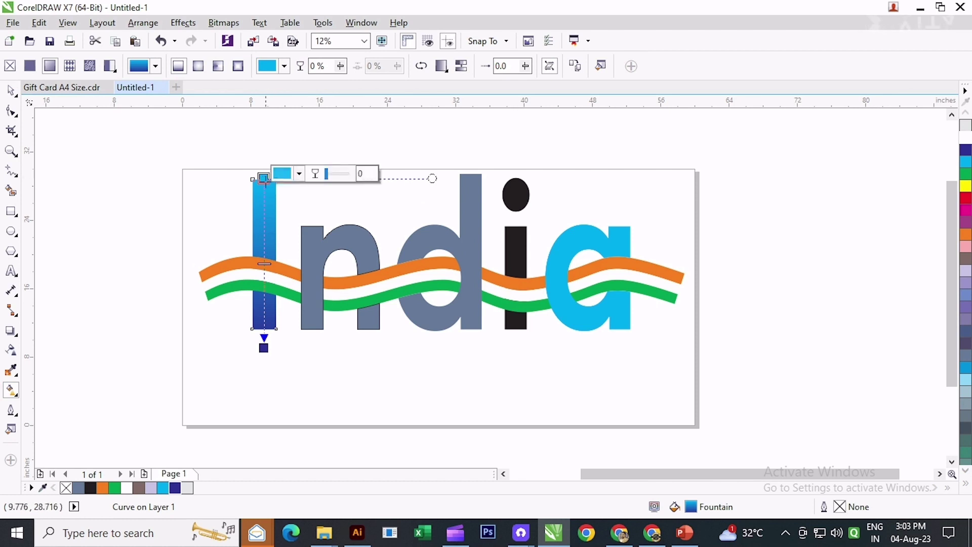
{"action": "left_click", "coordinate": [107, 488]}
{"action": "left_click", "coordinate": [263, 348]}
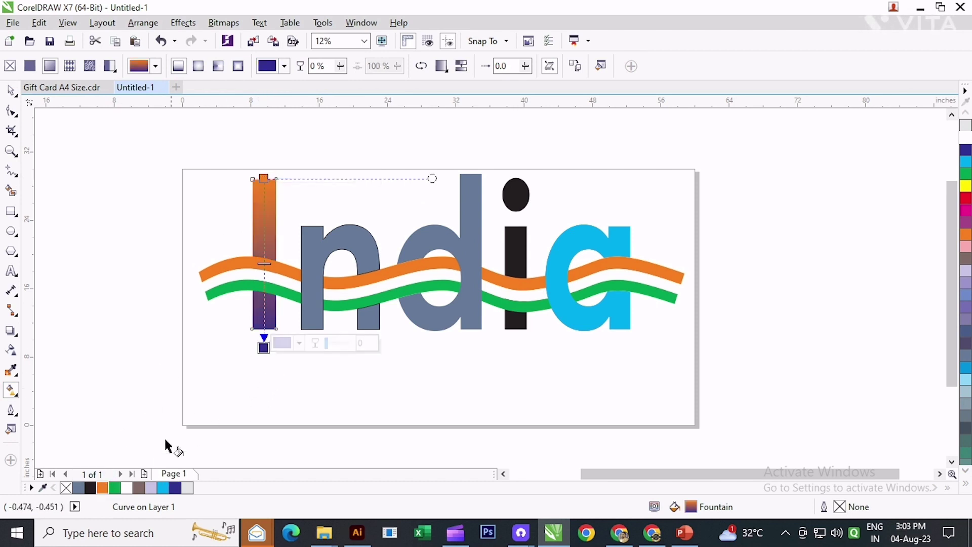
{"action": "left_click", "coordinate": [116, 490]}
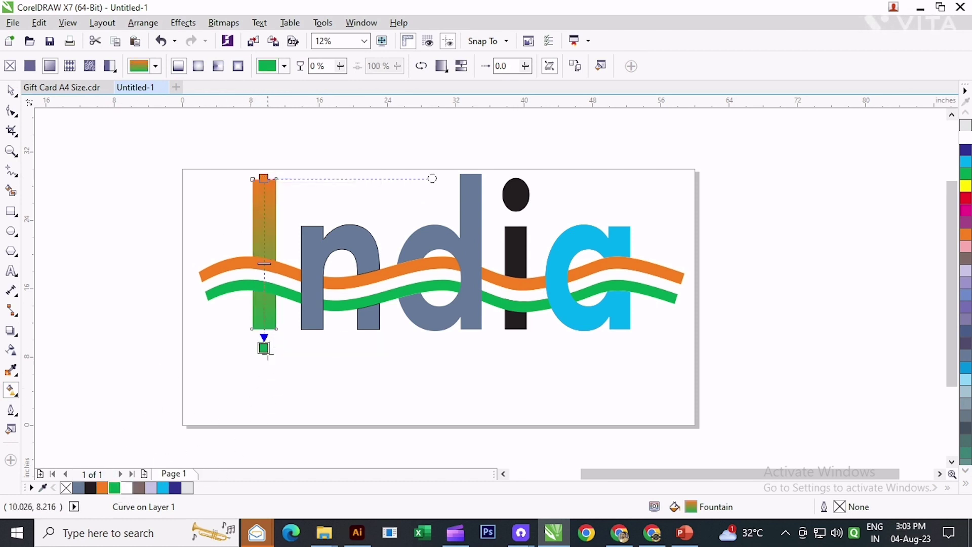
Darken the end colour of the I's fountain fill to C 100, M 54, Y 100, K 46.
{"action": "left_click", "coordinate": [300, 343]}
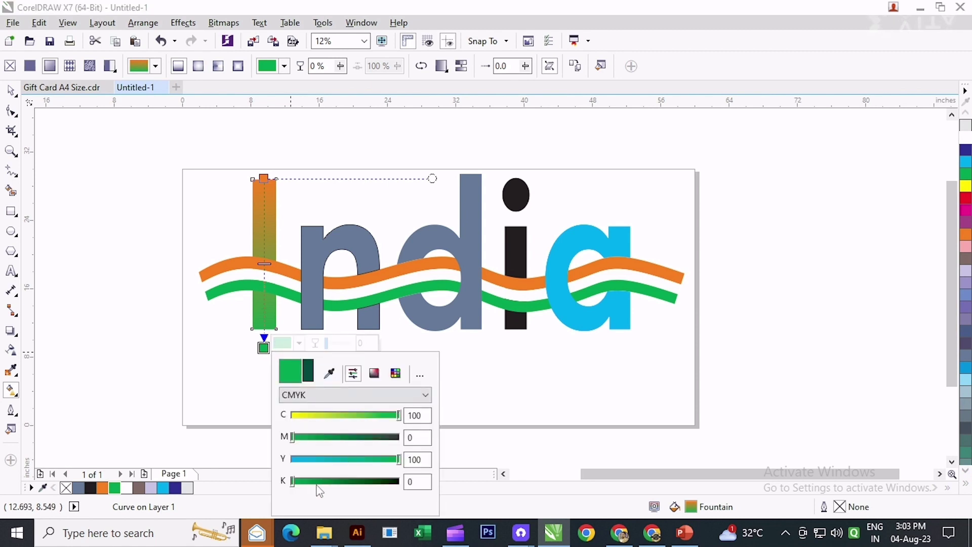
{"action": "left_click_drag", "start_coordinate": [310, 484], "coordinate": [358, 481]}
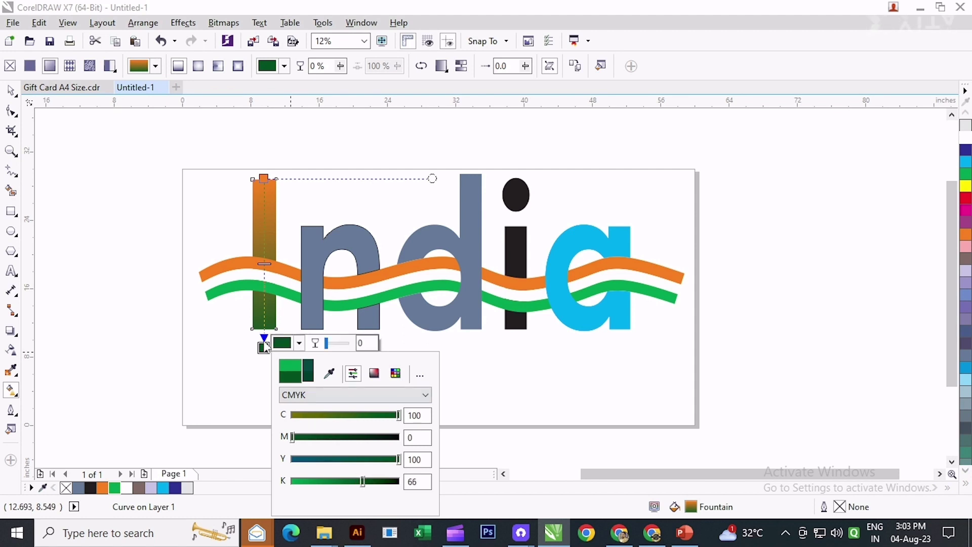
{"action": "left_click_drag", "start_coordinate": [310, 436], "coordinate": [353, 441]}
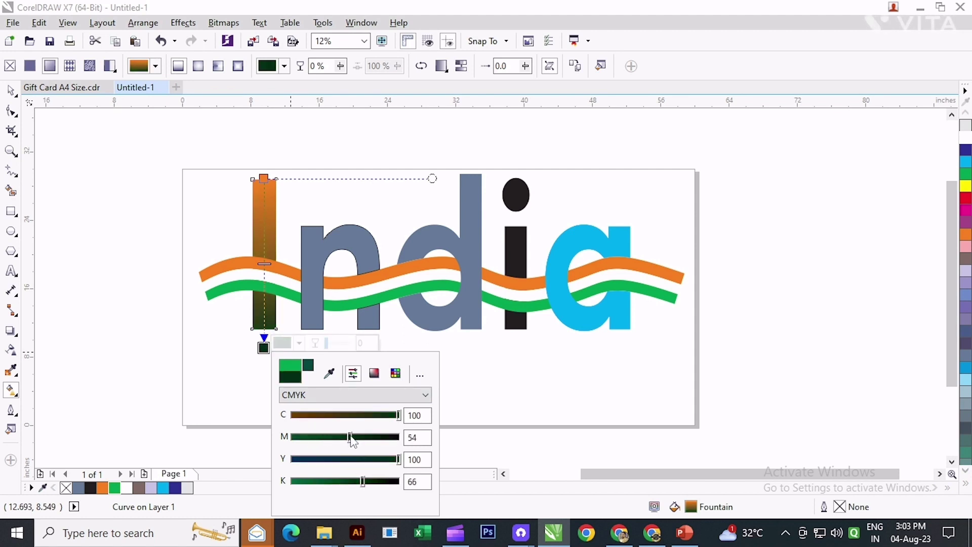
{"action": "left_click_drag", "start_coordinate": [364, 487], "coordinate": [344, 487]}
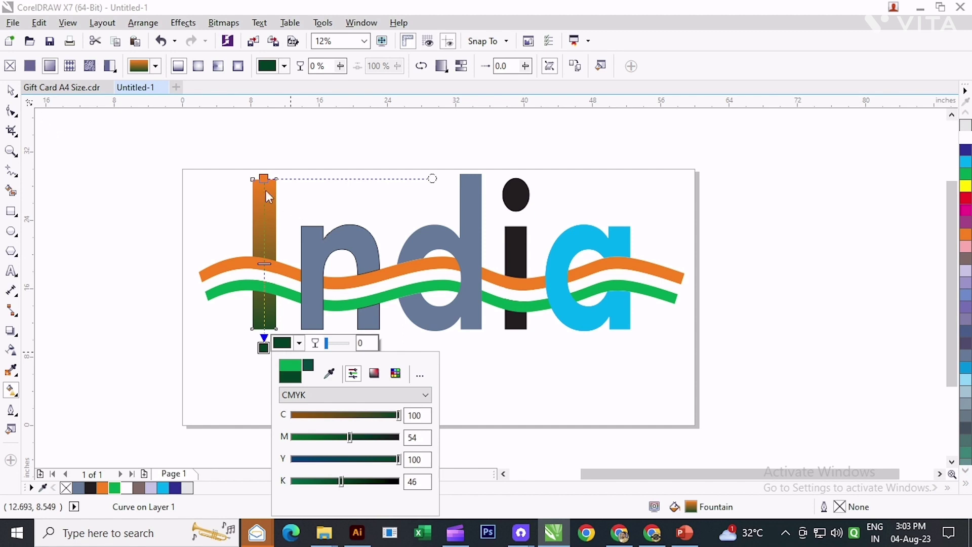
Move both ends of the I's fountain fill closer together so the colours blend around the wavy band, and deselect the letter.
{"action": "left_click_drag", "start_coordinate": [264, 179], "coordinate": [264, 218]}
{"action": "left_click_drag", "start_coordinate": [263, 348], "coordinate": [263, 318]}
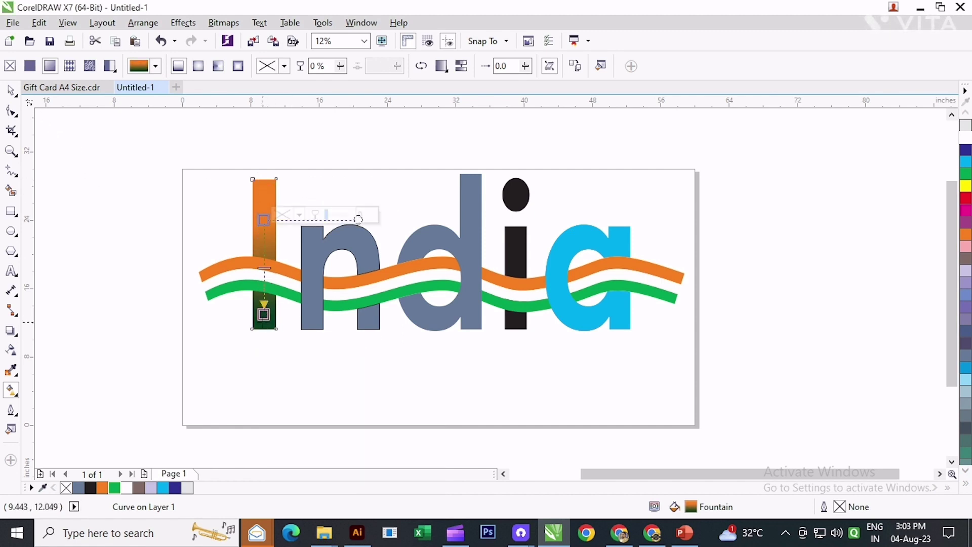
{"action": "left_click_drag", "start_coordinate": [264, 219], "coordinate": [264, 238]}
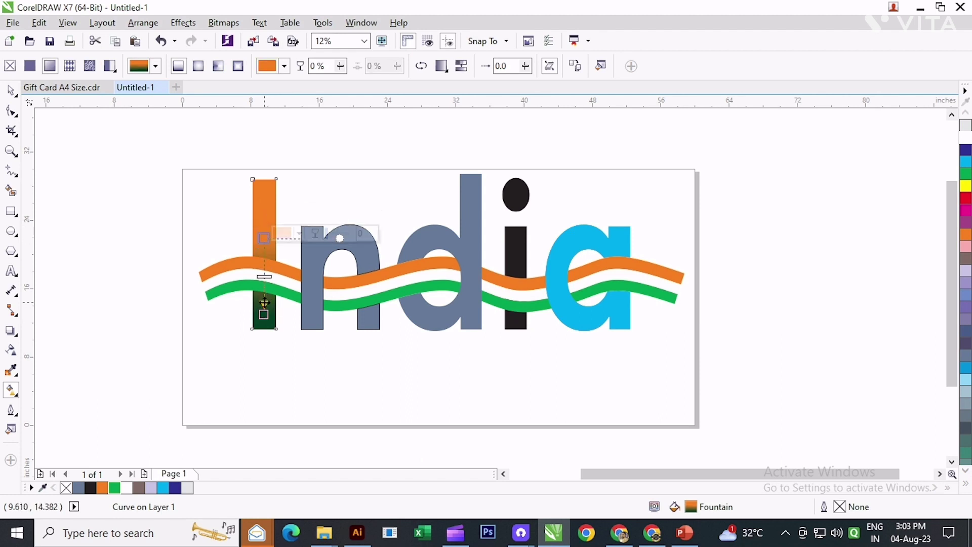
{"action": "scroll", "coordinate": [264, 302], "scroll_direction": "up", "scroll_amount": 2}
{"action": "left_click_drag", "start_coordinate": [264, 326], "coordinate": [264, 302]}
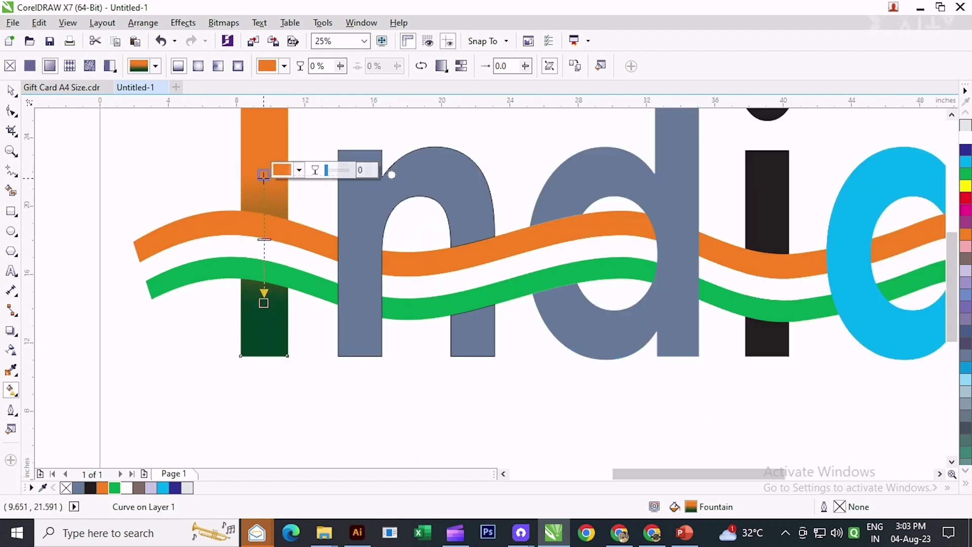
{"action": "left_click_drag", "start_coordinate": [264, 175], "coordinate": [263, 186]}
{"action": "scroll", "coordinate": [272, 220], "scroll_direction": "down", "scroll_amount": 2}
{"action": "key", "text": "space"}
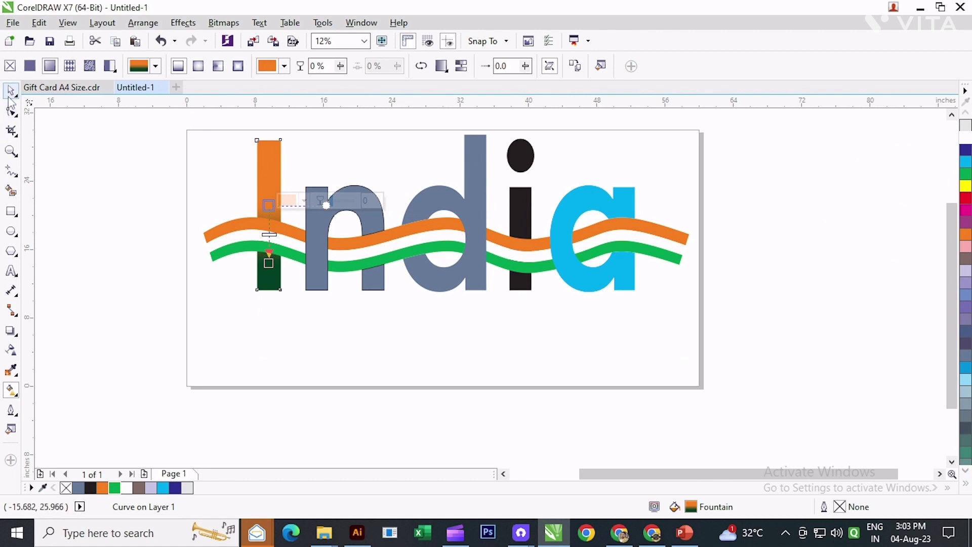
{"action": "left_click", "coordinate": [107, 250]}
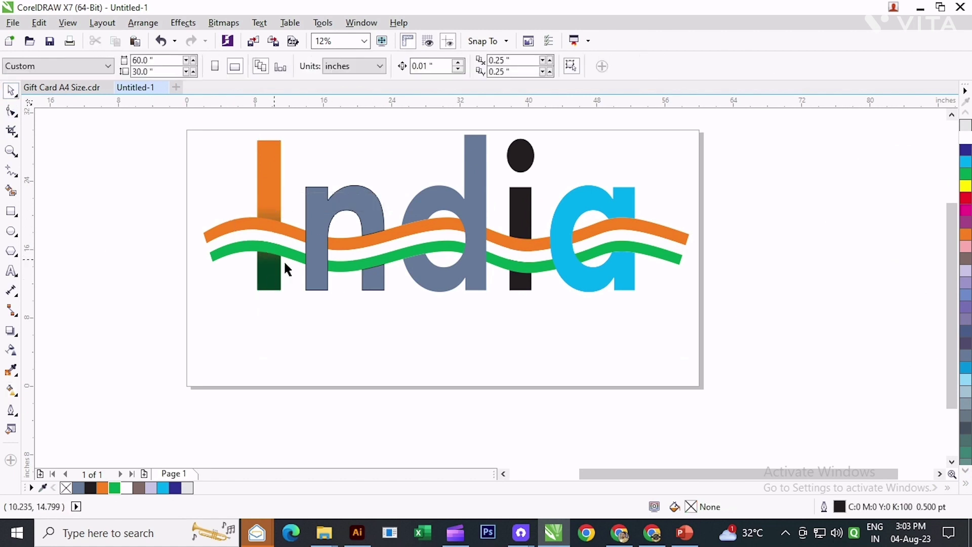
Apply a vertical fountain fill from top to bottom on the n, with orange as its end colour.
{"action": "left_click", "coordinate": [318, 234]}
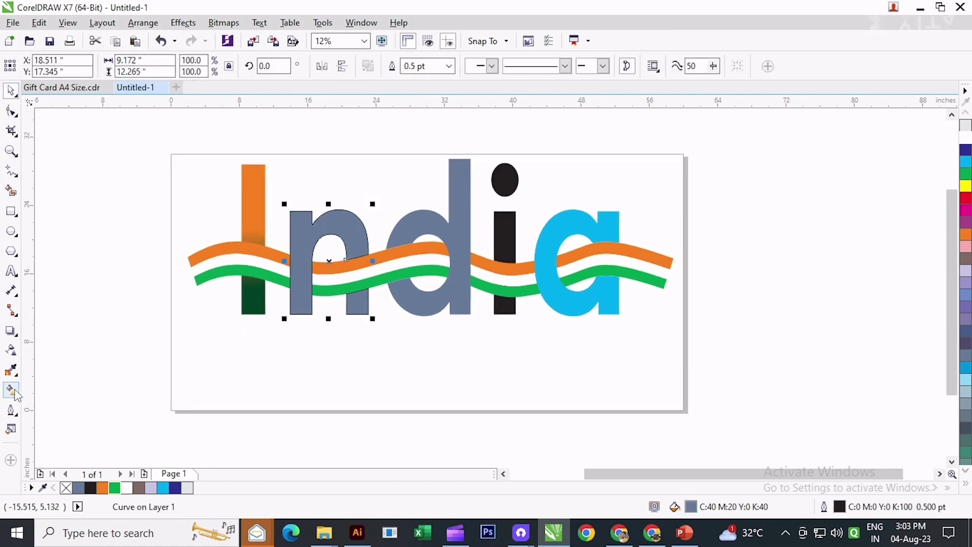
{"action": "left_click", "coordinate": [11, 390]}
{"action": "left_click_drag", "start_coordinate": [323, 212], "coordinate": [323, 304]}
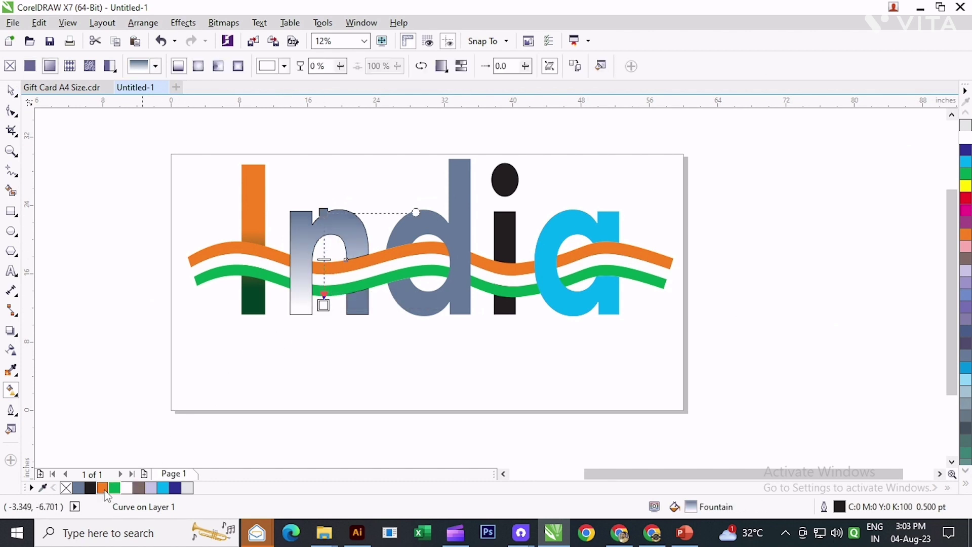
{"action": "left_click", "coordinate": [102, 488]}
Sample the dark green at the foot of the I and fill the n's main piece with it.
{"action": "left_click", "coordinate": [10, 373]}
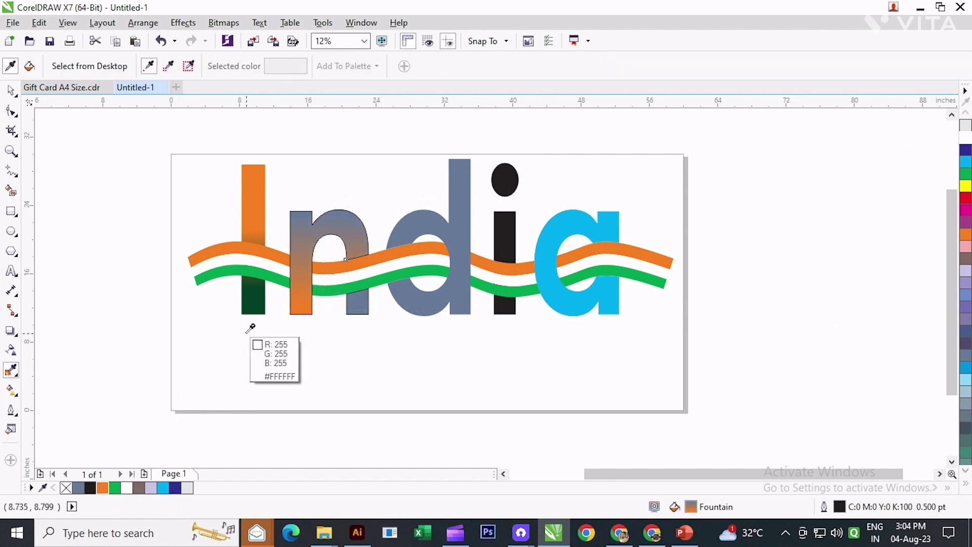
{"action": "left_click", "coordinate": [262, 306]}
{"action": "left_click", "coordinate": [295, 303]}
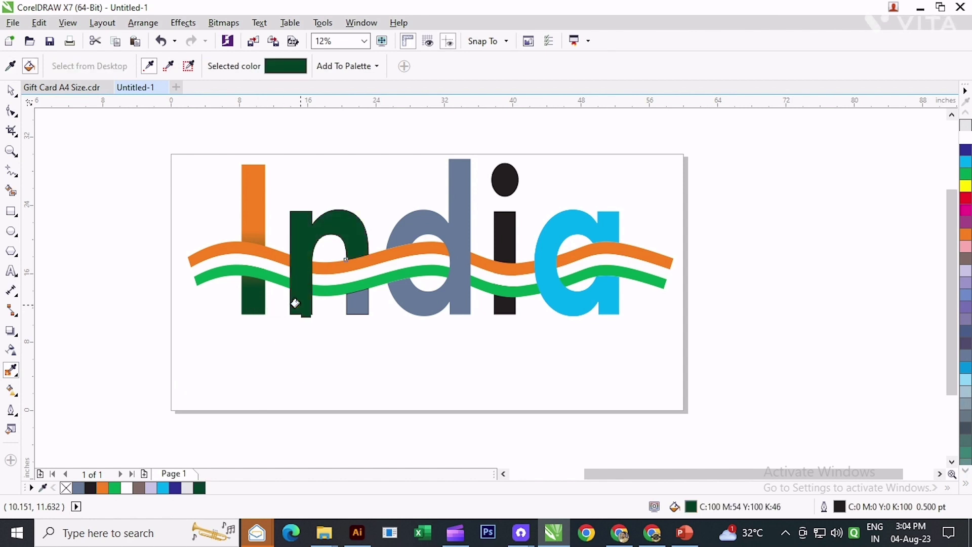
Apply a vertical fountain fill to the n's main piece, with orange as start colour and the sampled dark green as end colour.
{"action": "left_click", "coordinate": [12, 390]}
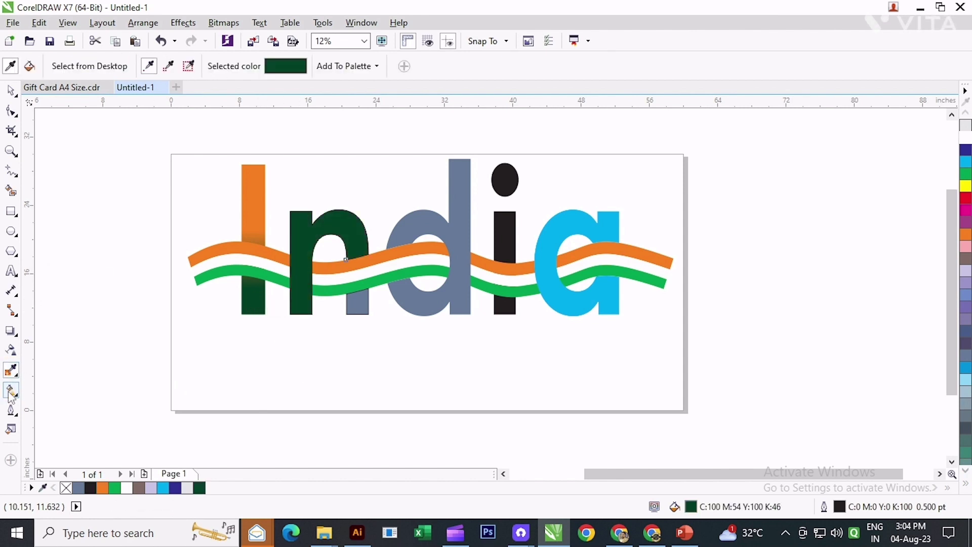
{"action": "left_click", "coordinate": [254, 229]}
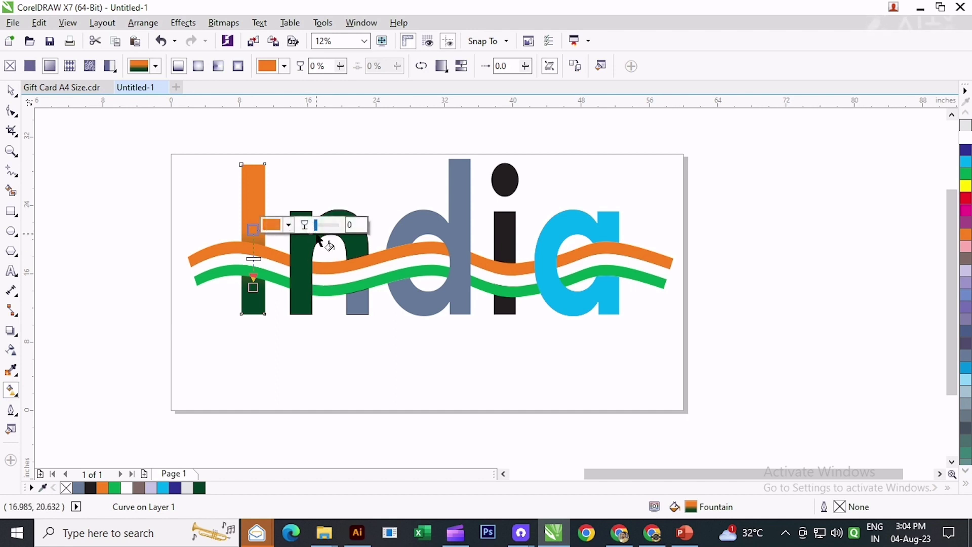
{"action": "left_click", "coordinate": [303, 261]}
{"action": "left_click_drag", "start_coordinate": [312, 224], "coordinate": [311, 300]}
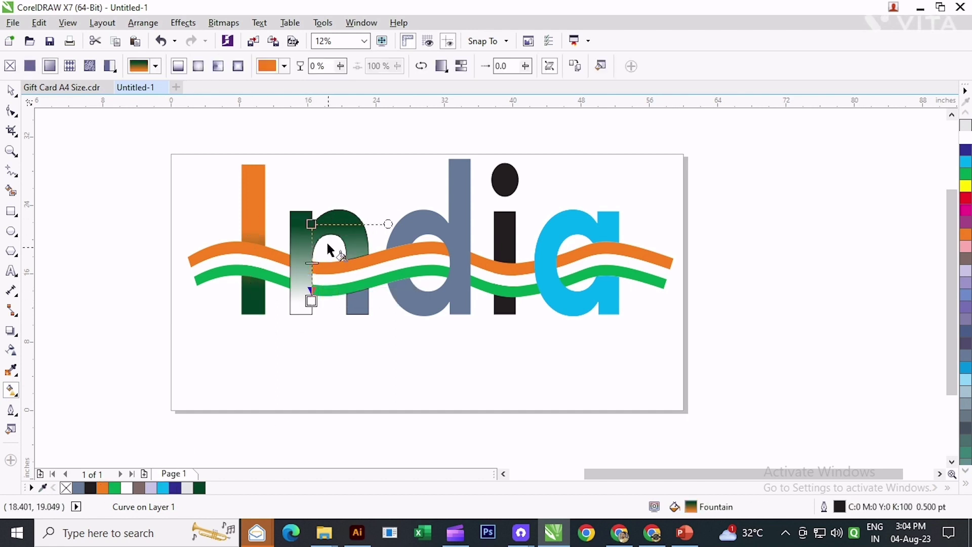
{"action": "left_click", "coordinate": [311, 224]}
{"action": "left_click", "coordinate": [102, 488]}
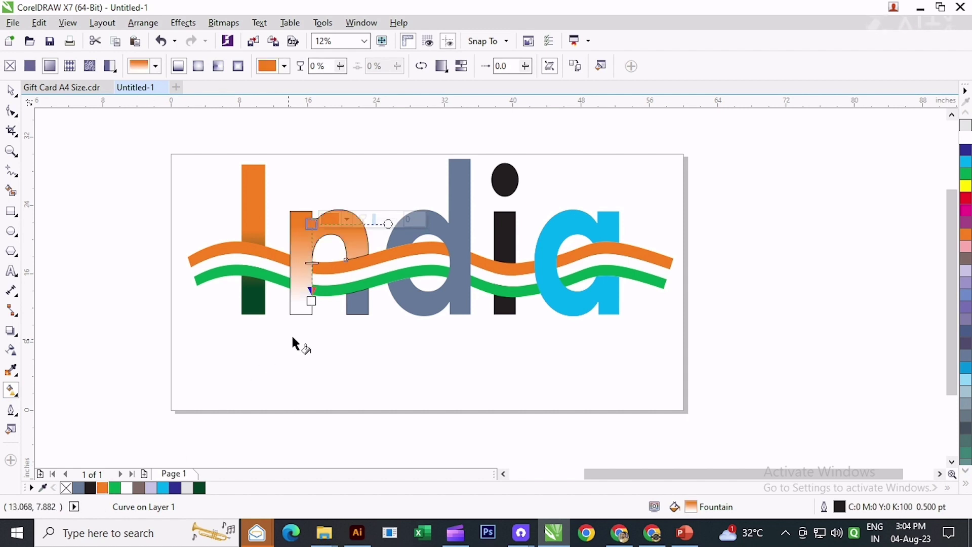
{"action": "left_click", "coordinate": [312, 301]}
{"action": "left_click", "coordinate": [199, 488]}
Shorten the n's fountain fill around the wavy band, shift it across to the inner edge of the right leg, and deselect.
{"action": "scroll", "coordinate": [312, 263], "scroll_direction": "up", "scroll_amount": 2}
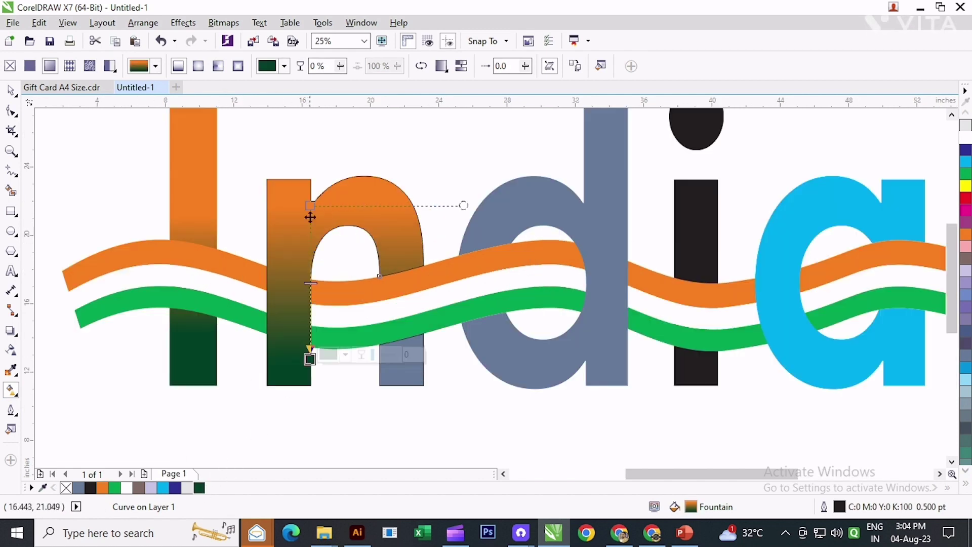
{"action": "left_click_drag", "start_coordinate": [310, 359], "coordinate": [309, 336]}
{"action": "left_click_drag", "start_coordinate": [310, 246], "coordinate": [313, 261]}
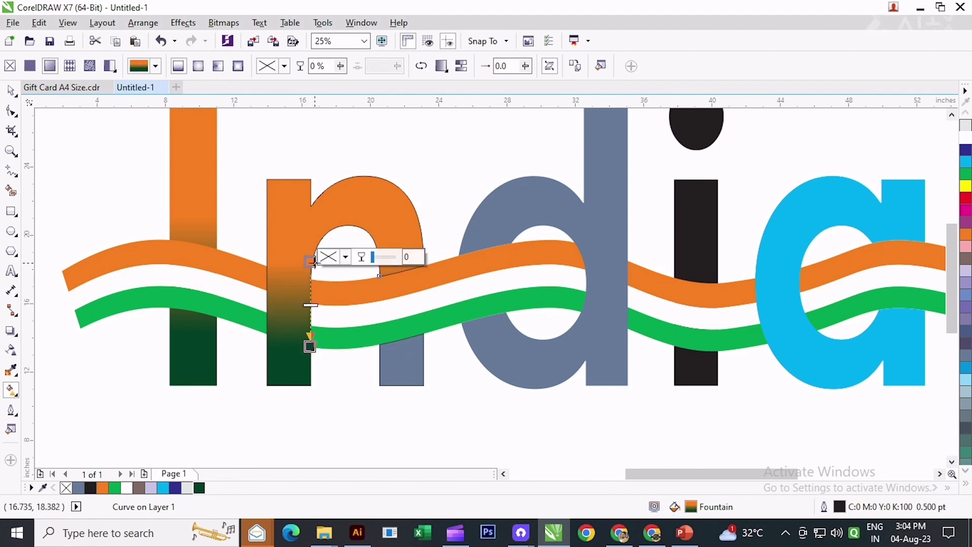
{"action": "left_click_drag", "start_coordinate": [315, 296], "coordinate": [386, 287]}
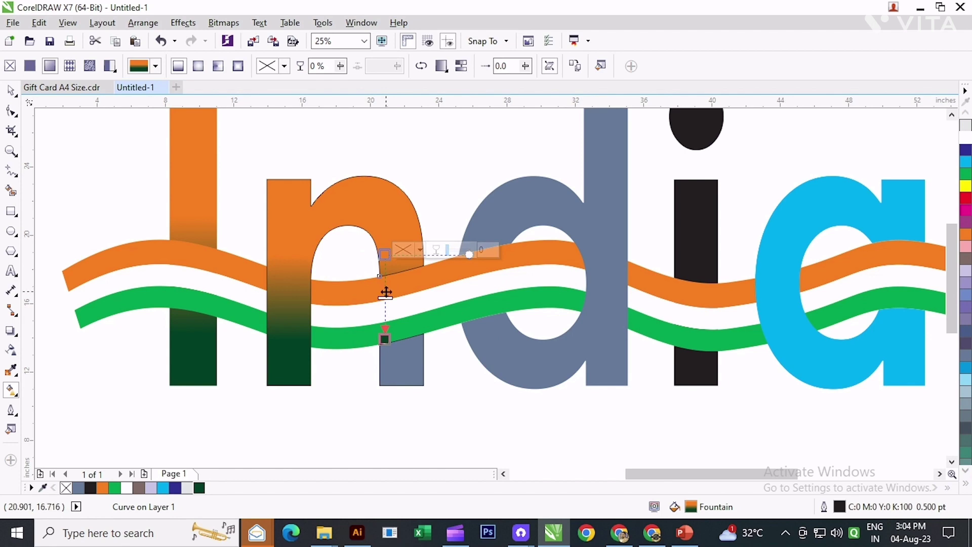
{"action": "left_click", "coordinate": [11, 91]}
{"action": "scroll", "coordinate": [178, 226], "scroll_direction": "down", "scroll_amount": 2}
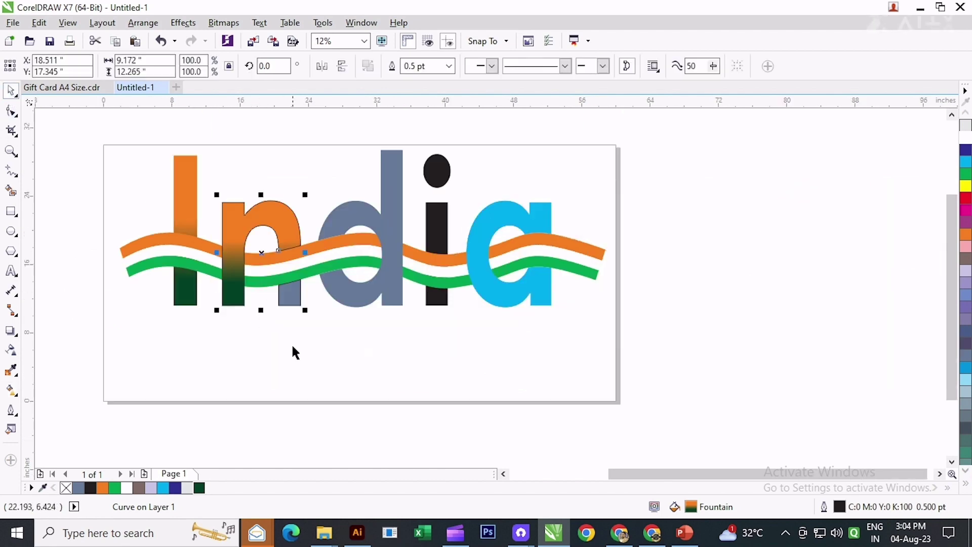
{"action": "left_click", "coordinate": [294, 347]}
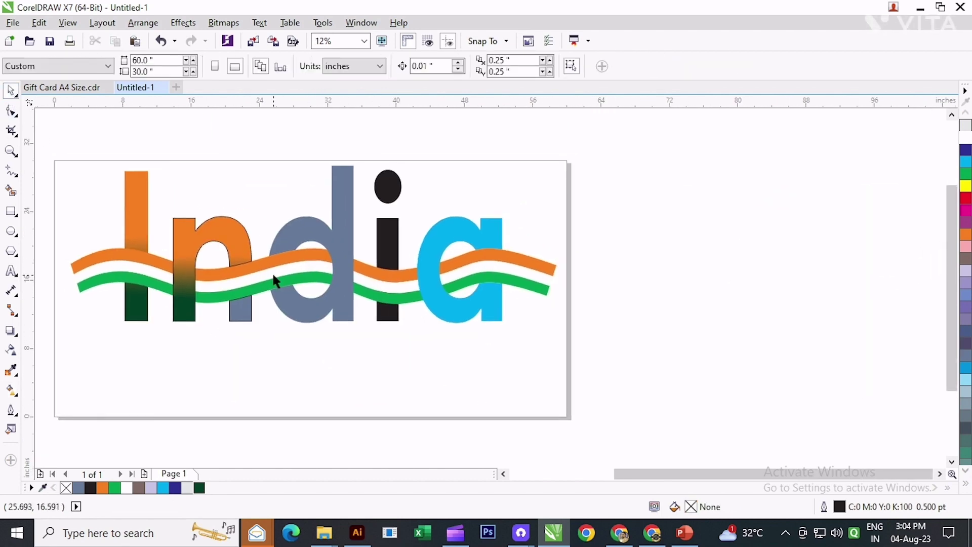
Fill the separate lower piece of the n's right leg with the sampled dark green and deselect it.
{"action": "scroll", "coordinate": [303, 276], "scroll_direction": "up", "scroll_amount": 2}
{"action": "scroll", "coordinate": [296, 307], "scroll_direction": "down", "scroll_amount": 2}
{"action": "left_click", "coordinate": [233, 317]}
{"action": "scroll", "coordinate": [231, 314], "scroll_direction": "up", "scroll_amount": 2}
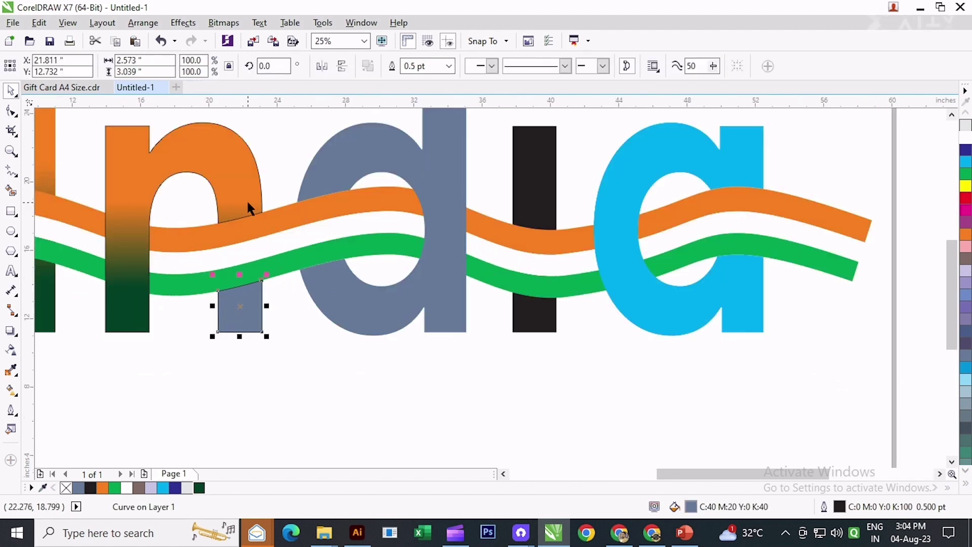
{"action": "left_click", "coordinate": [199, 488]}
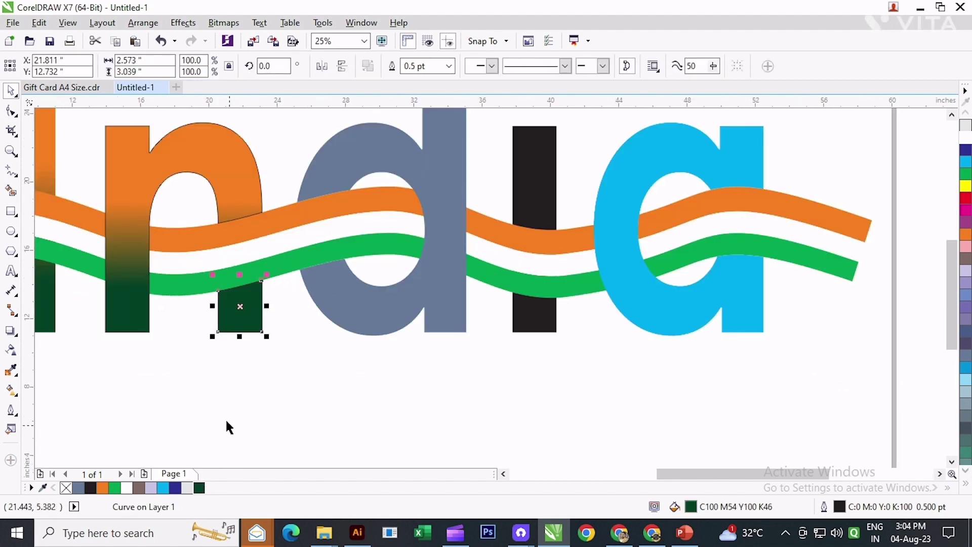
{"action": "left_click", "coordinate": [278, 339]}
{"action": "scroll", "coordinate": [275, 337], "scroll_direction": "down", "scroll_amount": 2}
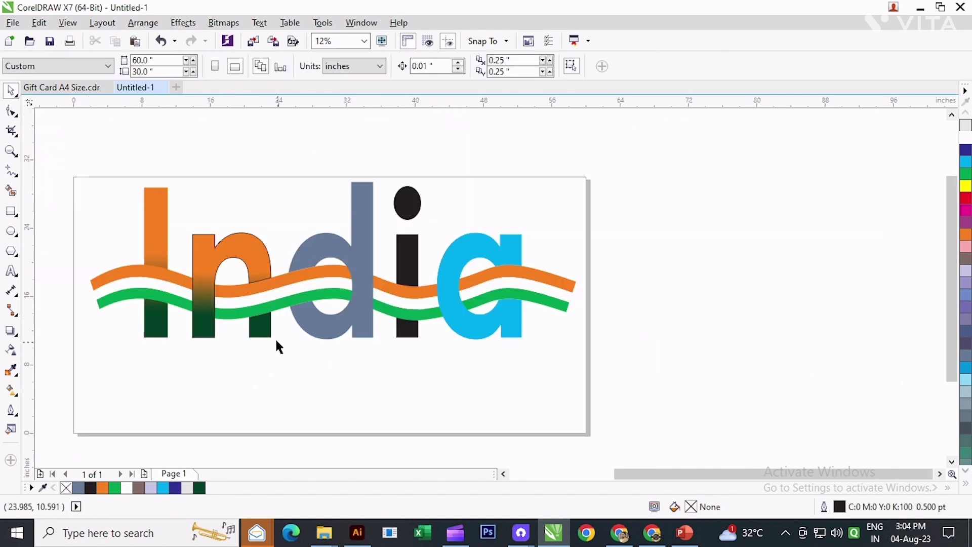
Apply a vertical fountain fill to the d, with orange as start colour and dark green as end colour.
{"action": "left_click", "coordinate": [342, 283]}
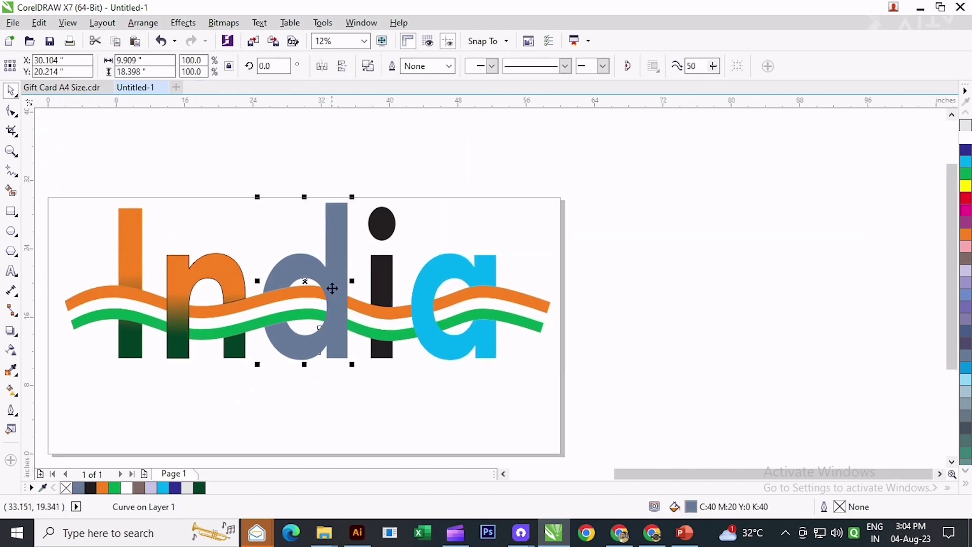
{"action": "left_click", "coordinate": [10, 391]}
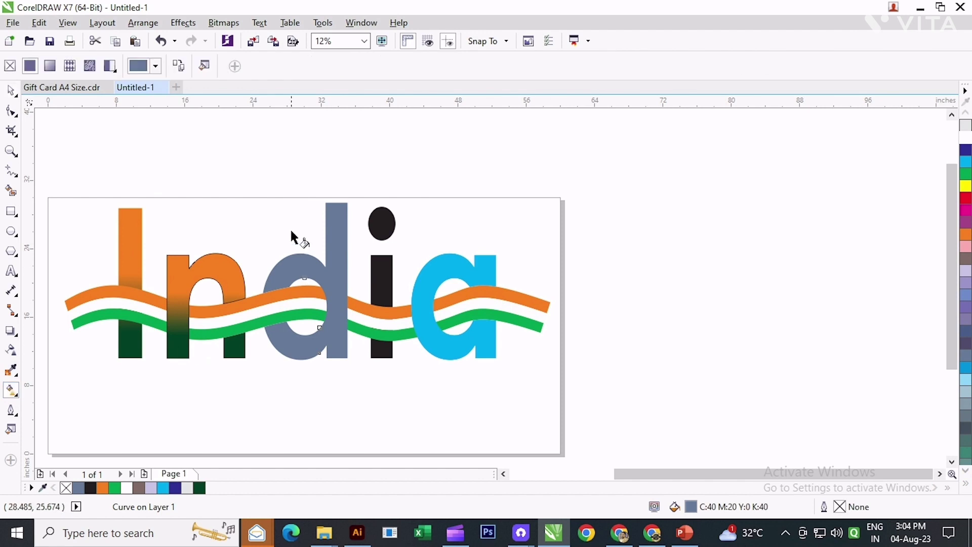
{"action": "left_click_drag", "start_coordinate": [336, 203], "coordinate": [335, 349]}
{"action": "scroll", "coordinate": [336, 349], "scroll_direction": "up", "scroll_amount": 2}
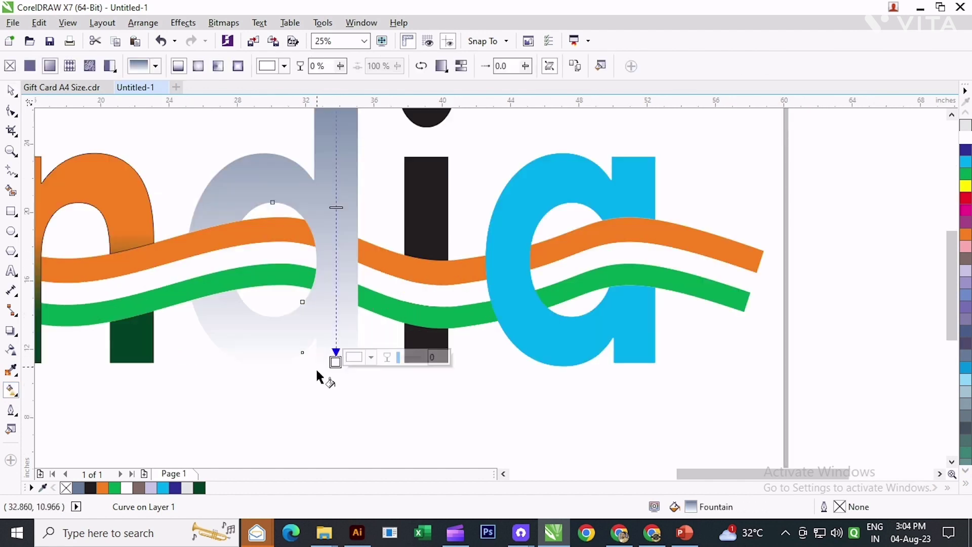
{"action": "left_click", "coordinate": [199, 488]}
{"action": "scroll", "coordinate": [273, 393], "scroll_direction": "down", "scroll_amount": 2}
{"action": "left_click", "coordinate": [325, 177]}
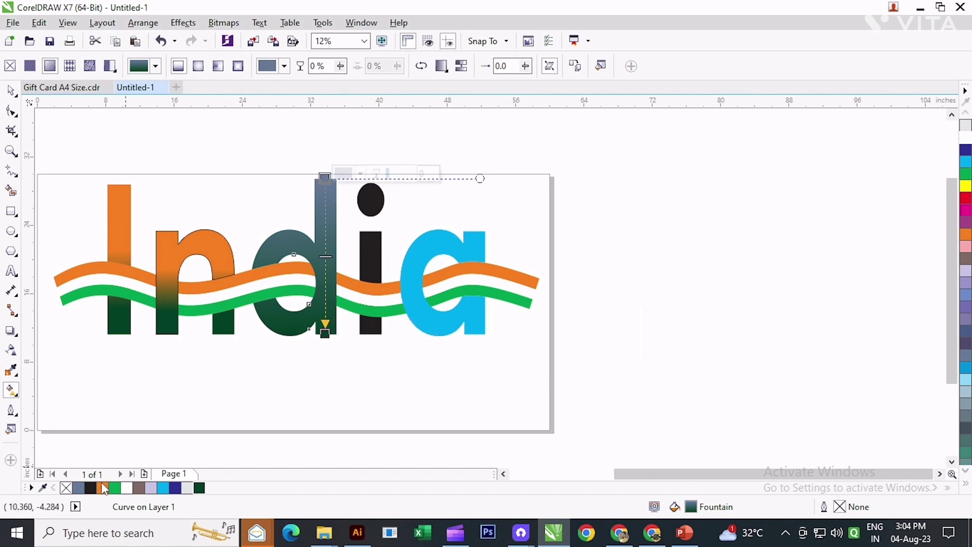
{"action": "left_click", "coordinate": [102, 488]}
Shorten the d's fountain fill so its colour transition sits around the wavy band, and deselect the letter.
{"action": "scroll", "coordinate": [321, 192], "scroll_direction": "up", "scroll_amount": 2}
{"action": "left_click_drag", "start_coordinate": [342, 149], "coordinate": [343, 290]}
{"action": "scroll", "coordinate": [331, 372], "scroll_direction": "down", "scroll_amount": 2}
{"action": "left_click_drag", "start_coordinate": [337, 434], "coordinate": [337, 401]}
{"action": "scroll", "coordinate": [337, 402], "scroll_direction": "up", "scroll_amount": 2}
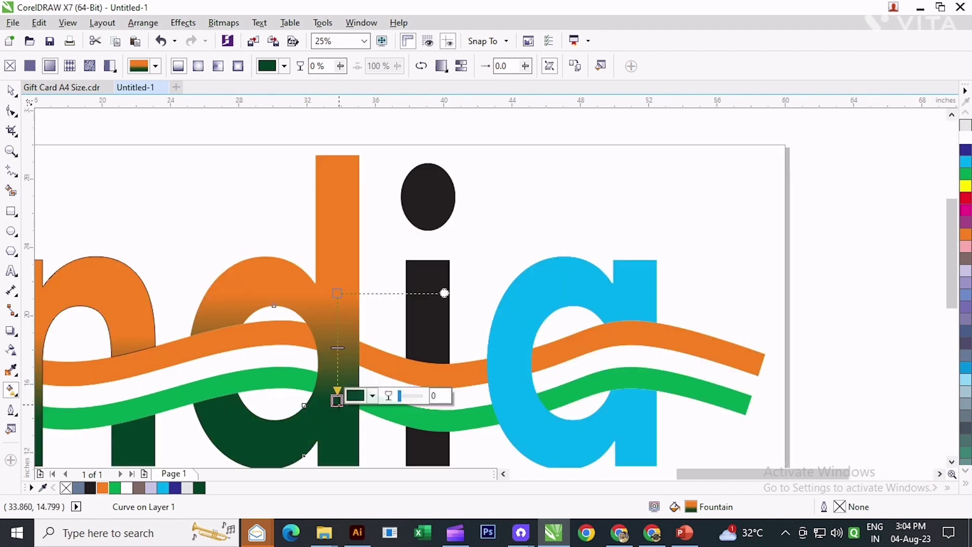
{"action": "left_click_drag", "start_coordinate": [336, 293], "coordinate": [337, 301]}
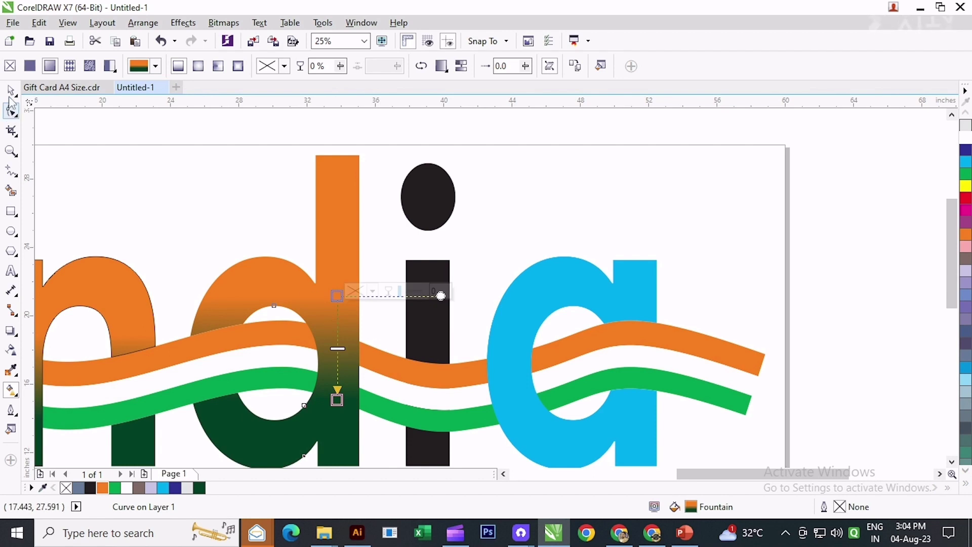
{"action": "key", "text": "space"}
{"action": "scroll", "coordinate": [208, 212], "scroll_direction": "down", "scroll_amount": 1}
{"action": "scroll", "coordinate": [278, 400], "scroll_direction": "left", "scroll_amount": 1}
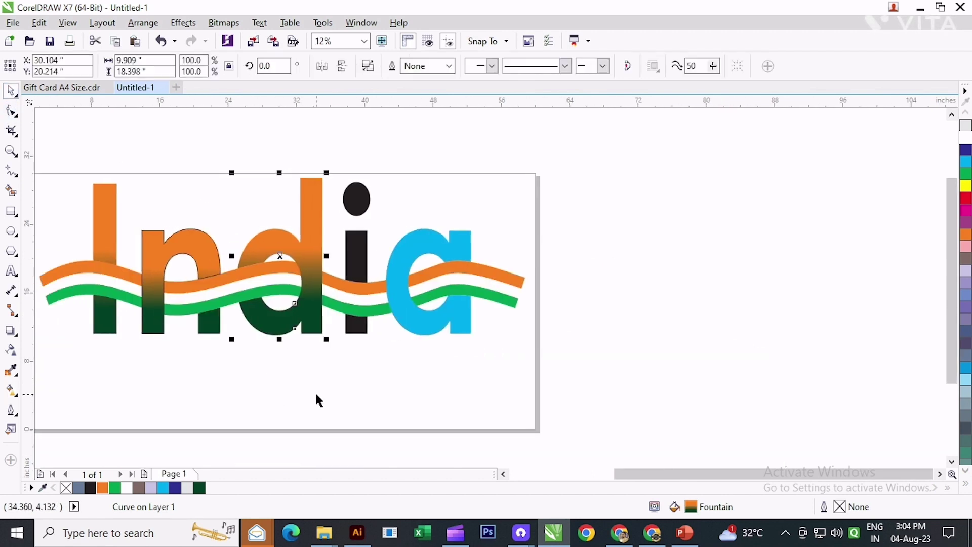
{"action": "left_click", "coordinate": [351, 381]}
Apply a vertical fountain fill to the second i and its dot, from orange at the top to dark green at the foot.
{"action": "scroll", "coordinate": [365, 378], "scroll_direction": "left", "scroll_amount": 1}
{"action": "left_click", "coordinate": [399, 273]}
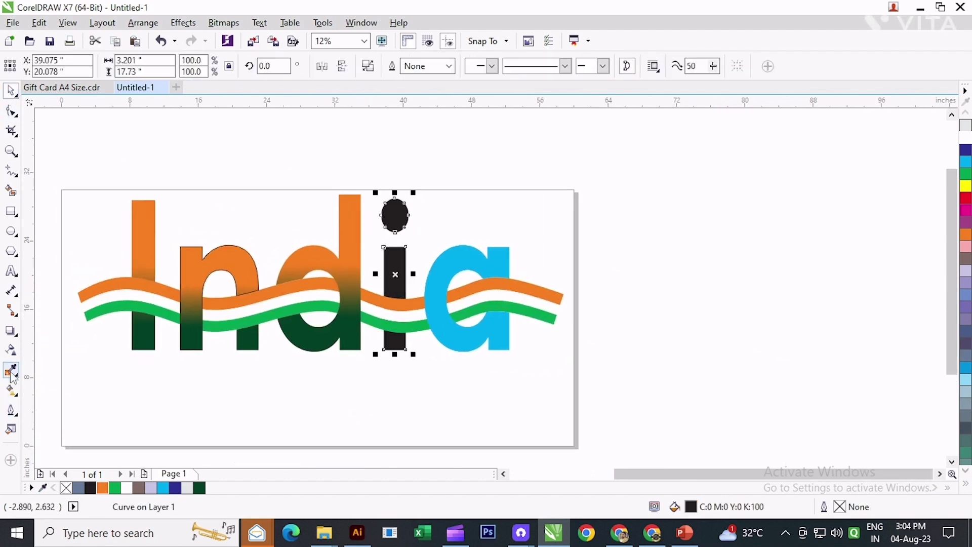
{"action": "left_click", "coordinate": [11, 390]}
{"action": "left_click_drag", "start_coordinate": [395, 198], "coordinate": [395, 342]}
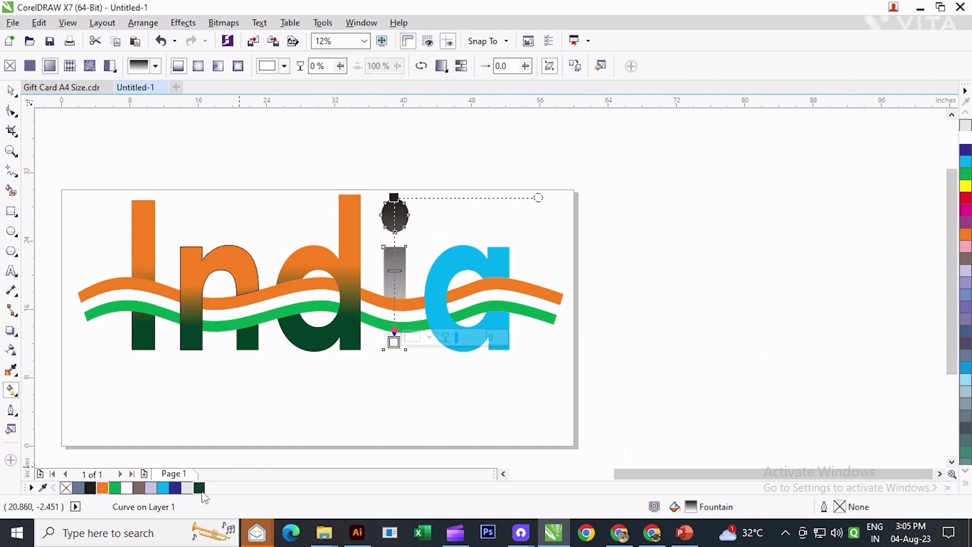
{"action": "left_click", "coordinate": [199, 487]}
{"action": "left_click", "coordinate": [395, 198]}
{"action": "left_click", "coordinate": [102, 487]}
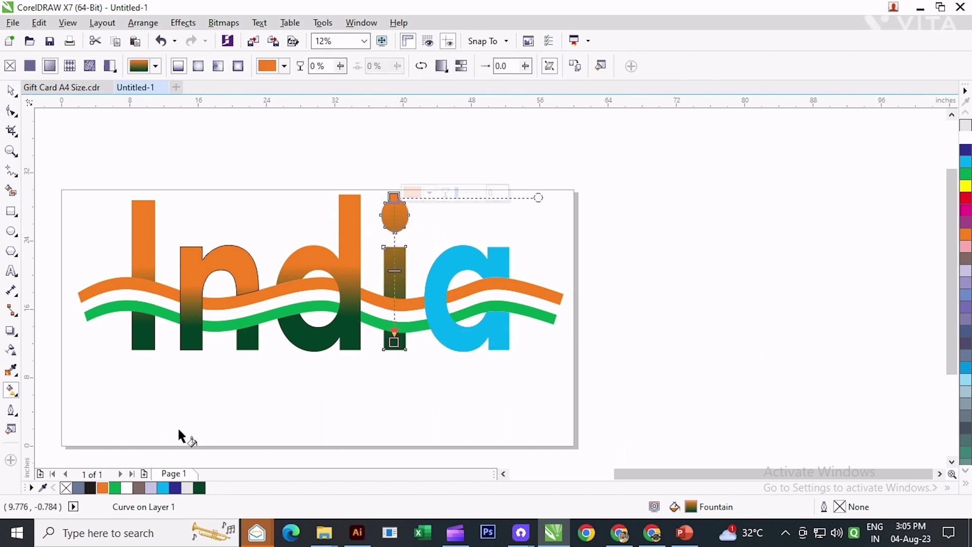
Shorten the dotted i's fountain fill so it changes colour behind the wavy band, and deselect the letter.
{"action": "scroll", "coordinate": [385, 217], "scroll_direction": "up", "scroll_amount": 1}
{"action": "left_click_drag", "start_coordinate": [418, 169], "coordinate": [418, 314]}
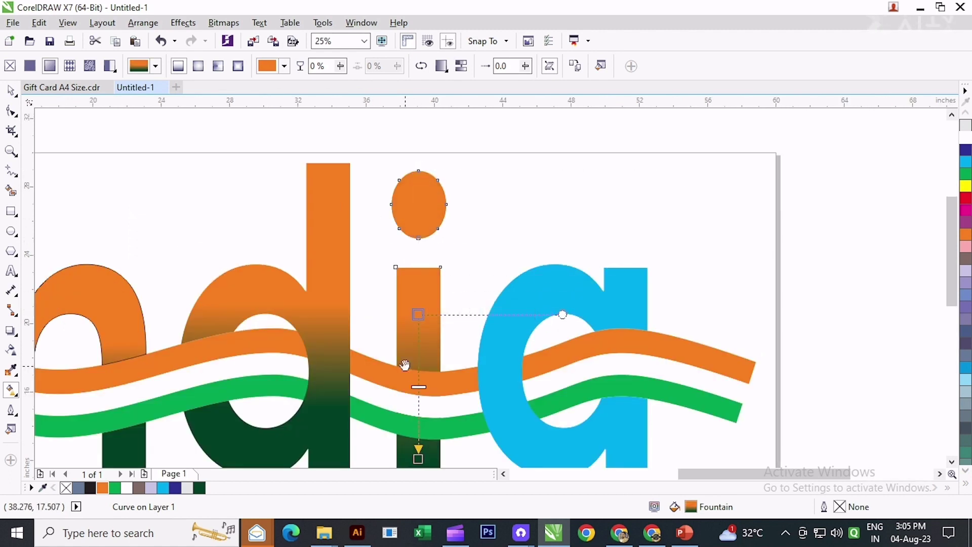
{"action": "scroll", "coordinate": [419, 314], "scroll_direction": "down", "scroll_amount": 1}
{"action": "left_click_drag", "start_coordinate": [413, 403], "coordinate": [414, 393]}
{"action": "left_click", "coordinate": [414, 258]}
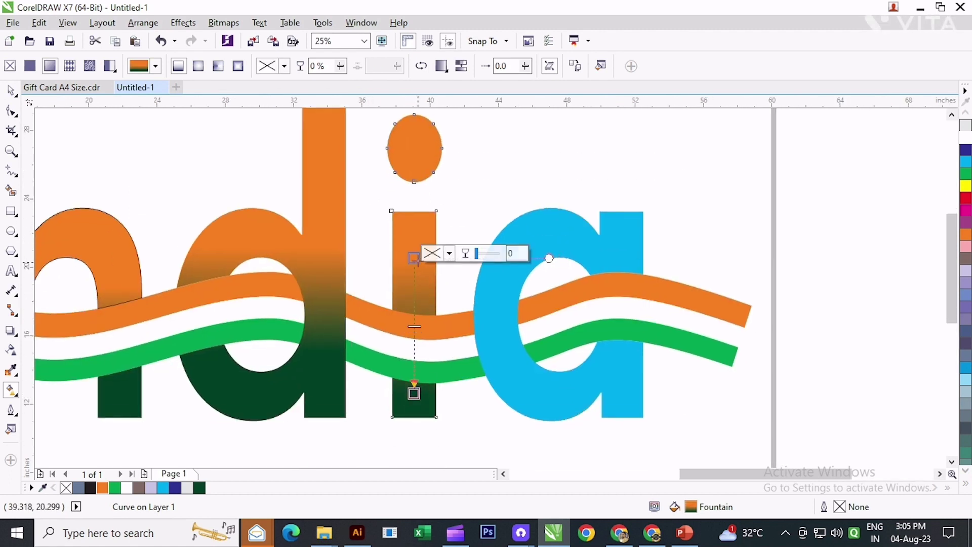
{"action": "left_click_drag", "start_coordinate": [414, 259], "coordinate": [510, 296]}
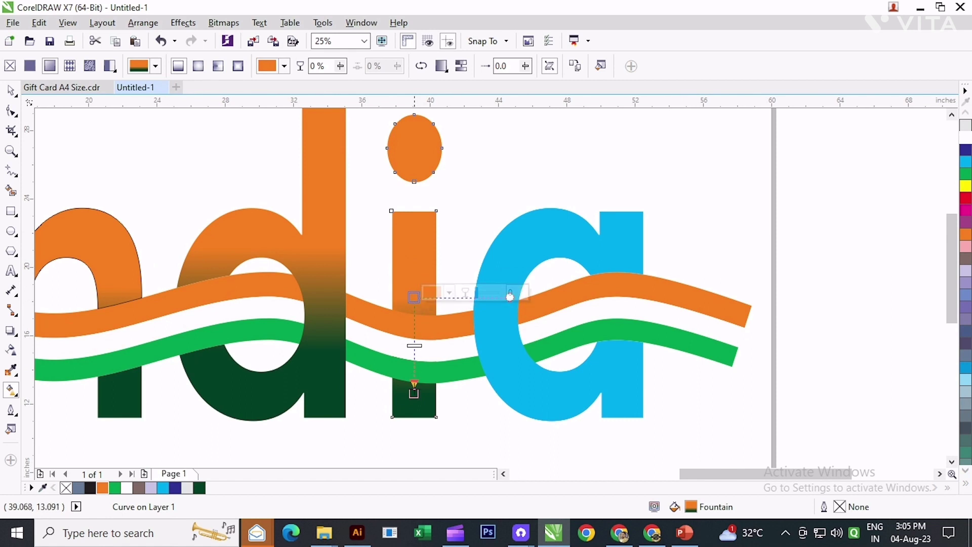
{"action": "key", "text": "space"}
{"action": "scroll", "coordinate": [230, 285], "scroll_direction": "down", "scroll_amount": 2}
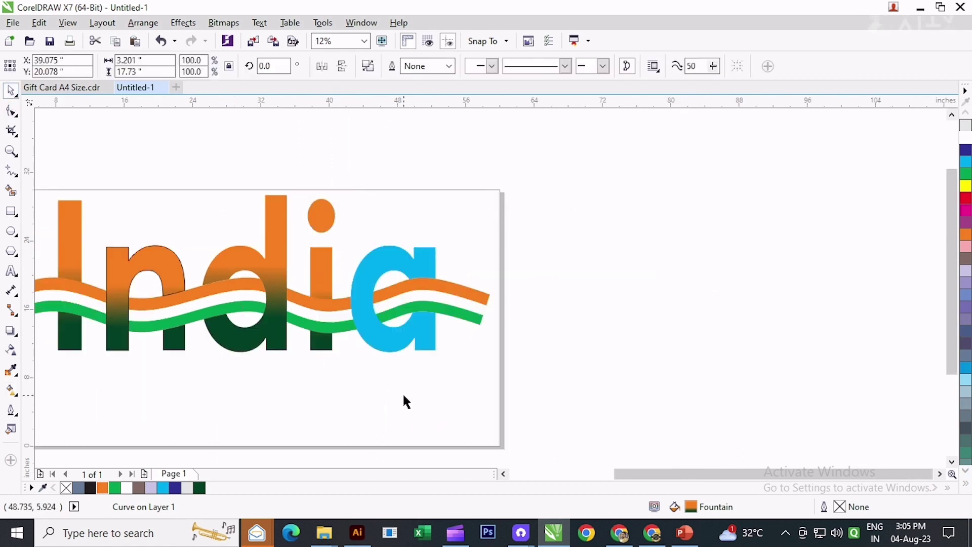
{"action": "left_click", "coordinate": [404, 399]}
Apply a vertical fountain fill to the letter a, with orange as start colour and dark green as end colour.
{"action": "left_click", "coordinate": [403, 258]}
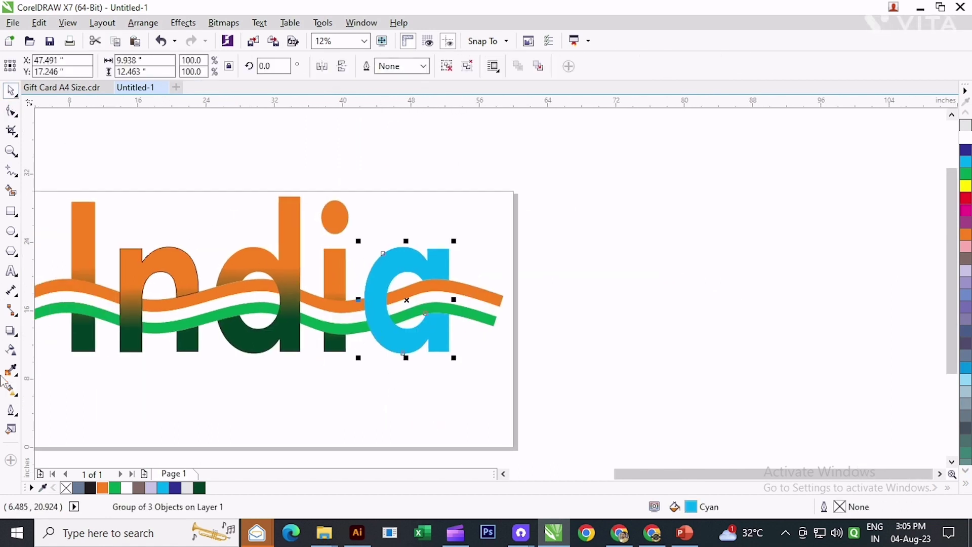
{"action": "left_click", "coordinate": [11, 390]}
{"action": "left_click_drag", "start_coordinate": [403, 248], "coordinate": [403, 353]}
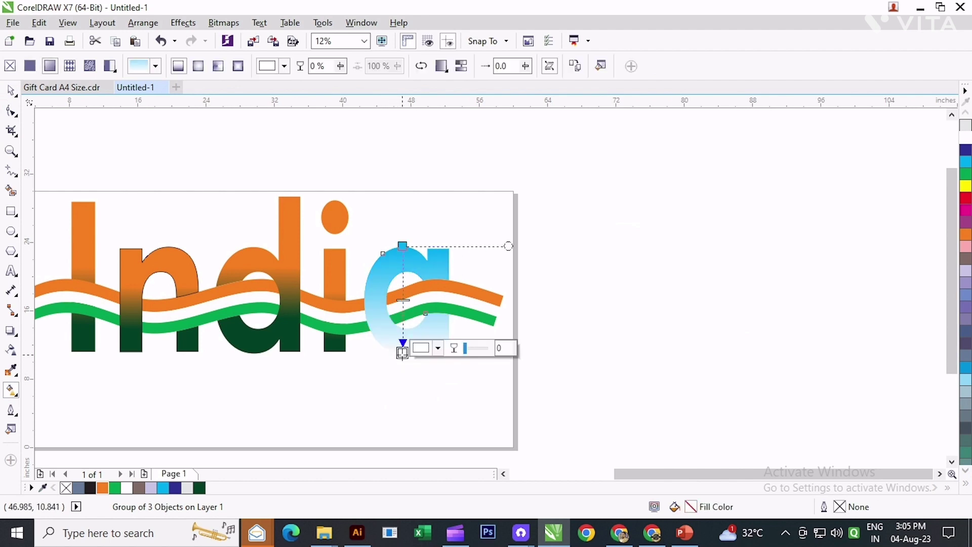
{"action": "left_click", "coordinate": [201, 490]}
{"action": "left_click", "coordinate": [403, 246]}
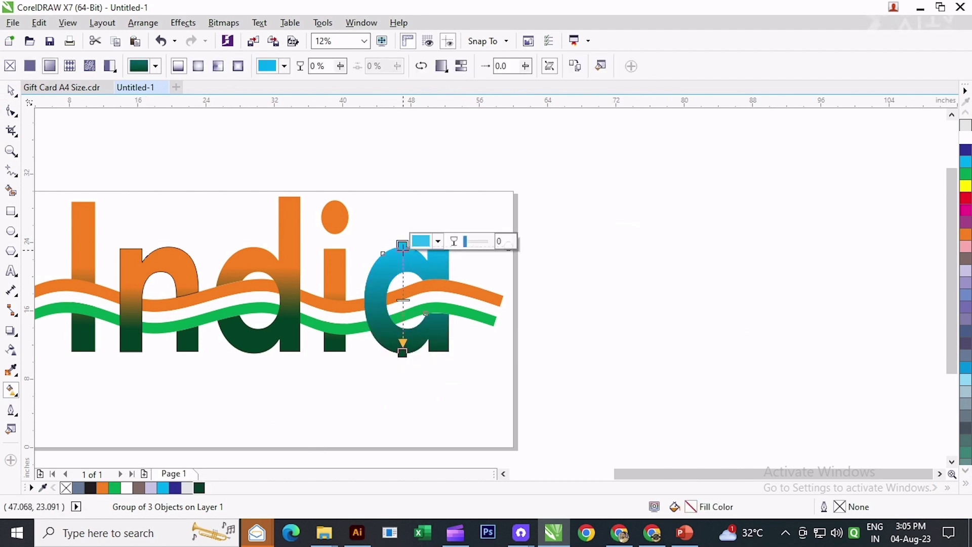
{"action": "left_click", "coordinate": [103, 488]}
Shorten the a's fountain fill to span roughly the height of its inner opening, and deselect the letter.
{"action": "scroll", "coordinate": [426, 378], "scroll_direction": "up", "scroll_amount": 1}
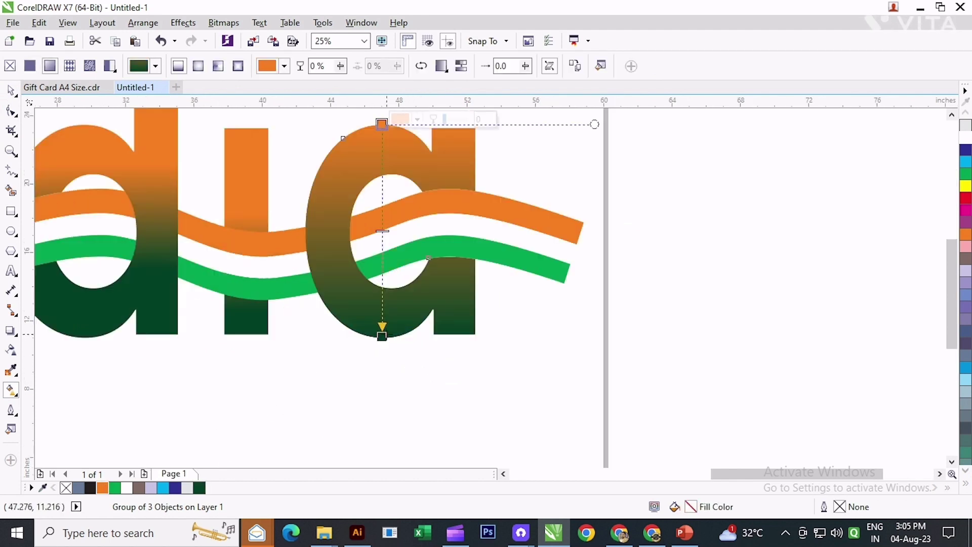
{"action": "left_click_drag", "start_coordinate": [382, 328], "coordinate": [382, 297]}
{"action": "left_click_drag", "start_coordinate": [382, 124], "coordinate": [382, 175]}
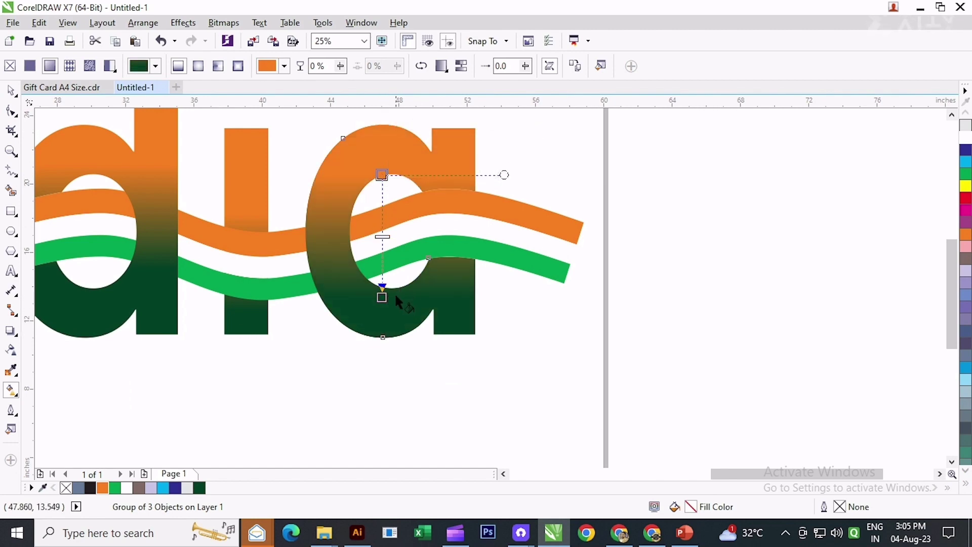
{"action": "left_click", "coordinate": [12, 88]}
{"action": "scroll", "coordinate": [496, 334], "scroll_direction": "down", "scroll_amount": 1}
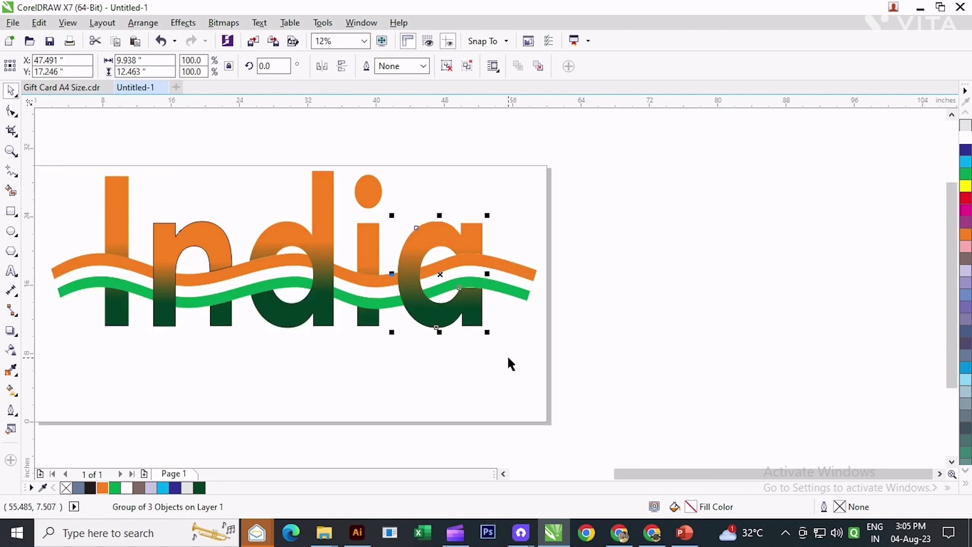
{"action": "left_click", "coordinate": [612, 384]}
Select all the lettering and band objects and remove their outlines.
{"action": "left_click_drag", "start_coordinate": [108, 158], "coordinate": [671, 403]}
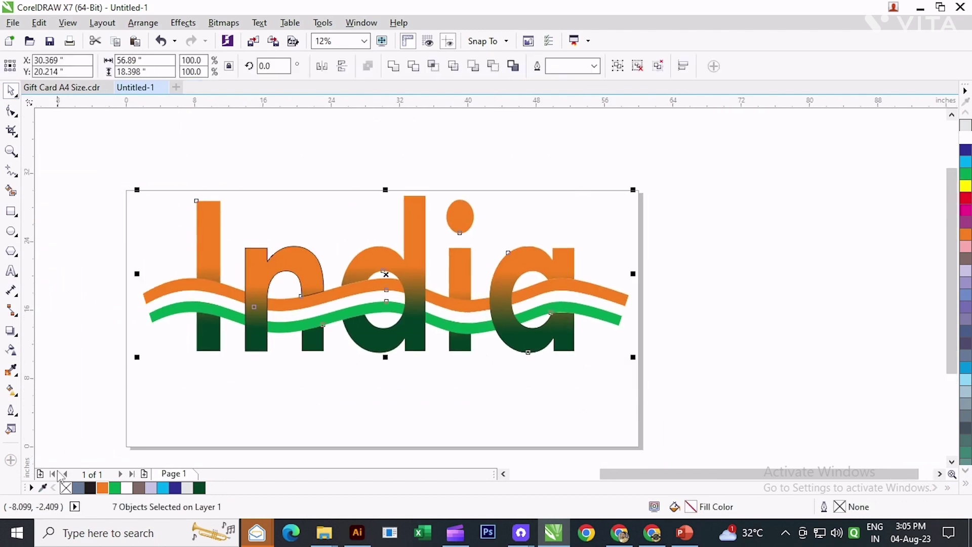
{"action": "left_click", "coordinate": [113, 378]}
{"action": "scroll", "coordinate": [348, 288], "scroll_direction": "down", "scroll_amount": 1}
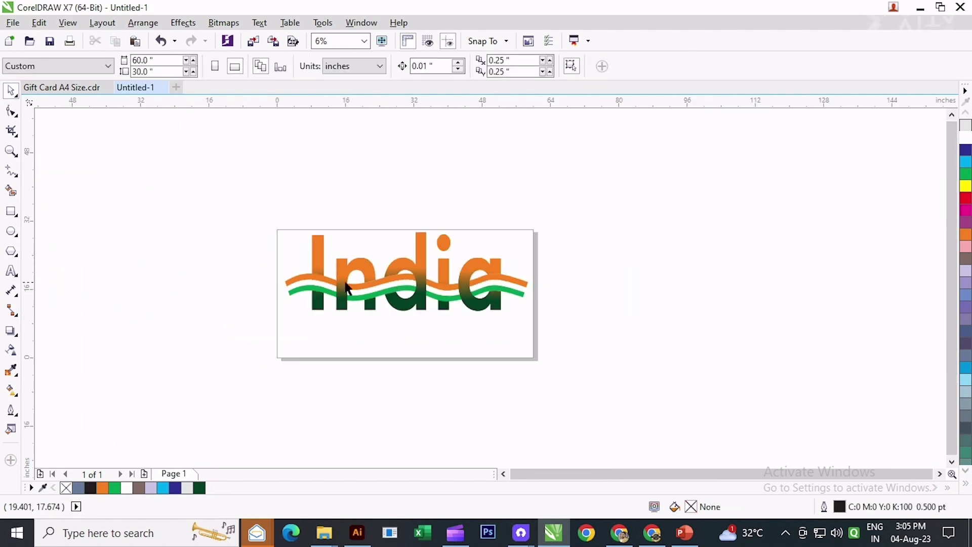
{"action": "scroll", "coordinate": [368, 274], "scroll_direction": "up", "scroll_amount": 1}
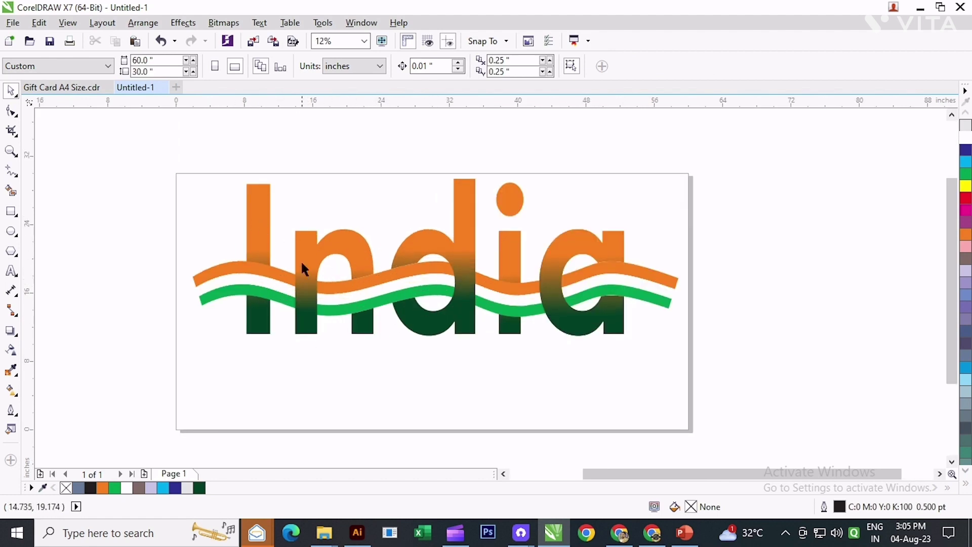
Group all the lettering and band objects, move the group down towards the page's vertical middle, and deselect it.
{"action": "left_click_drag", "start_coordinate": [151, 141], "coordinate": [290, 220]}
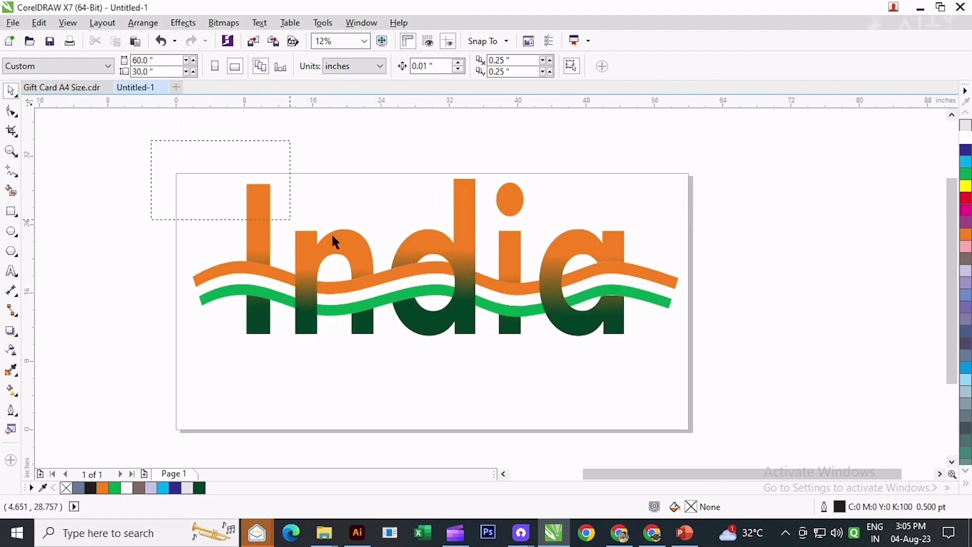
{"action": "key", "text": "ctrl+a"}
{"action": "left_click", "coordinate": [619, 66]}
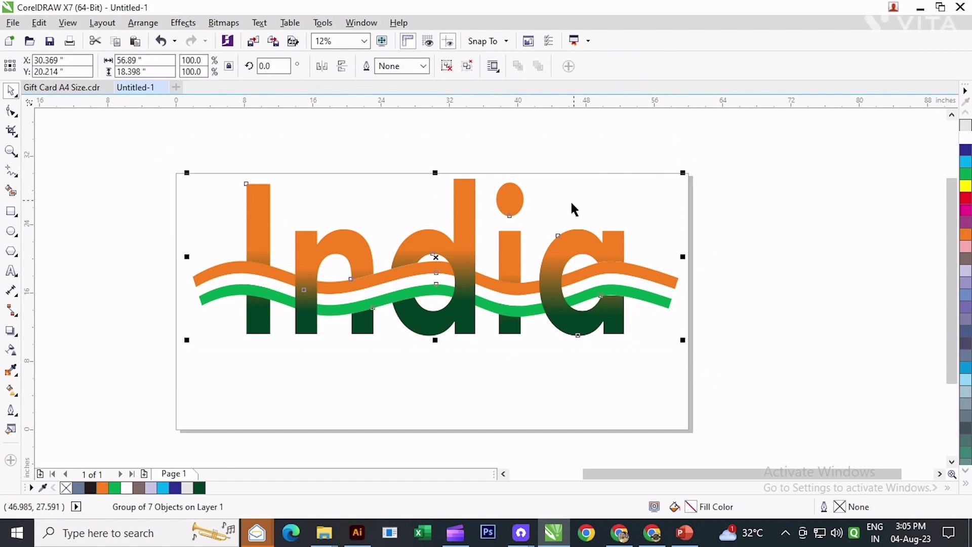
{"action": "left_click", "coordinate": [804, 286]}
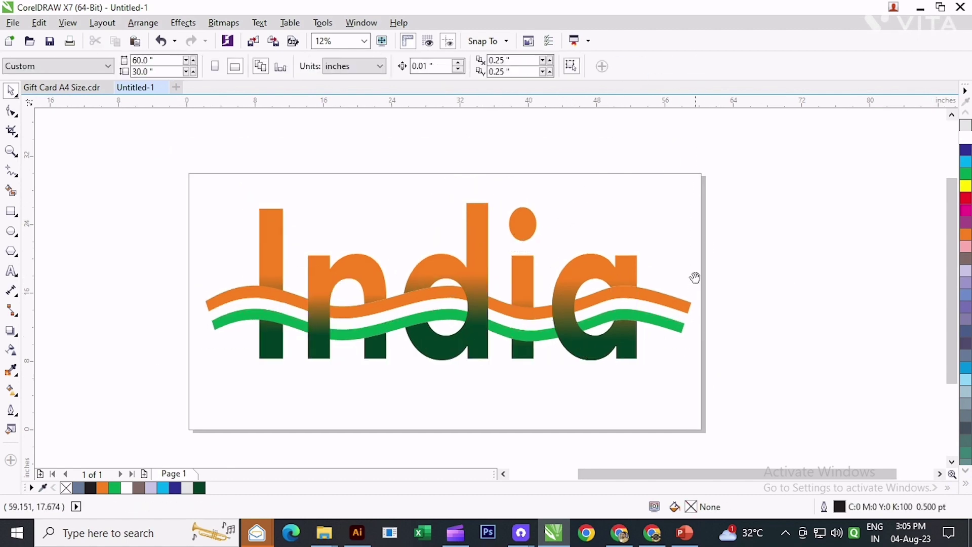
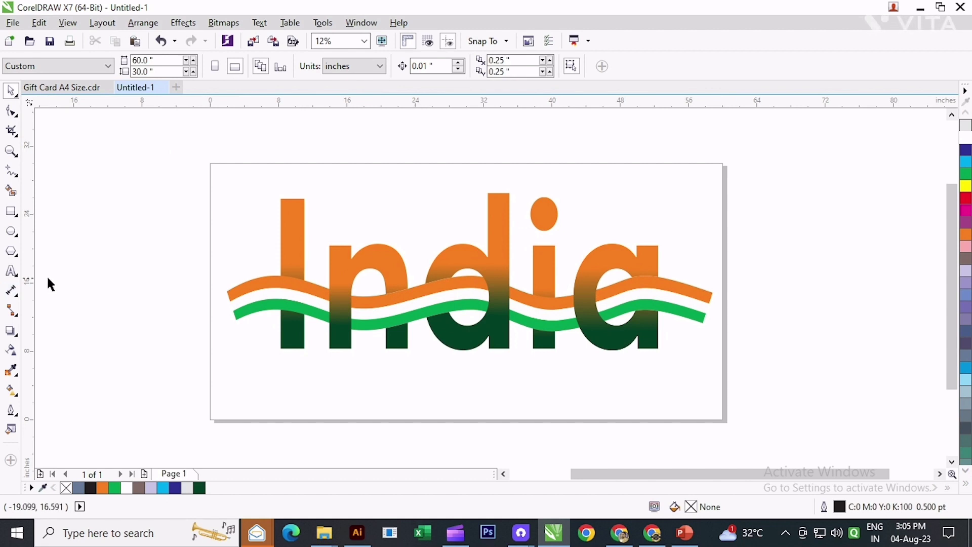
Draw a circle, scale it to about 14.7 inches in diameter and place it across the page's upper edge.
{"action": "left_click", "coordinate": [10, 233]}
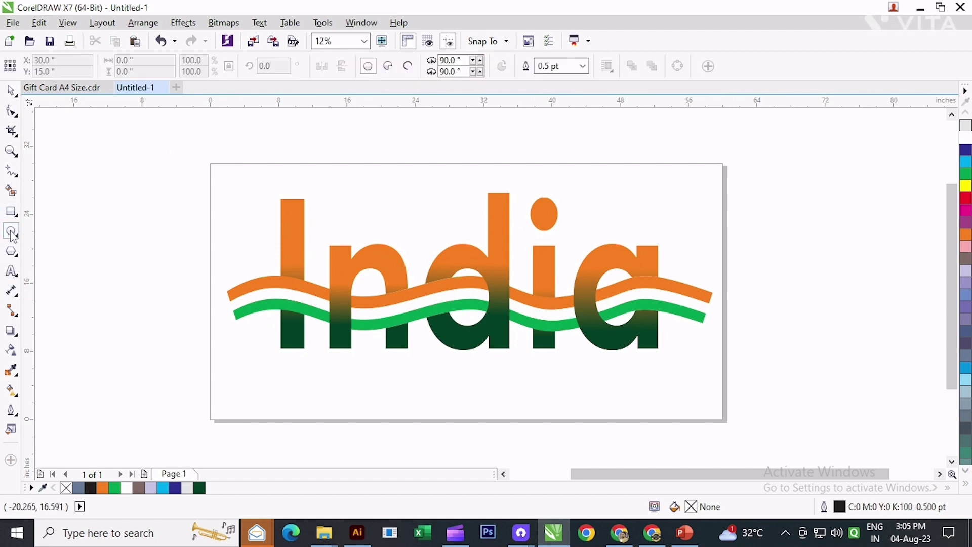
{"action": "left_click_drag", "start_coordinate": [96, 163], "coordinate": [205, 272]}
{"action": "left_click_drag", "start_coordinate": [147, 215], "coordinate": [447, 211]}
{"action": "scroll", "coordinate": [467, 198], "scroll_direction": "up", "scroll_amount": 2}
{"action": "key", "text": "space"}
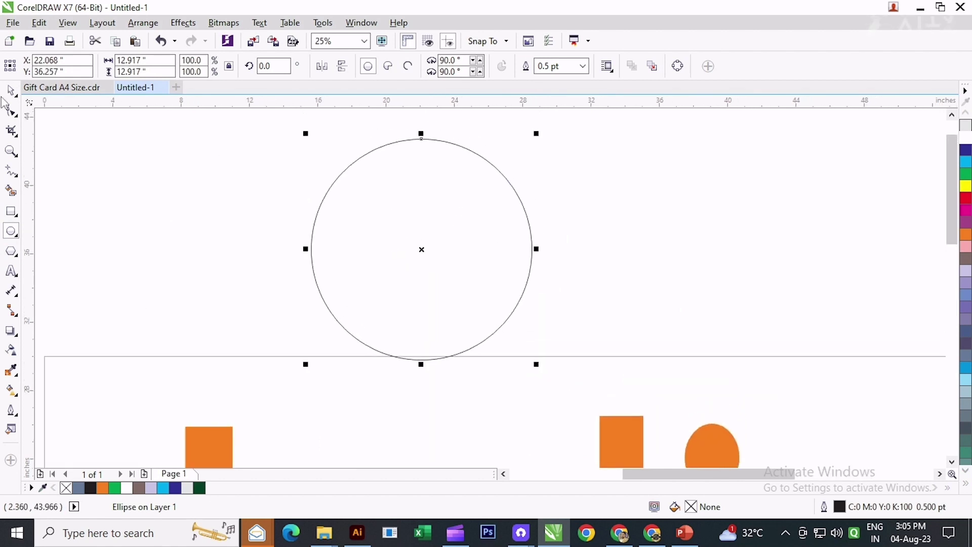
{"action": "left_click_drag", "start_coordinate": [543, 367], "coordinate": [552, 379]}
{"action": "left_click_drag", "start_coordinate": [421, 249], "coordinate": [419, 280]}
Paste a copy of the circle in place and shrink it concentrically to about 13.75 inches in diameter.
{"action": "left_click", "coordinate": [39, 23]}
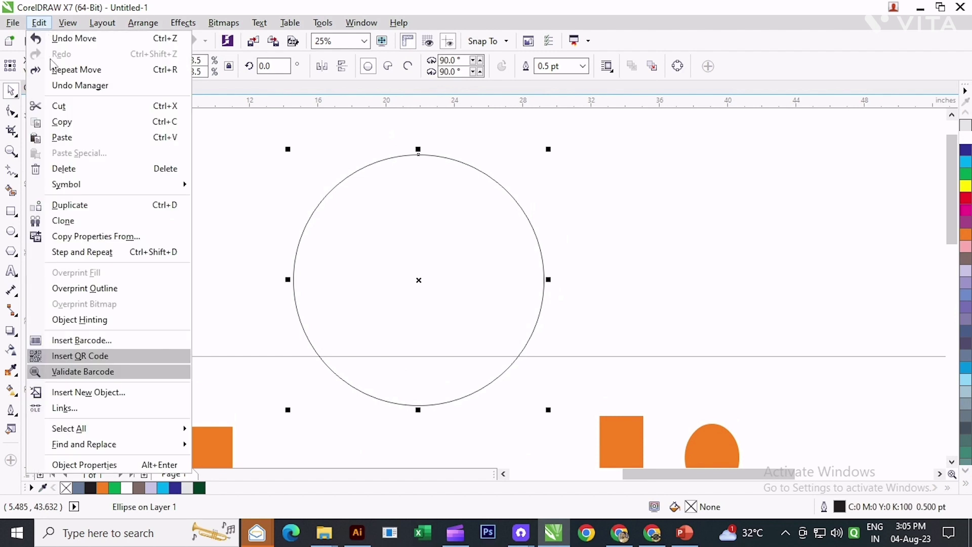
{"action": "left_click", "coordinate": [62, 122]}
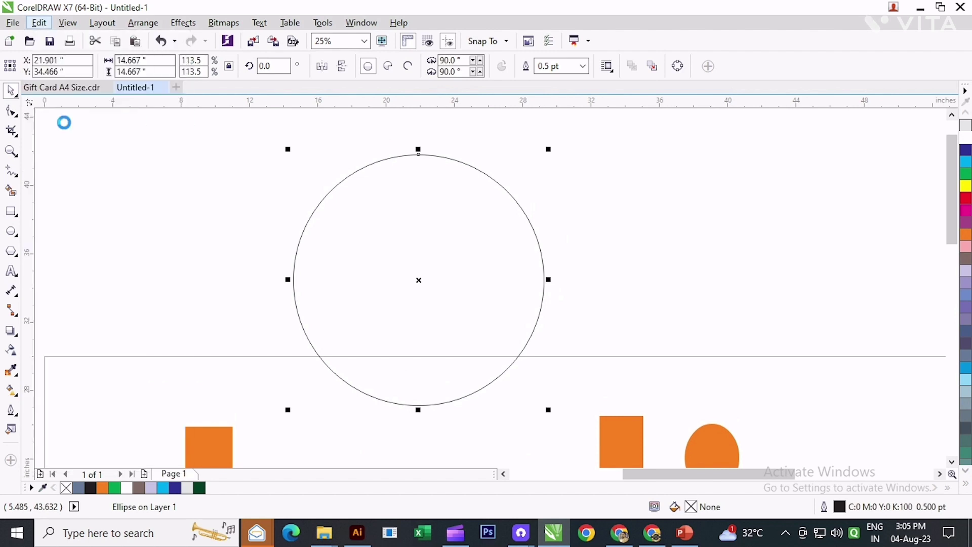
{"action": "left_click", "coordinate": [39, 22]}
{"action": "left_click", "coordinate": [82, 136]}
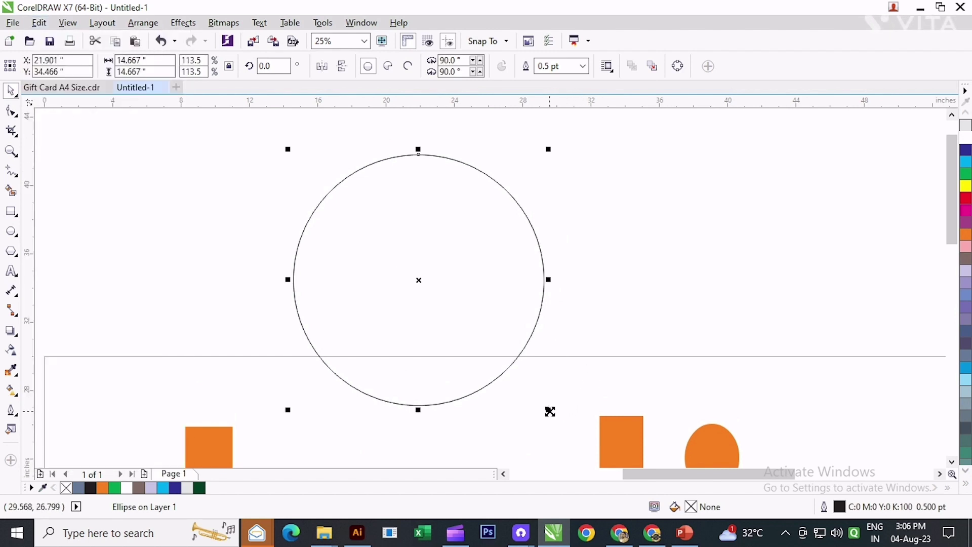
{"action": "left_click_drag", "start_coordinate": [550, 412], "coordinate": [540, 411]}
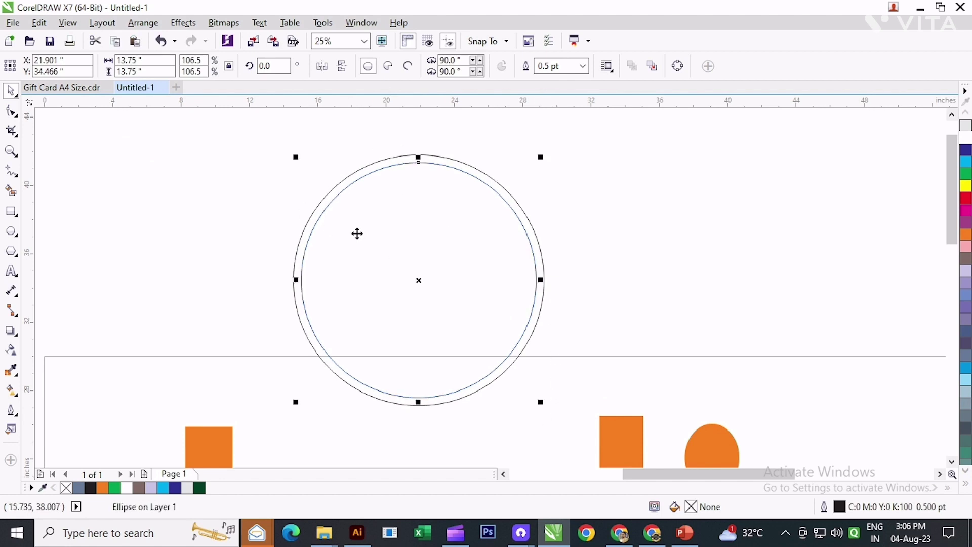
Paste another copy of the circle, shrink it to about 0.67 inch and centre it on the inner ring's topmost point.
{"action": "left_click", "coordinate": [39, 23]}
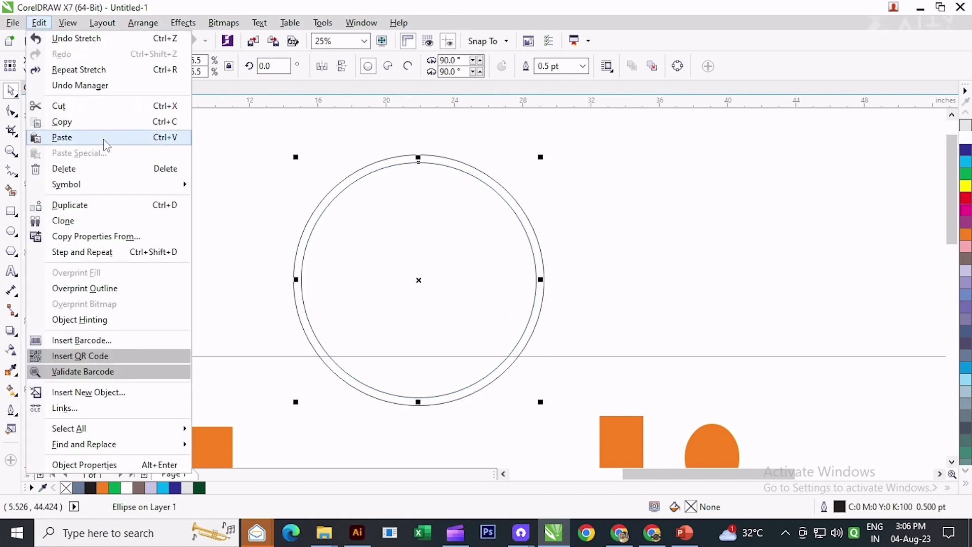
{"action": "left_click", "coordinate": [97, 137]}
{"action": "left_click_drag", "start_coordinate": [551, 411], "coordinate": [312, 223]}
{"action": "left_click_drag", "start_coordinate": [299, 160], "coordinate": [419, 162]}
{"action": "scroll", "coordinate": [419, 161], "scroll_direction": "up", "scroll_amount": 2}
{"action": "scroll", "coordinate": [412, 170], "scroll_direction": "down", "scroll_amount": 1}
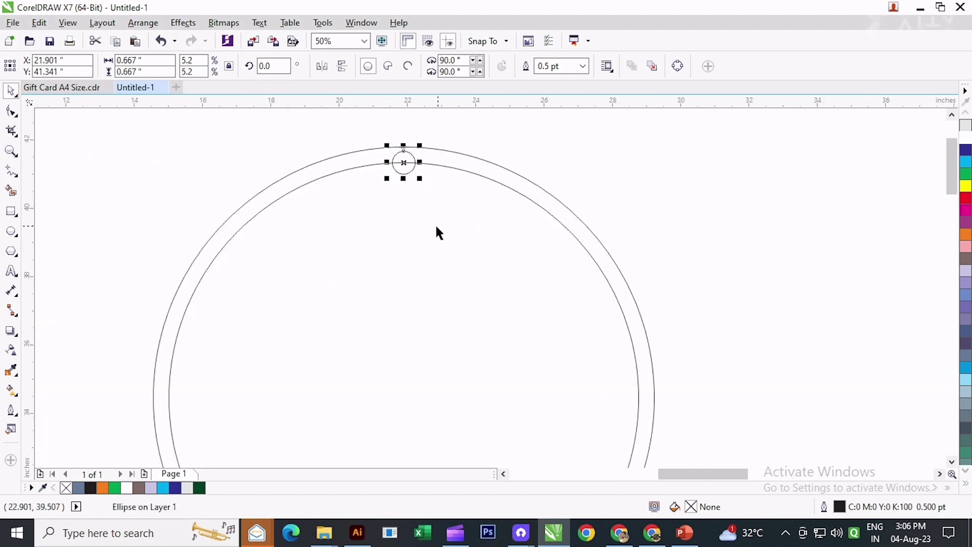
Trim the large outer circle with the concentric inner circle to form a ring, and delete the leftover inner circle.
{"action": "scroll", "coordinate": [436, 227], "scroll_direction": "down", "scroll_amount": 2}
{"action": "left_click", "coordinate": [451, 213], "text": "shift"}
{"action": "scroll", "coordinate": [440, 213], "scroll_direction": "up", "scroll_amount": 1}
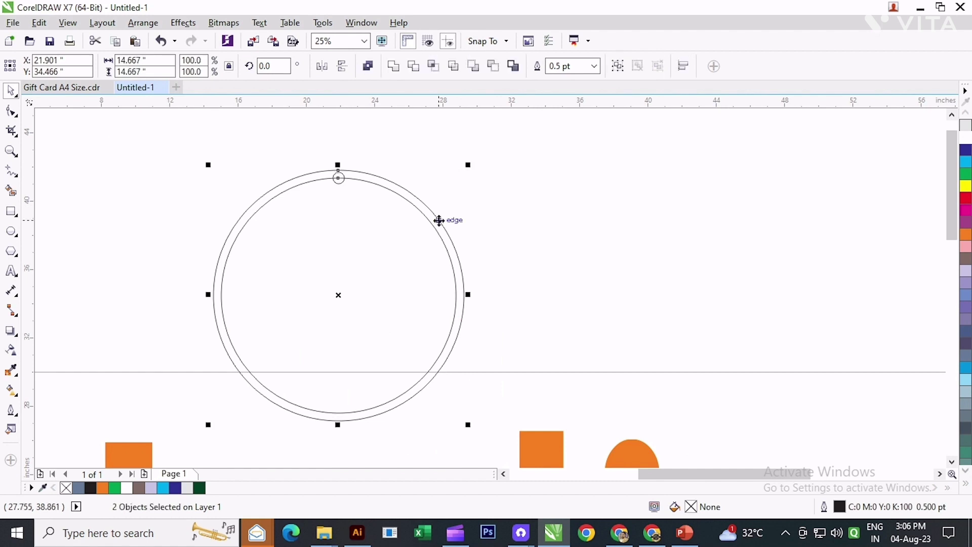
{"action": "left_click", "coordinate": [414, 67]}
{"action": "left_click", "coordinate": [358, 267]}
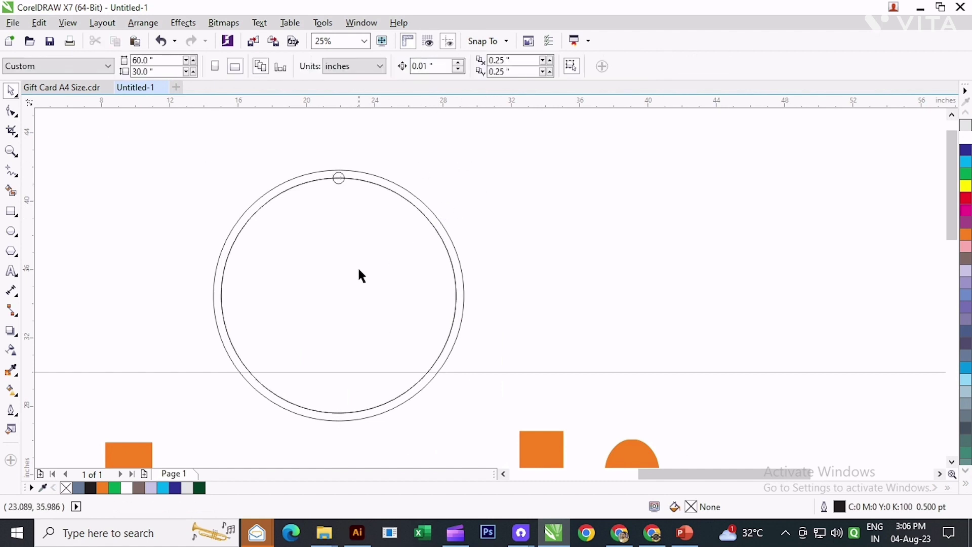
{"action": "left_click", "coordinate": [358, 269]}
{"action": "key", "text": "Escape"}
Shrink the small circle at the ring's topmost point concentrically to about 0.583 inch in diameter.
{"action": "scroll", "coordinate": [344, 187], "scroll_direction": "up", "scroll_amount": 3}
{"action": "left_click", "coordinate": [351, 197]}
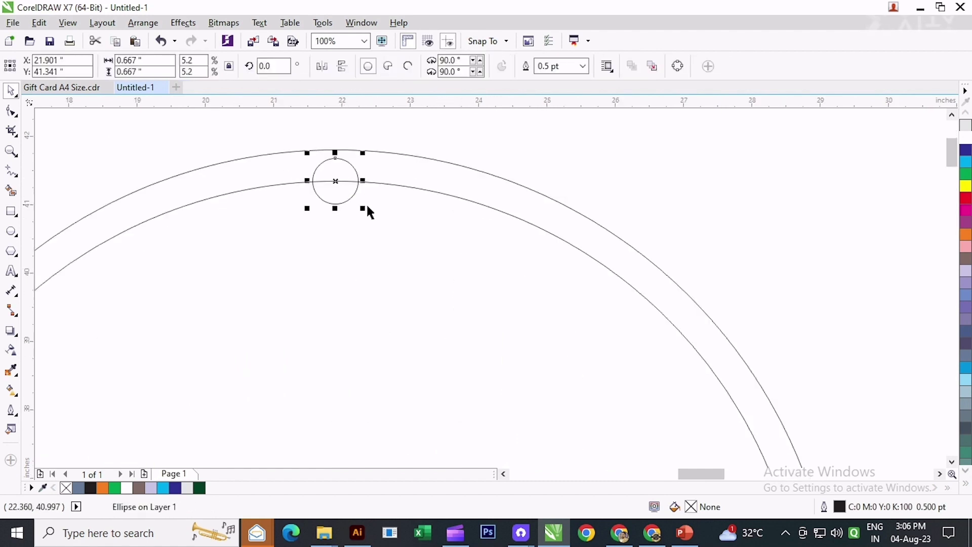
{"action": "left_click_drag", "start_coordinate": [364, 208], "coordinate": [356, 201]}
{"action": "scroll", "coordinate": [354, 195], "scroll_direction": "down", "scroll_amount": 2}
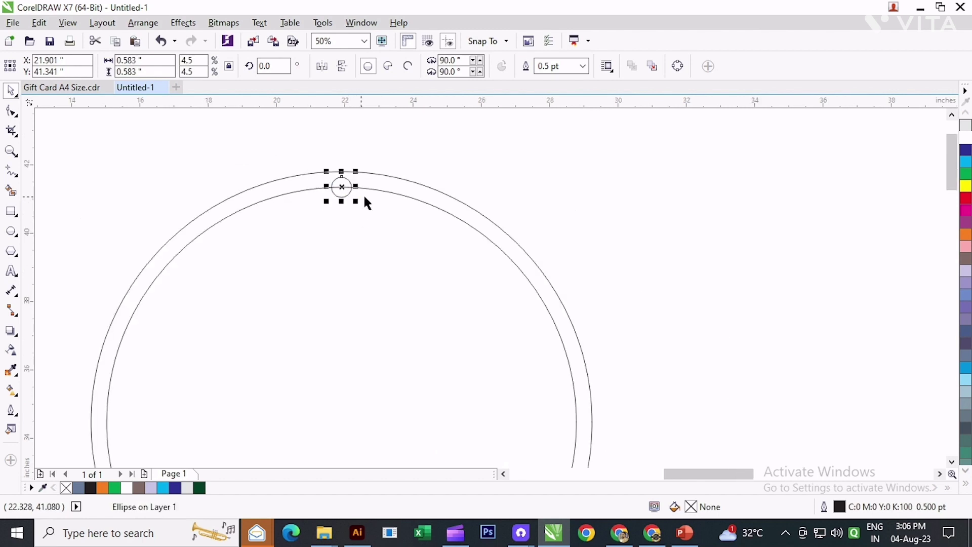
{"action": "left_click", "coordinate": [387, 190]}
{"action": "left_click", "coordinate": [387, 154]}
{"action": "scroll", "coordinate": [362, 197], "scroll_direction": "down", "scroll_amount": 2}
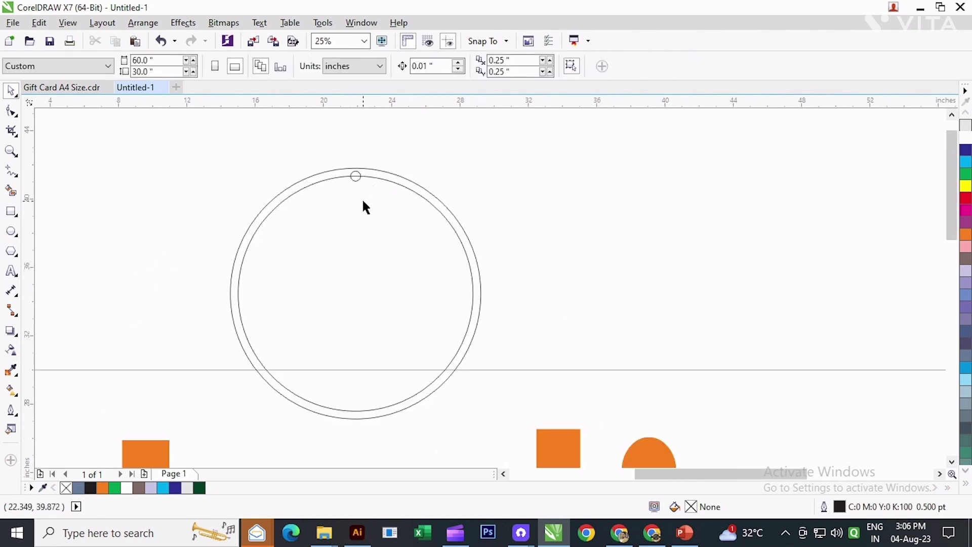
Nudge the small circle slightly down on the ring's inner edge to a Y position of 41.288 inches.
{"action": "scroll", "coordinate": [356, 177], "scroll_direction": "up", "scroll_amount": 2}
{"action": "scroll", "coordinate": [354, 178], "scroll_direction": "up", "scroll_amount": 2}
{"action": "left_click", "coordinate": [354, 178]}
{"action": "scroll", "coordinate": [354, 179], "scroll_direction": "down", "scroll_amount": 2}
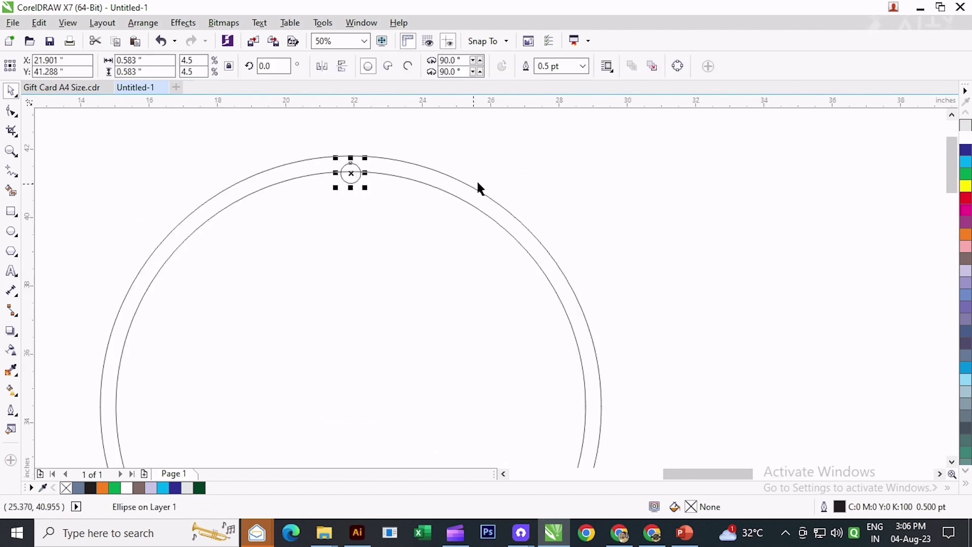
{"action": "left_click", "coordinate": [476, 181]}
{"action": "scroll", "coordinate": [385, 171], "scroll_direction": "down", "scroll_amount": 2}
Copy and paste the small circle, and place the copy at the exact centre of the ring.
{"action": "left_click", "coordinate": [370, 171]}
{"action": "scroll", "coordinate": [369, 171], "scroll_direction": "up", "scroll_amount": 2}
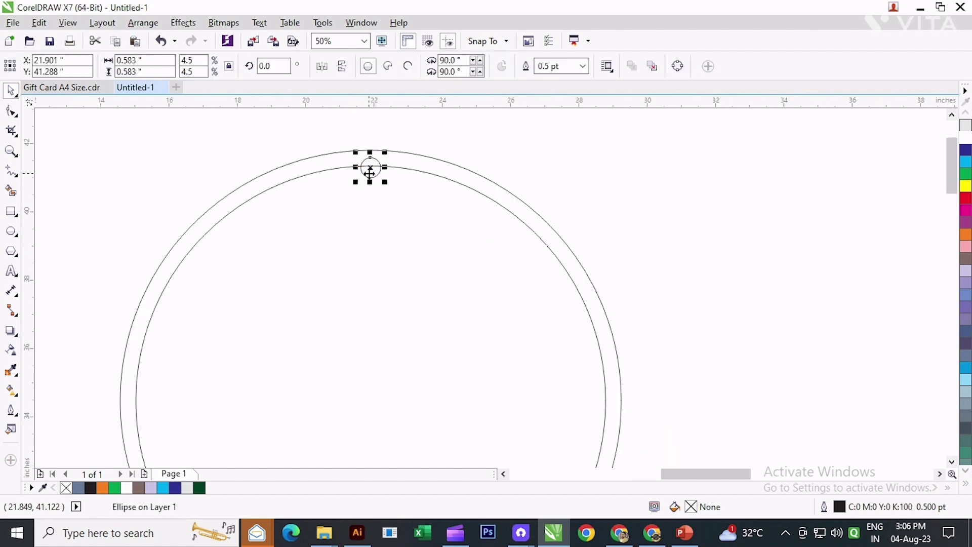
{"action": "left_click", "coordinate": [39, 22]}
{"action": "left_click", "coordinate": [63, 121]}
{"action": "left_click", "coordinate": [39, 22]}
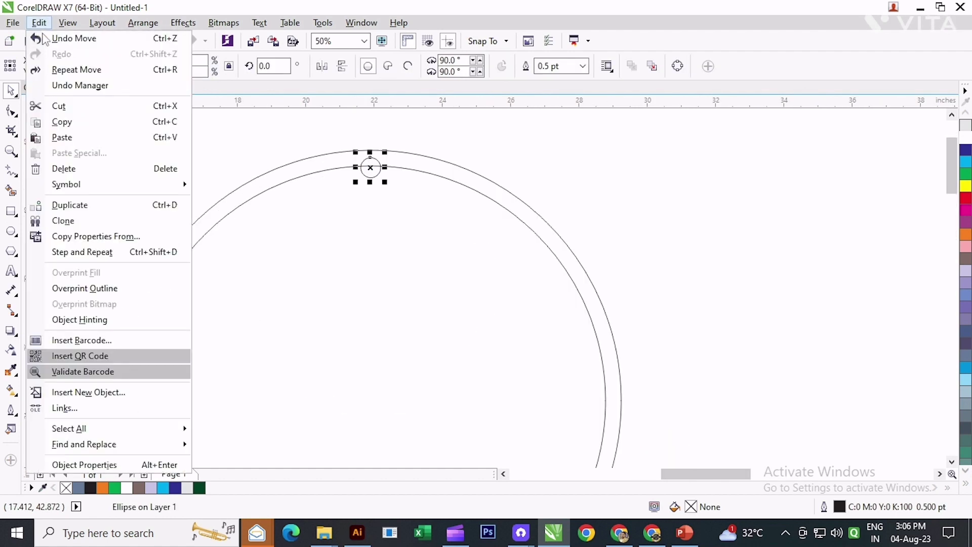
{"action": "left_click", "coordinate": [74, 137]}
{"action": "scroll", "coordinate": [332, 148], "scroll_direction": "down", "scroll_amount": 2}
{"action": "left_click_drag", "start_coordinate": [350, 153], "coordinate": [356, 275]}
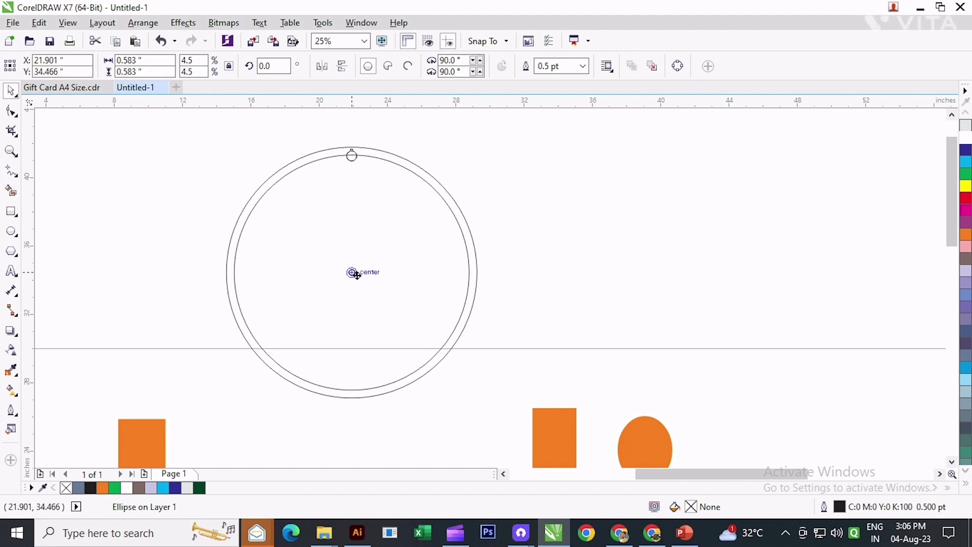
Draw a narrow upright rectangle about 0.278 inch wide from the top small circle to the central one, extending it to about 6.65 inches tall.
{"action": "scroll", "coordinate": [351, 155], "scroll_direction": "up", "scroll_amount": 2}
{"action": "left_click", "coordinate": [351, 159]}
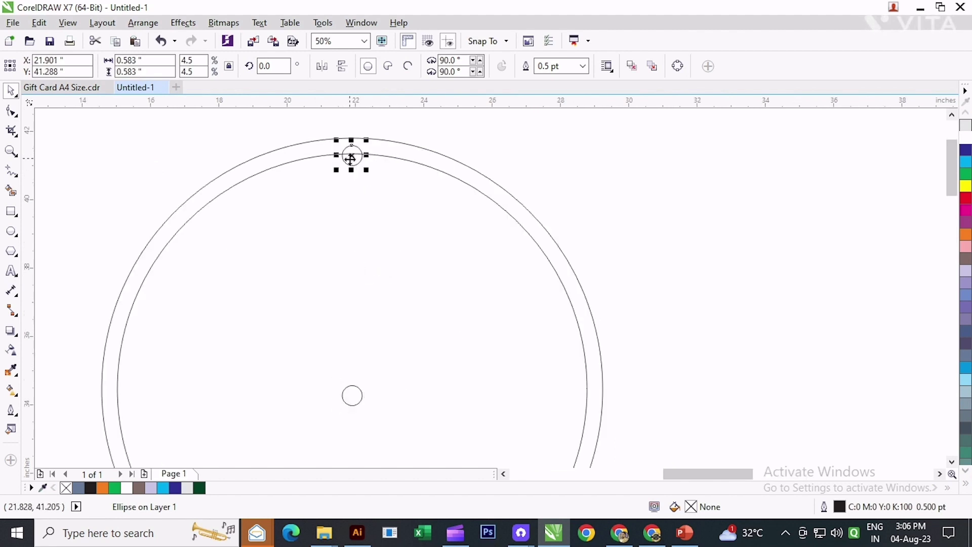
{"action": "left_click", "coordinate": [11, 213]}
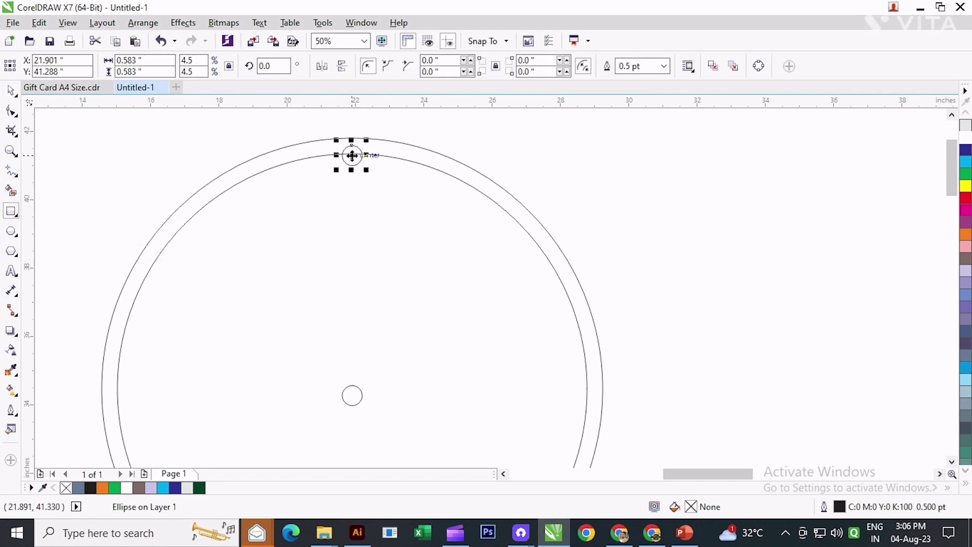
{"action": "left_click_drag", "start_coordinate": [353, 179], "coordinate": [344, 391]}
{"action": "scroll", "coordinate": [366, 204], "scroll_direction": "up", "scroll_amount": 2}
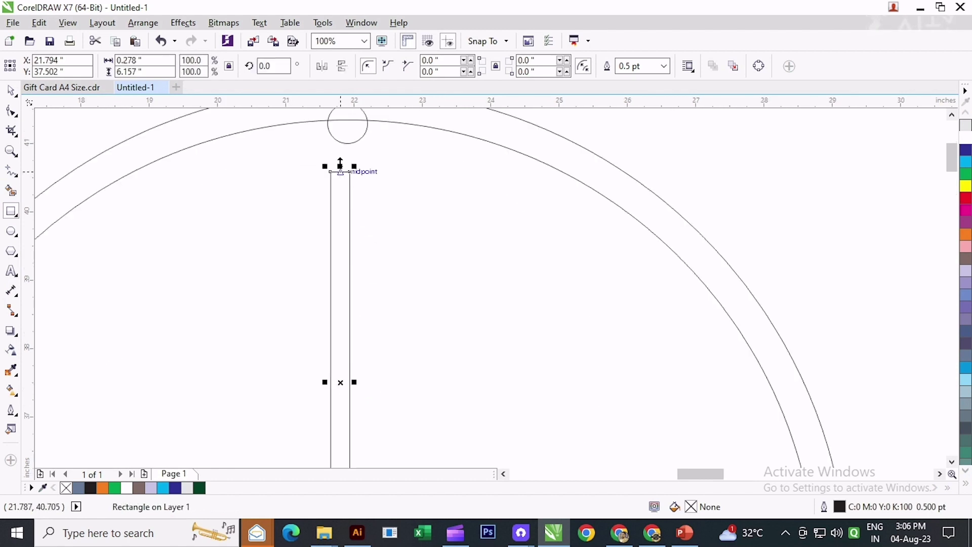
{"action": "left_click_drag", "start_coordinate": [340, 171], "coordinate": [360, 136]}
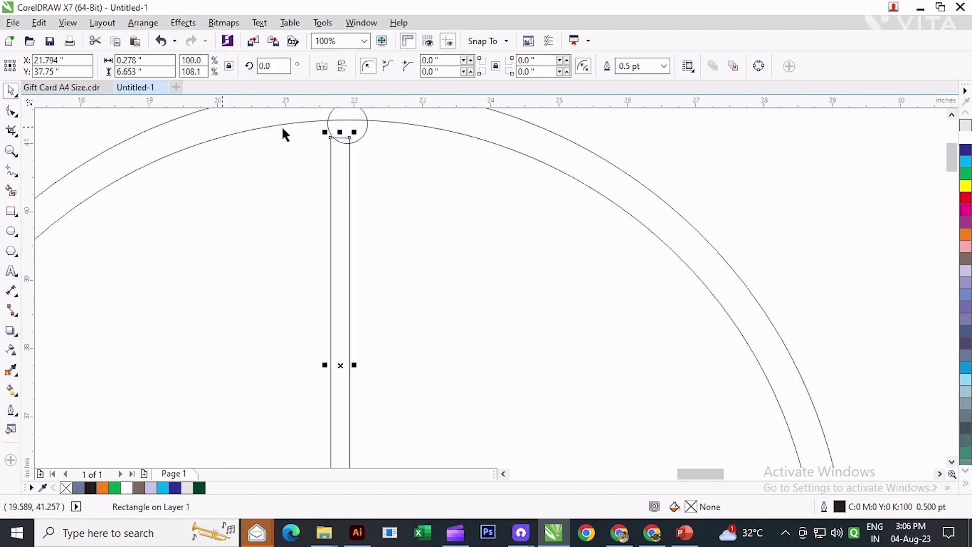
Centre the rectangle horizontally on the top small circle and stretch it upward to about 6.96 inches tall.
{"action": "left_click", "coordinate": [363, 133], "text": "shift"}
{"action": "scroll", "coordinate": [284, 177], "scroll_direction": "down", "scroll_amount": 2}
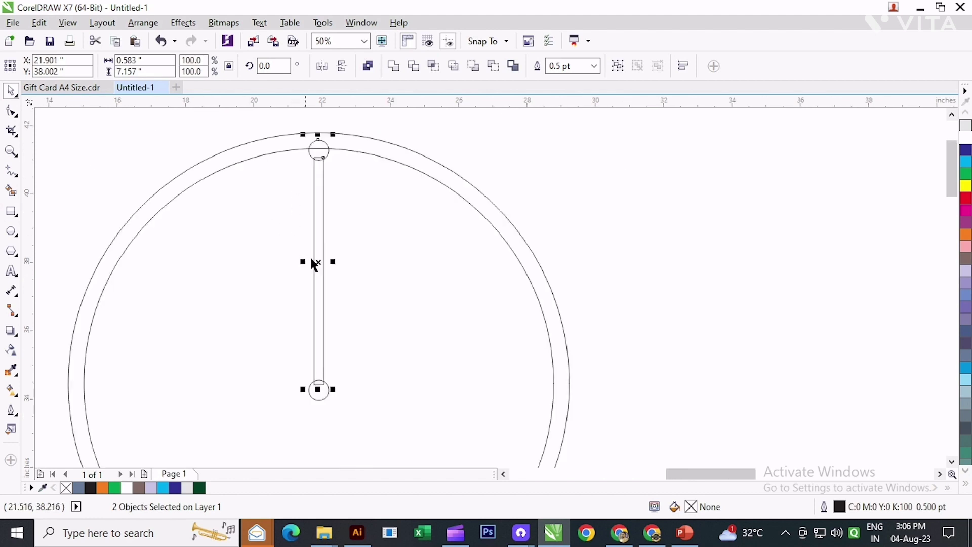
{"action": "left_click", "coordinate": [383, 165]}
{"action": "left_click", "coordinate": [324, 162]}
{"action": "scroll", "coordinate": [326, 160], "scroll_direction": "up", "scroll_amount": 2}
{"action": "mouse_move", "coordinate": [323, 151]}
{"action": "left_mouse_down"}
{"action": "mouse_move", "coordinate": [320, 136]}
{"action": "mouse_move", "coordinate": [330, 134]}
{"action": "left_mouse_up"}
{"action": "scroll", "coordinate": [305, 135], "scroll_direction": "up", "scroll_amount": 4}
{"action": "scroll", "coordinate": [329, 152], "scroll_direction": "down", "scroll_amount": 6}
{"action": "scroll", "coordinate": [336, 398], "scroll_direction": "up", "scroll_amount": 2}
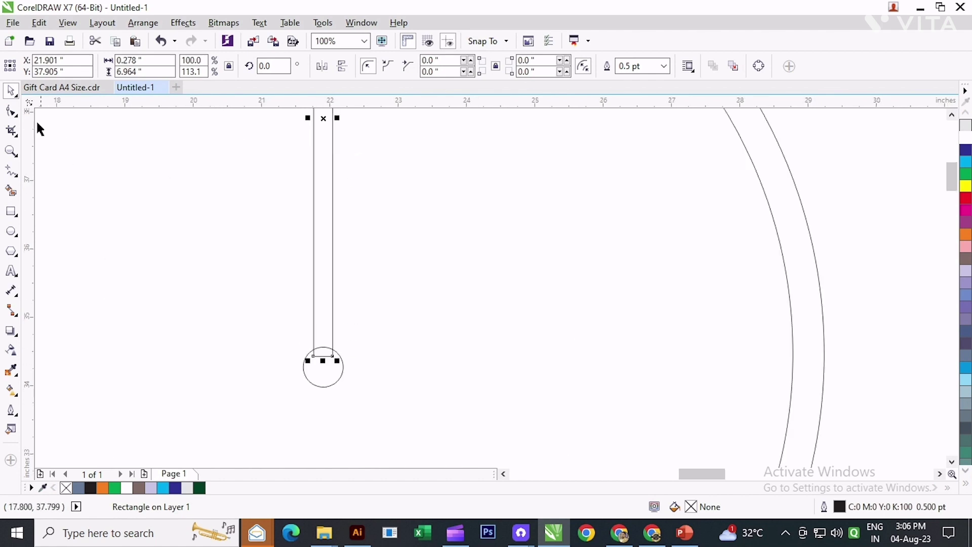
Convert the rectangle to curves and move its two lower corner nodes inward to narrow the bottom end.
{"action": "key", "text": "F10"}
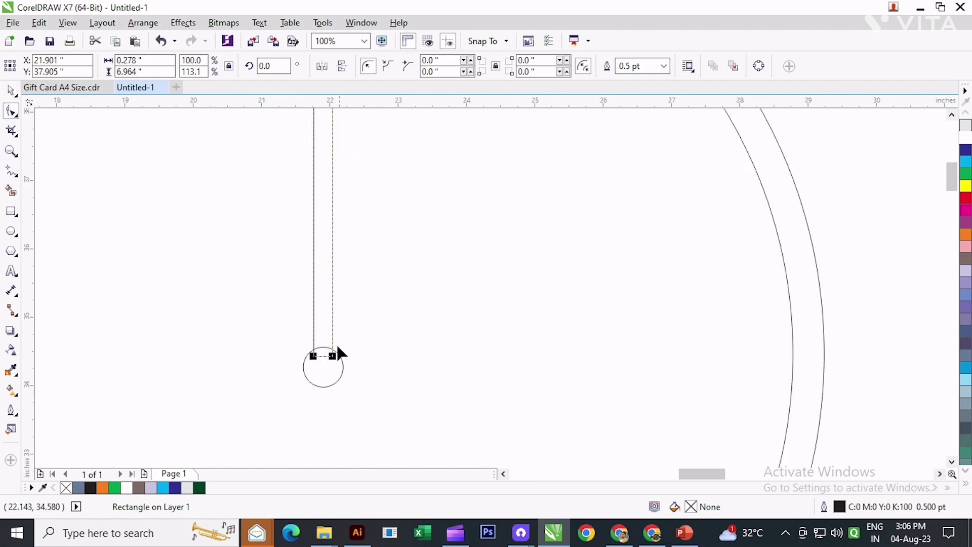
{"action": "left_click", "coordinate": [143, 22]}
{"action": "left_click", "coordinate": [202, 209]}
{"action": "scroll", "coordinate": [334, 334], "scroll_direction": "up", "scroll_amount": 2}
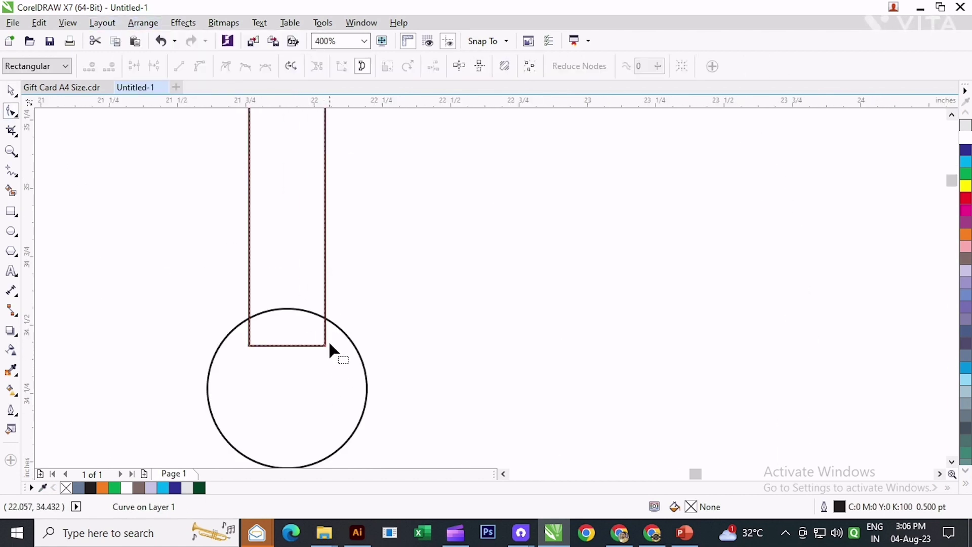
{"action": "left_click_drag", "start_coordinate": [325, 346], "coordinate": [298, 347]}
{"action": "left_click", "coordinate": [251, 346]}
Add a node on each side of the spoke just above the central circle and move both nodes slightly outward.
{"action": "scroll", "coordinate": [305, 263], "scroll_direction": "down", "scroll_amount": 1}
{"action": "double_click", "coordinate": [302, 244]}
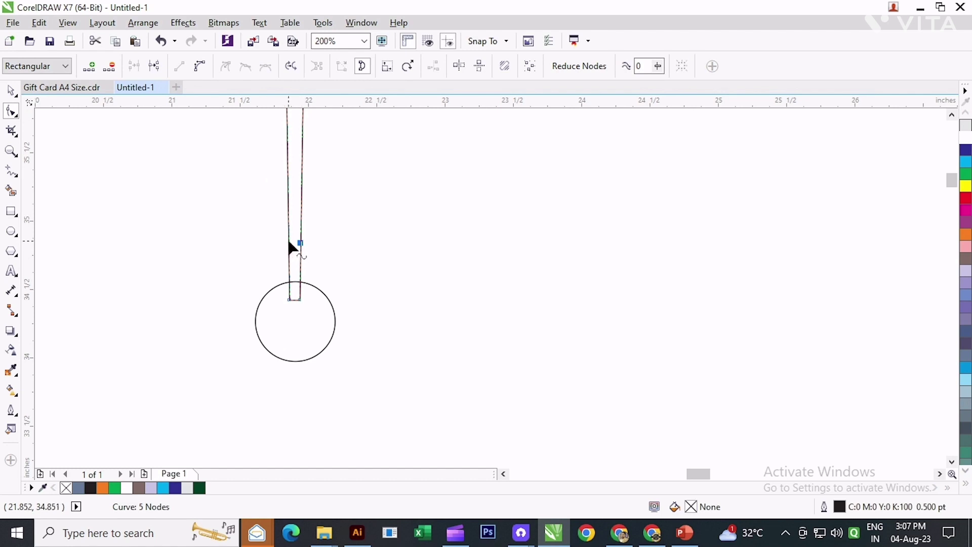
{"action": "double_click", "coordinate": [288, 243]}
{"action": "scroll", "coordinate": [288, 243], "scroll_direction": "up", "scroll_amount": 2}
{"action": "scroll", "coordinate": [291, 243], "scroll_direction": "up", "scroll_amount": 1}
{"action": "left_click_drag", "start_coordinate": [294, 251], "coordinate": [255, 267]}
{"action": "left_click_drag", "start_coordinate": [390, 273], "coordinate": [419, 271]}
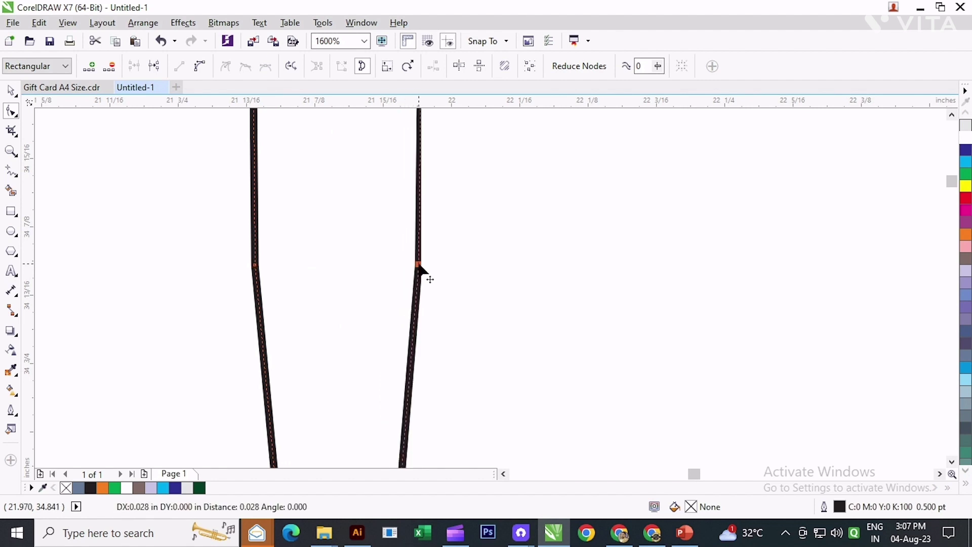
Bring the spoke's two upper corner nodes together at the middle so it tapers to a point.
{"action": "scroll", "coordinate": [364, 317], "scroll_direction": "down", "scroll_amount": 4}
{"action": "scroll", "coordinate": [358, 145], "scroll_direction": "up", "scroll_amount": 5}
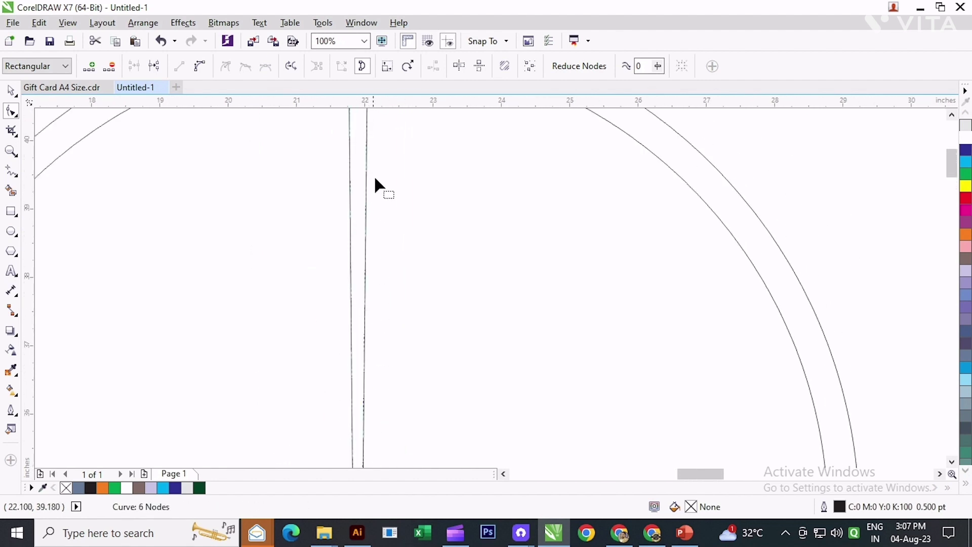
{"action": "scroll", "coordinate": [370, 202], "scroll_direction": "up", "scroll_amount": 2}
{"action": "scroll", "coordinate": [365, 181], "scroll_direction": "up", "scroll_amount": 1}
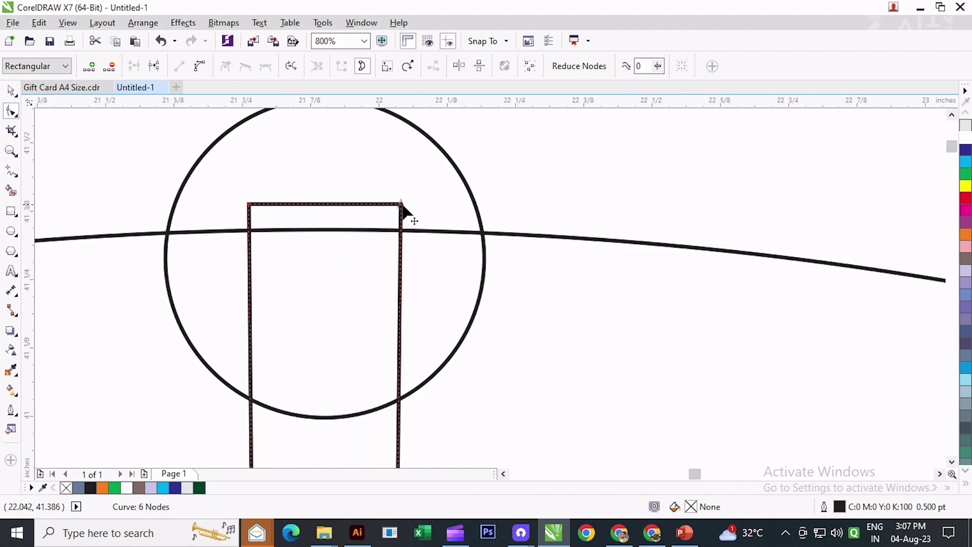
{"action": "left_click_drag", "start_coordinate": [406, 211], "coordinate": [341, 208]}
{"action": "left_click_drag", "start_coordinate": [249, 205], "coordinate": [317, 215]}
{"action": "scroll", "coordinate": [324, 228], "scroll_direction": "down", "scroll_amount": 4}
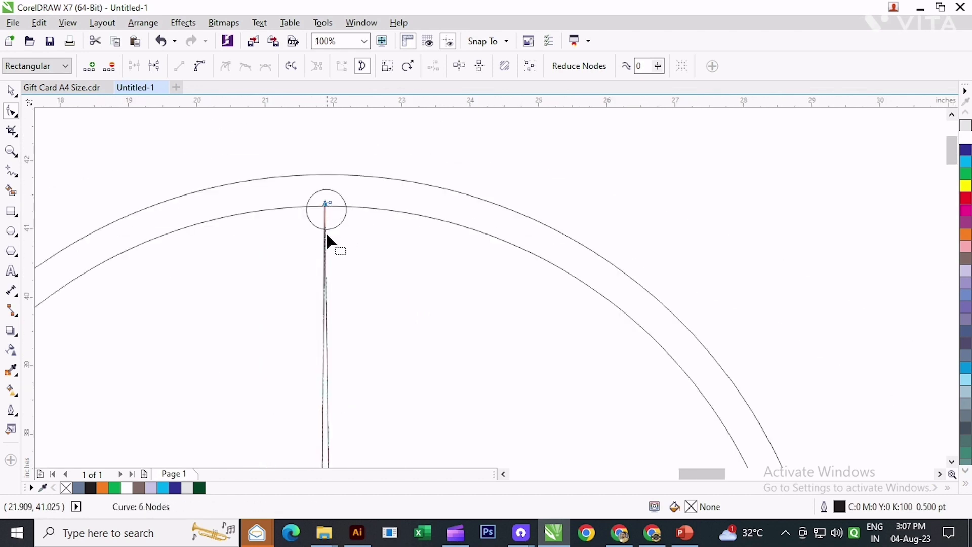
Move the side nodes near the spoke's lower end further outward to widen its shoulders to about 0.3 inch.
{"action": "scroll", "coordinate": [324, 321], "scroll_direction": "up", "scroll_amount": 2}
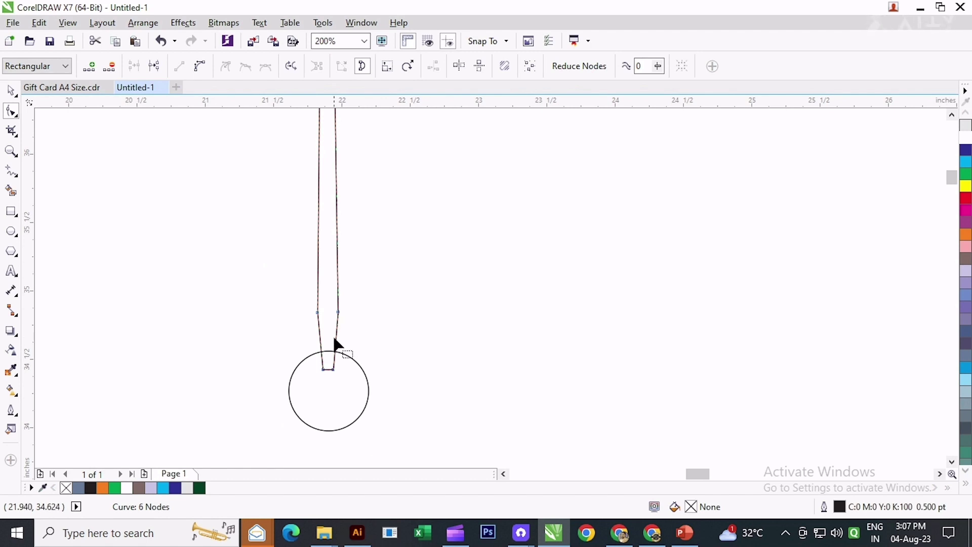
{"action": "left_click_drag", "start_coordinate": [339, 313], "coordinate": [306, 314]}
{"action": "scroll", "coordinate": [322, 319], "scroll_direction": "down", "scroll_amount": 3}
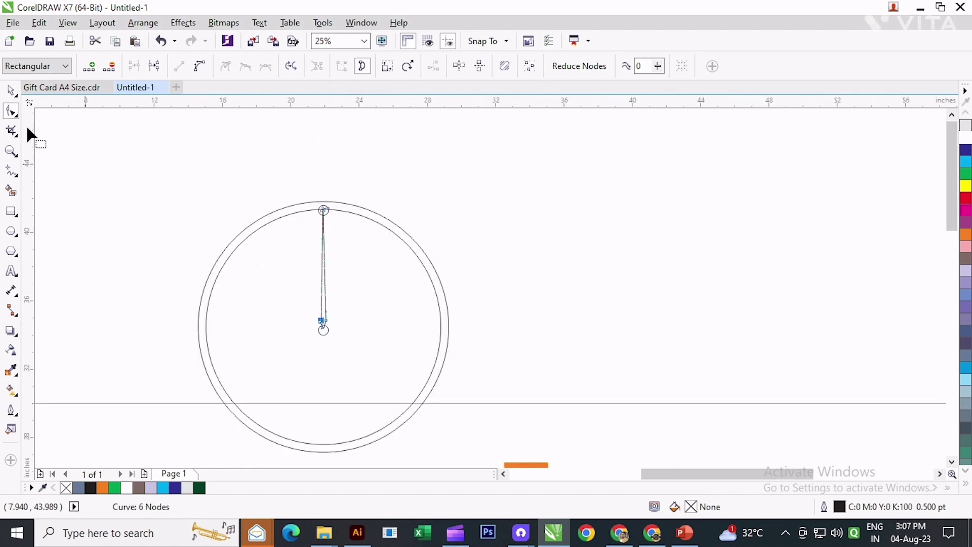
Move the top small circle left of the spoke's tip to X 21.072 inches and weld it with the spoke.
{"action": "left_click", "coordinate": [11, 91]}
{"action": "scroll", "coordinate": [330, 206], "scroll_direction": "up", "scroll_amount": 2}
{"action": "left_click", "coordinate": [330, 206]}
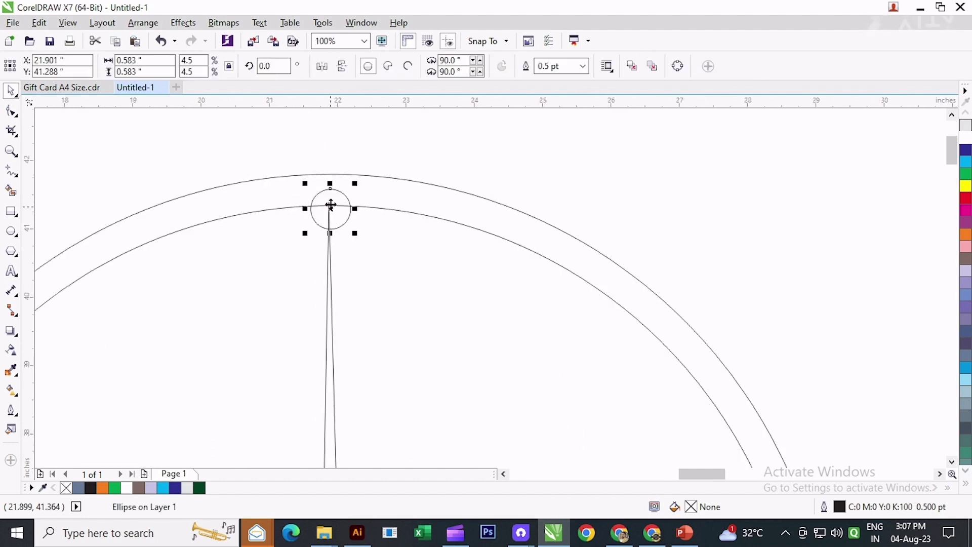
{"action": "left_click_drag", "start_coordinate": [344, 195], "coordinate": [288, 202]}
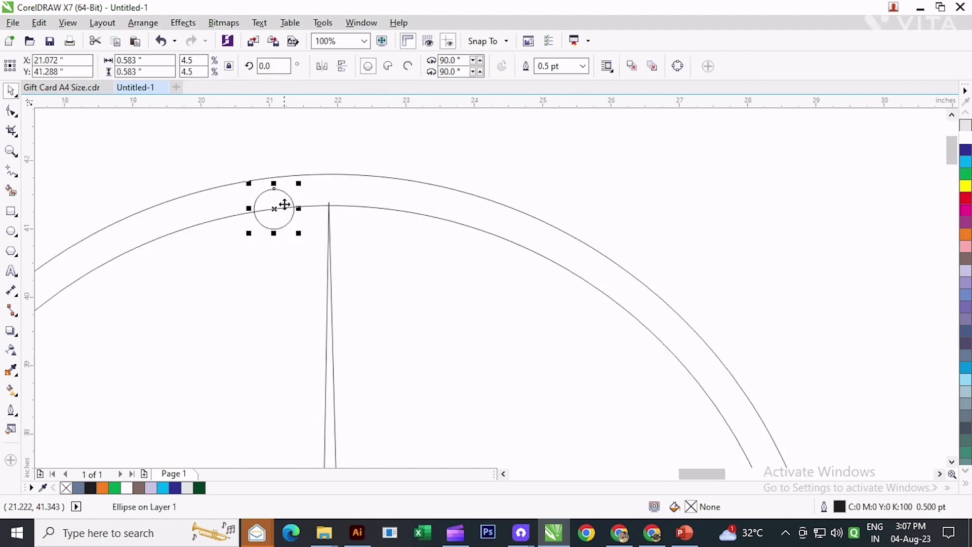
{"action": "scroll", "coordinate": [285, 204], "scroll_direction": "down", "scroll_amount": 1}
{"action": "left_click", "coordinate": [306, 265], "text": "shift"}
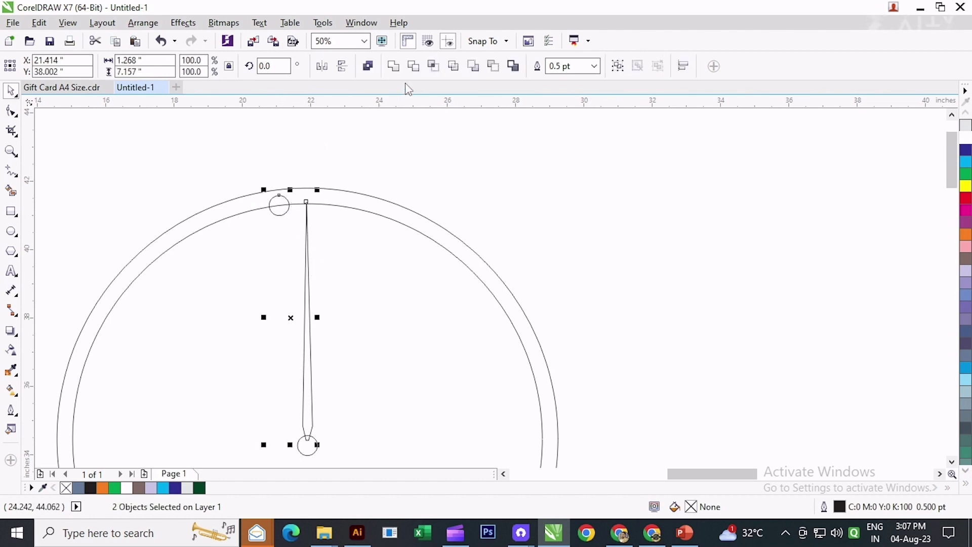
{"action": "left_click", "coordinate": [398, 71]}
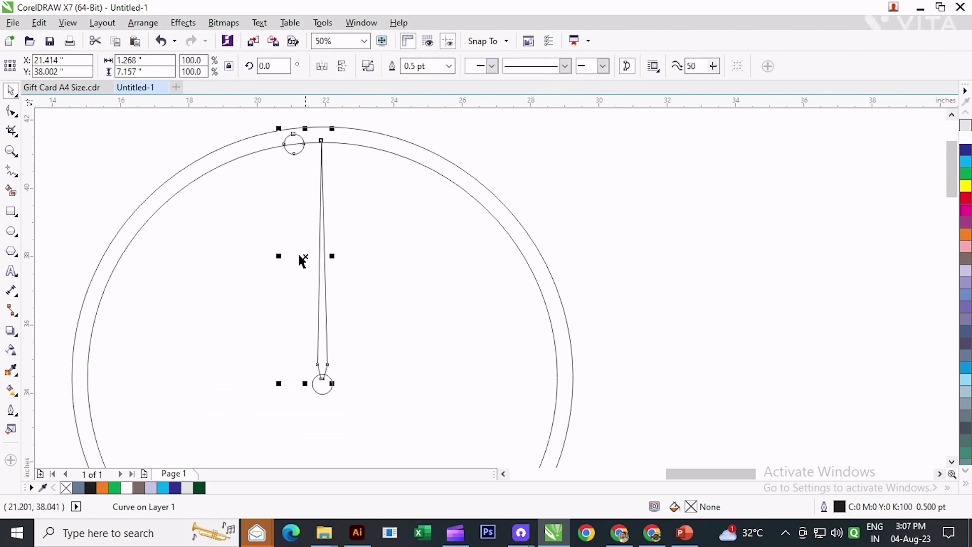
Set the welded spoke's rotation centre on the central circle and rotate a copy about 12.8 degrees clockwise.
{"action": "left_click", "coordinate": [300, 256]}
{"action": "left_click_drag", "start_coordinate": [305, 256], "coordinate": [323, 384]}
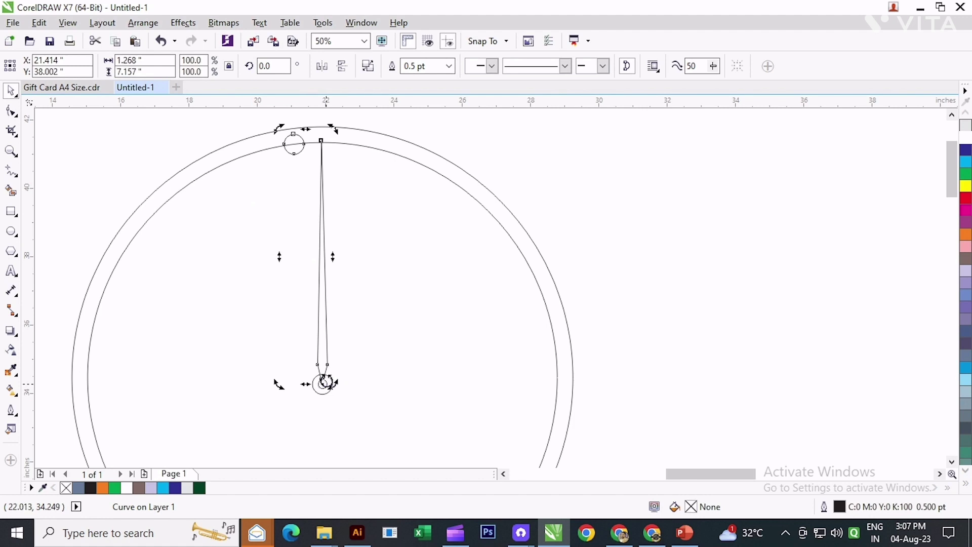
{"action": "left_click_drag", "start_coordinate": [333, 139], "coordinate": [389, 144]}
{"action": "scroll", "coordinate": [338, 169], "scroll_direction": "down", "scroll_amount": 1}
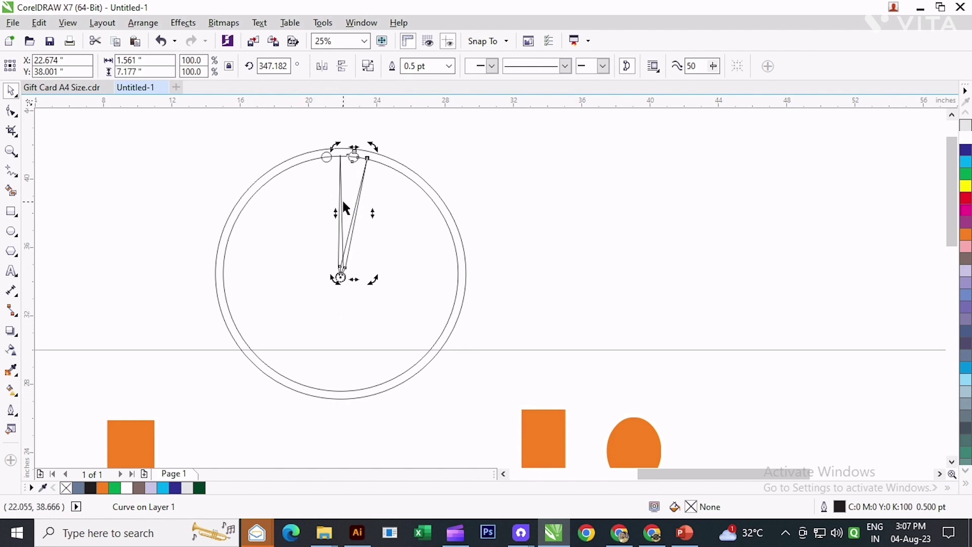
Repeat the rotated duplication until spokes and small circles fill the whole ring.
{"action": "key", "text": "ctrl+r"}
{"action": "key", "text": "ctrl+r"}
{"action": "key", "text": "ctrl+r"}
{"action": "key", "text": "ctrl+r"}
{"action": "key", "text": "ctrl+r"}
{"action": "key", "text": "ctrl+r"}
{"action": "key", "text": "ctrl+r"}
{"action": "key", "text": "ctrl+r"}
{"action": "key", "text": "ctrl+r"}
{"action": "key", "text": "ctrl+r"}
{"action": "key", "text": "ctrl+r"}
{"action": "key", "text": "ctrl+r"}
{"action": "key", "text": "ctrl+r"}
{"action": "key", "text": "ctrl+r"}
{"action": "key", "text": "ctrl+r"}
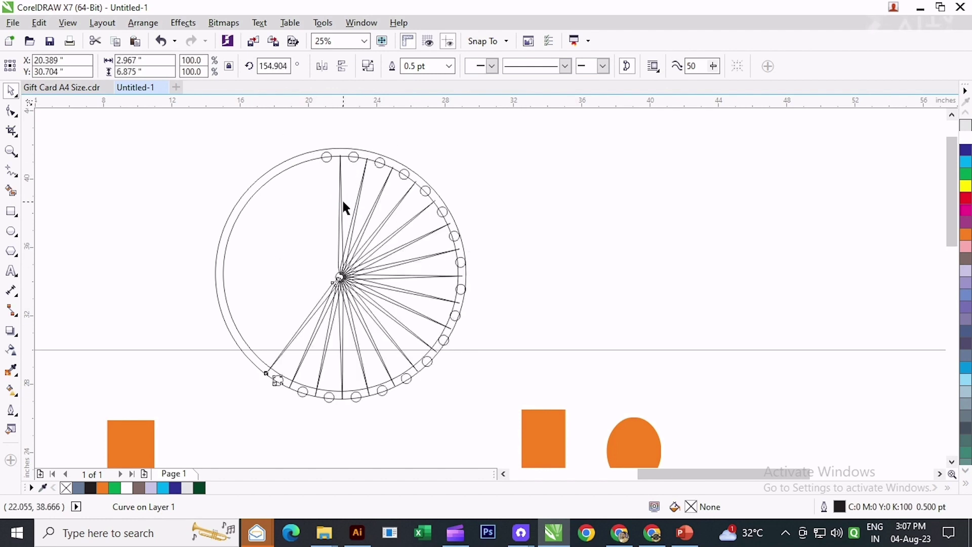
{"action": "key", "text": "ctrl+r"}
{"action": "key", "text": "ctrl+r"}
{"action": "key", "text": "ctrl+r"}
{"action": "key", "text": "ctrl+r"}
{"action": "key", "text": "ctrl+r"}
{"action": "key", "text": "ctrl+r"}
{"action": "key", "text": "ctrl+r"}
{"action": "key", "text": "ctrl+r"}
{"action": "key", "text": "ctrl+r"}
{"action": "key", "text": "ctrl+r"}
{"action": "key", "text": "ctrl+r"}
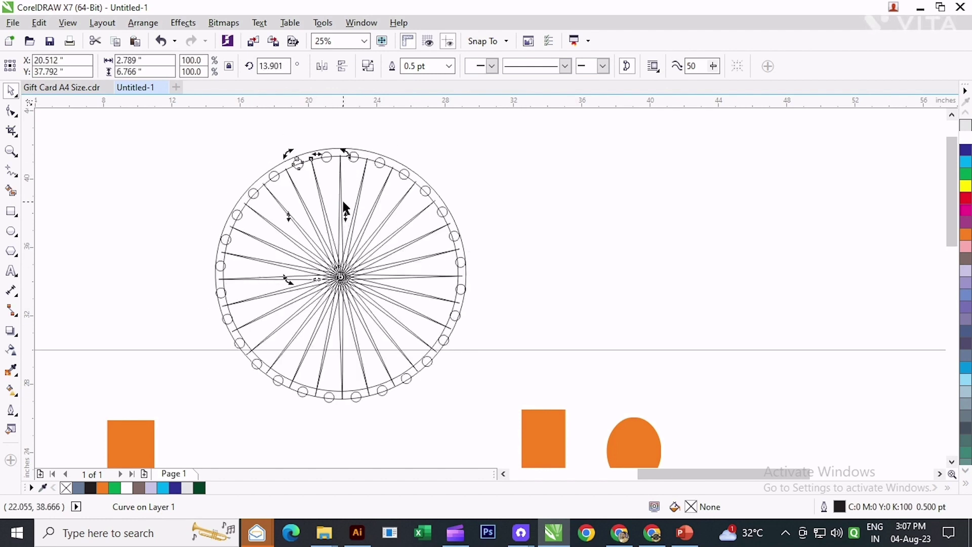
Select the ring, all spokes and the central circle, weld them into one wheel shape, and deselect it.
{"action": "left_click_drag", "start_coordinate": [172, 127], "coordinate": [258, 195]}
{"action": "left_click_drag", "start_coordinate": [476, 410], "coordinate": [506, 410]}
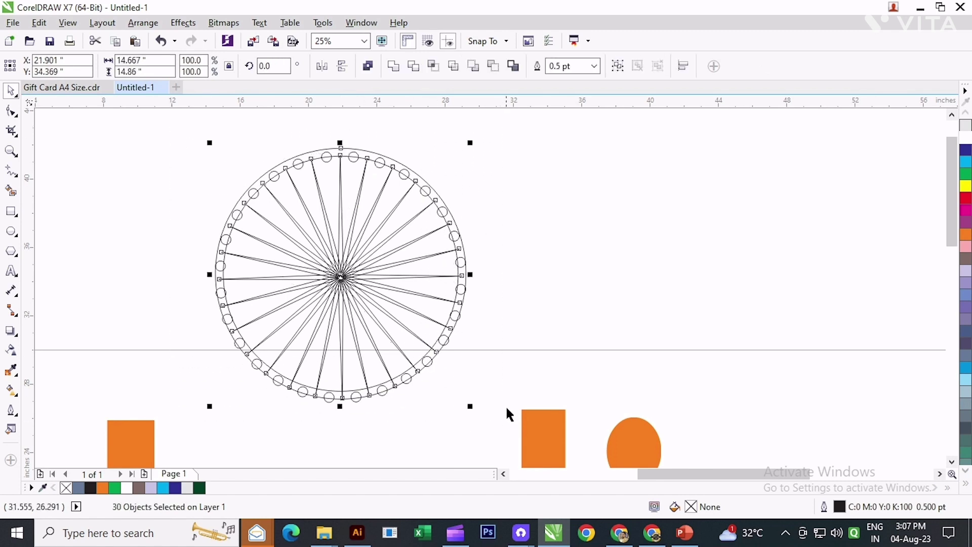
{"action": "left_click", "coordinate": [398, 67]}
{"action": "left_click", "coordinate": [513, 196]}
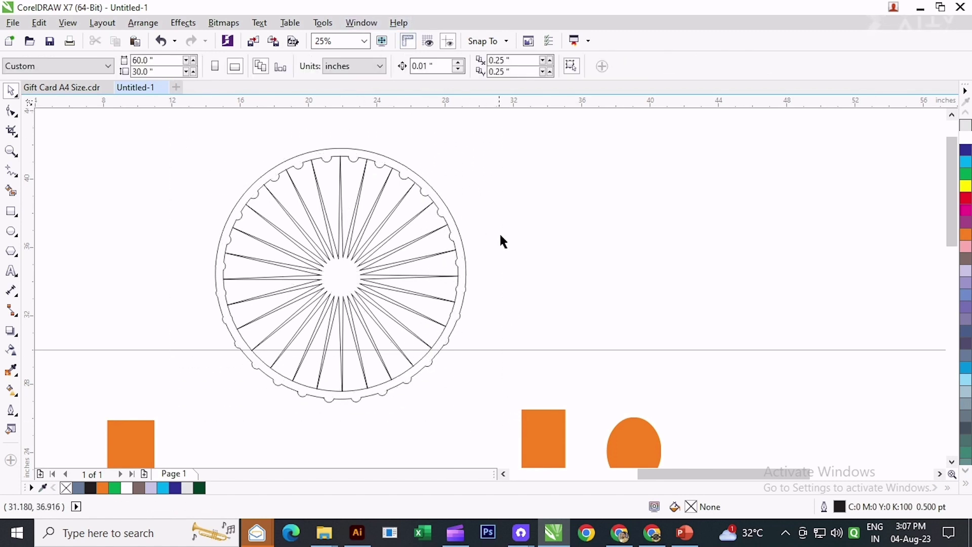
{"action": "scroll", "coordinate": [487, 253], "scroll_direction": "down", "scroll_amount": 2}
{"action": "scroll", "coordinate": [372, 318], "scroll_direction": "up", "scroll_amount": 1}
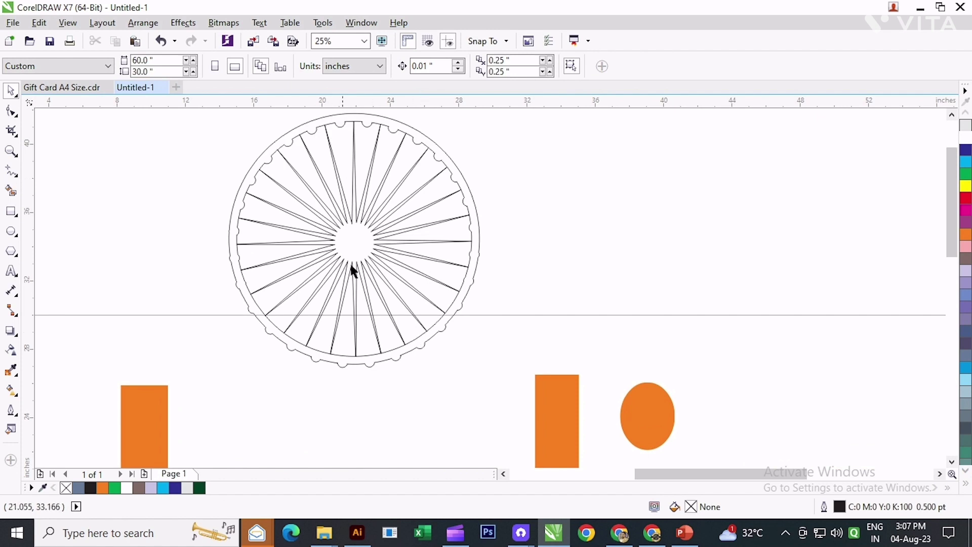
Undo the wheel weld and all rotated spoke copies, back to the single upright spoke with its small circle.
{"action": "key", "text": "ctrl+z"}
{"action": "key", "text": "ctrl+z"}
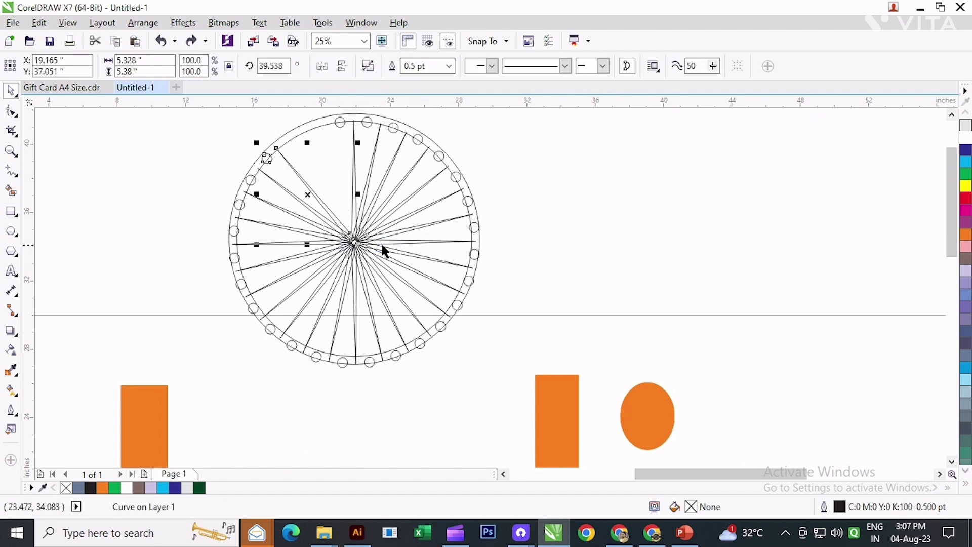
{"action": "key", "text": "ctrl+z"}
{"action": "key", "text": "ctrl+z"}
{"action": "key", "text": "ctrl+z"}
{"action": "key", "text": "ctrl+z"}
{"action": "key", "text": "ctrl+z"}
{"action": "key", "text": "ctrl+z"}
{"action": "key", "text": "ctrl+z"}
{"action": "key", "text": "ctrl+z"}
{"action": "key", "text": "ctrl+z"}
{"action": "key", "text": "ctrl+z"}
{"action": "key", "text": "ctrl+z"}
{"action": "key", "text": "ctrl+z"}
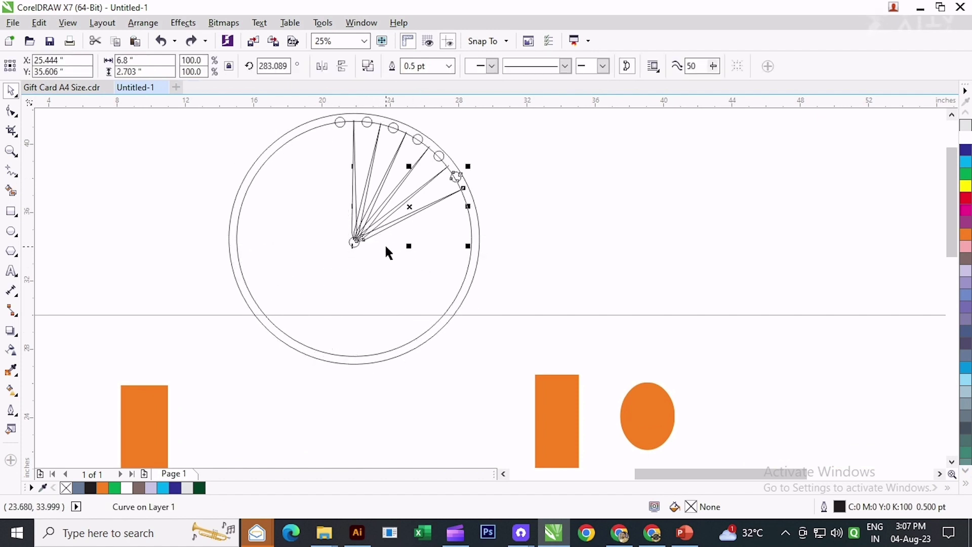
{"action": "key", "text": "ctrl+z"}
{"action": "key", "text": "ctrl+z"}
{"action": "key", "text": "ctrl+z"}
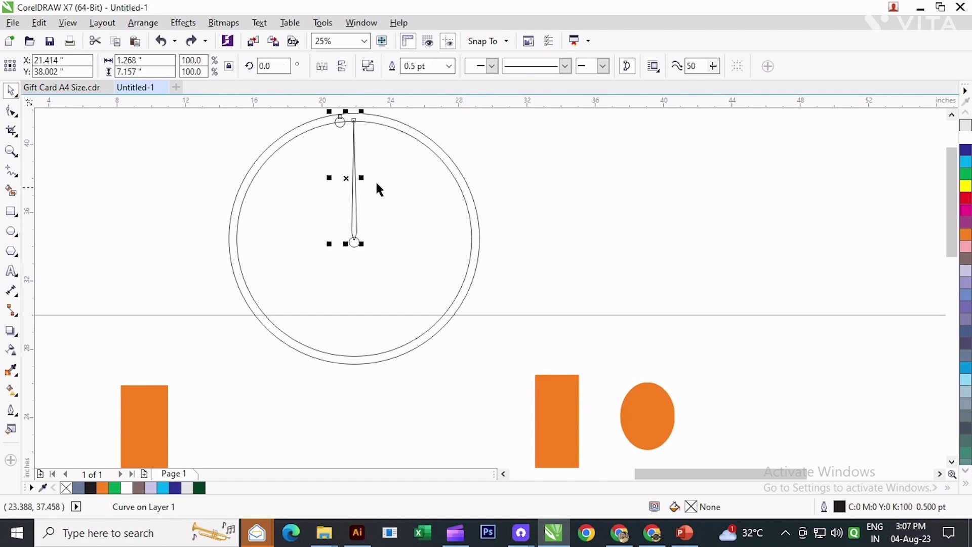
Align the small central circle with the centre of the ring.
{"action": "left_click", "coordinate": [406, 250]}
{"action": "left_click", "coordinate": [480, 214]}
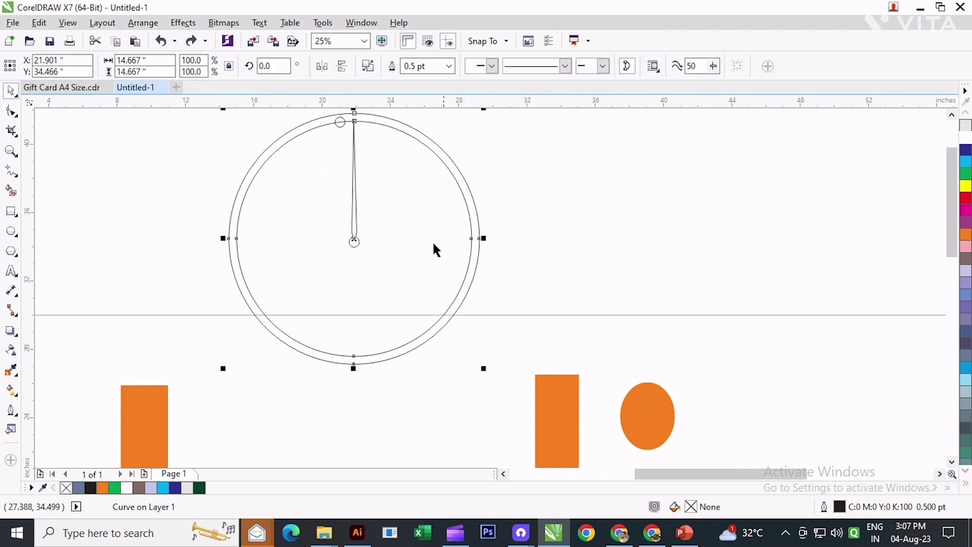
{"action": "scroll", "coordinate": [355, 242], "scroll_direction": "up", "scroll_amount": 2}
{"action": "left_click", "coordinate": [355, 241]}
{"action": "scroll", "coordinate": [354, 241], "scroll_direction": "up", "scroll_amount": 2}
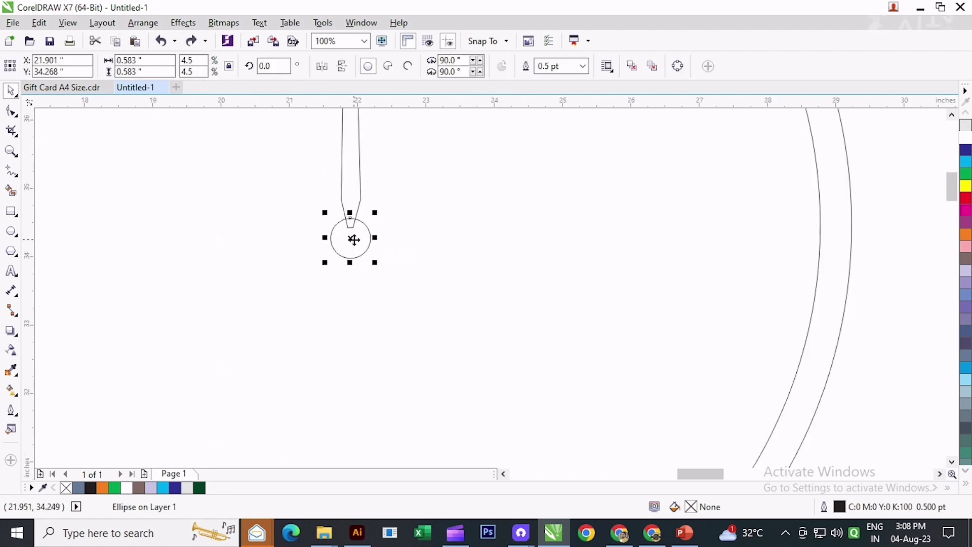
{"action": "left_click", "coordinate": [813, 312], "text": "shift"}
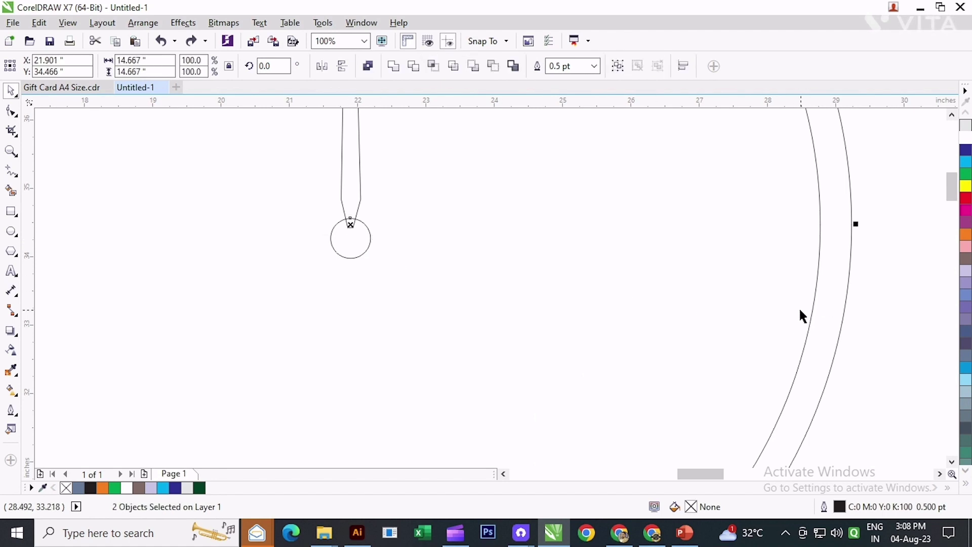
{"action": "scroll", "coordinate": [485, 264], "scroll_direction": "down", "scroll_amount": 2}
{"action": "left_click", "coordinate": [775, 289]}
Scale the spoke with its small circle to about 1.209 x 6.82 inches so its base meets the central circle's upper edge.
{"action": "left_click", "coordinate": [421, 238]}
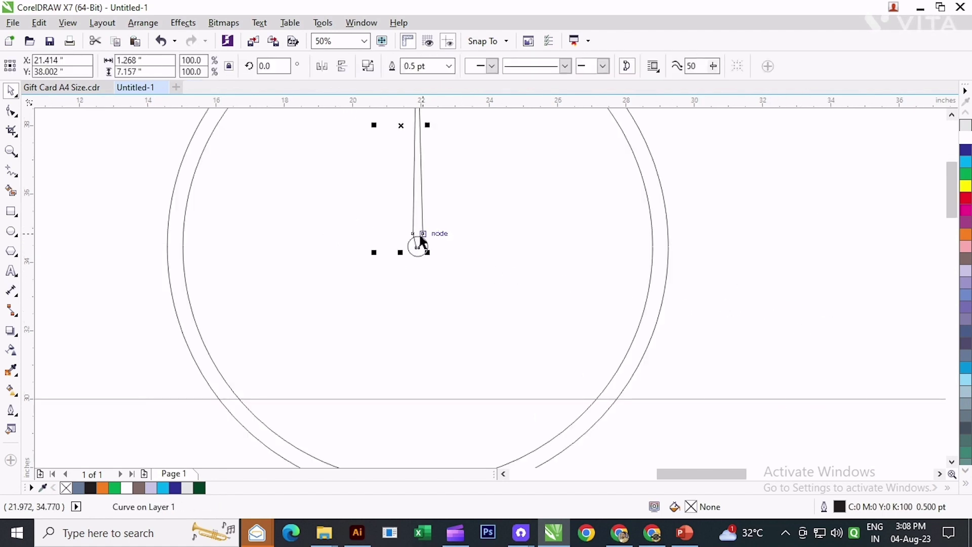
{"action": "scroll", "coordinate": [421, 242], "scroll_direction": "up", "scroll_amount": 2}
{"action": "scroll", "coordinate": [416, 267], "scroll_direction": "down", "scroll_amount": 2}
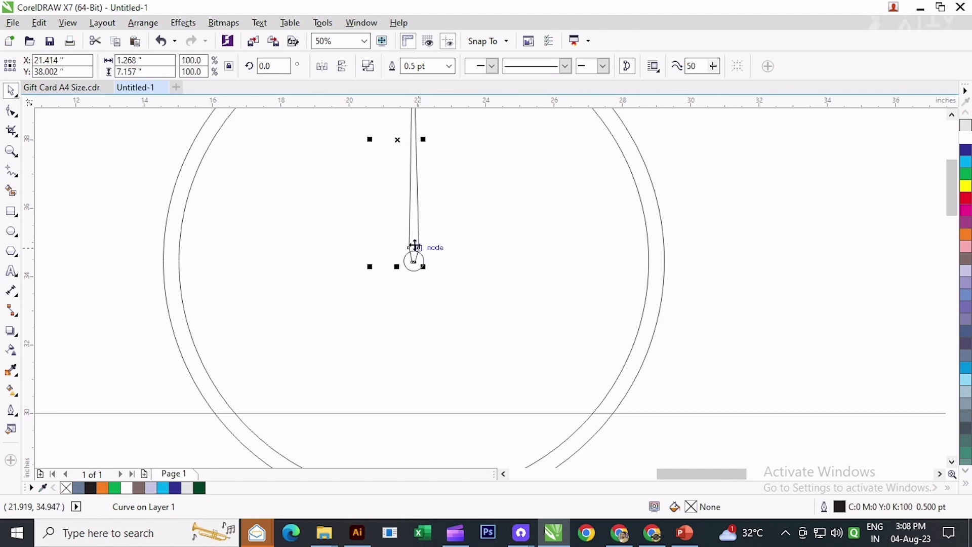
{"action": "scroll", "coordinate": [415, 246], "scroll_direction": "down", "scroll_amount": 2}
{"action": "scroll", "coordinate": [431, 248], "scroll_direction": "up", "scroll_amount": 2}
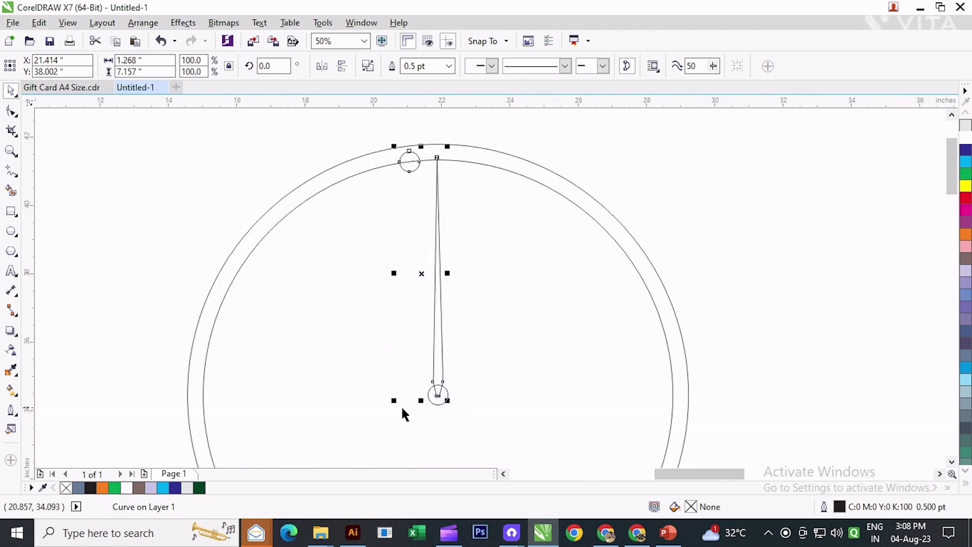
{"action": "left_click_drag", "start_coordinate": [395, 401], "coordinate": [398, 403]}
{"action": "scroll", "coordinate": [430, 387], "scroll_direction": "up", "scroll_amount": 1}
{"action": "scroll", "coordinate": [400, 314], "scroll_direction": "down", "scroll_amount": 2}
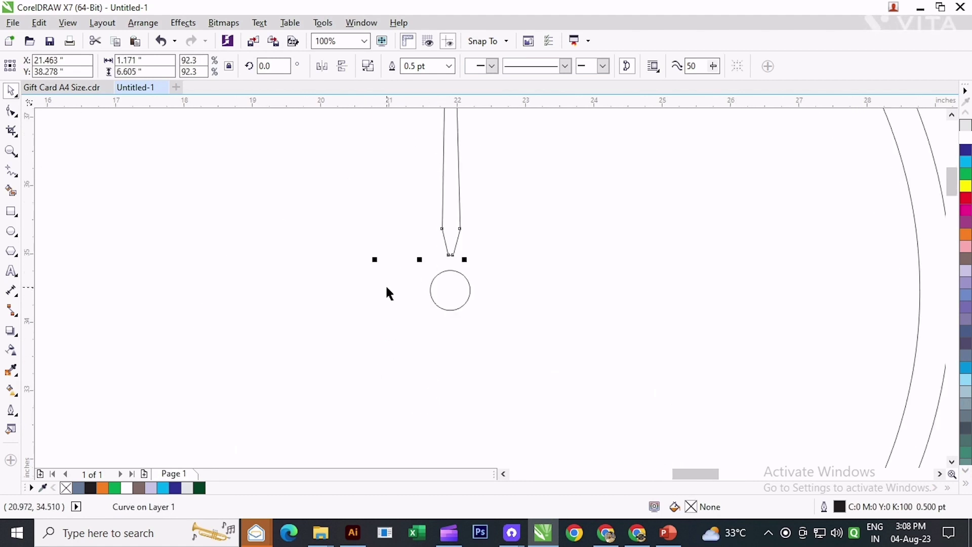
{"action": "left_click_drag", "start_coordinate": [373, 263], "coordinate": [372, 276]}
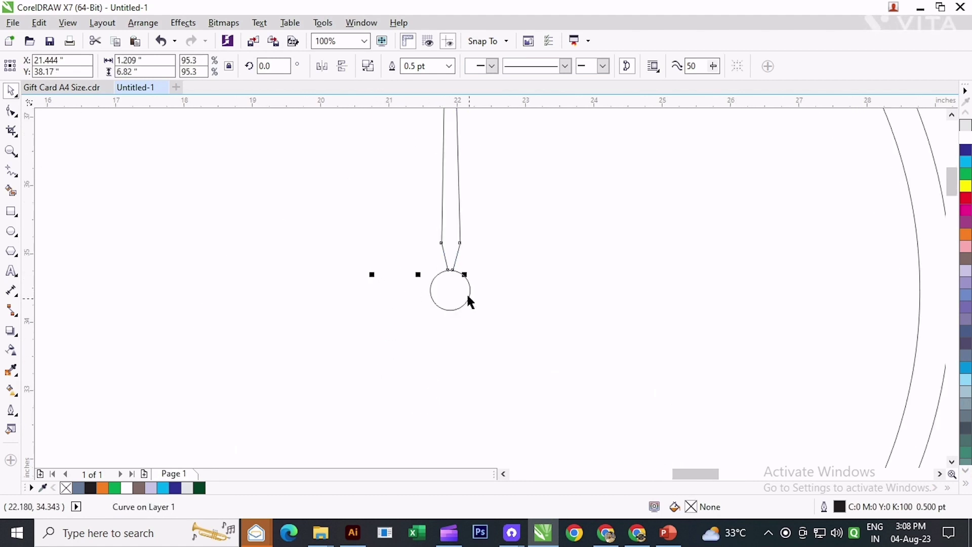
Try to align the shortened spoke horizontally with the ring's centre.
{"action": "scroll", "coordinate": [468, 302], "scroll_direction": "down", "scroll_amount": 1}
{"action": "left_click", "coordinate": [692, 295], "text": "shift"}
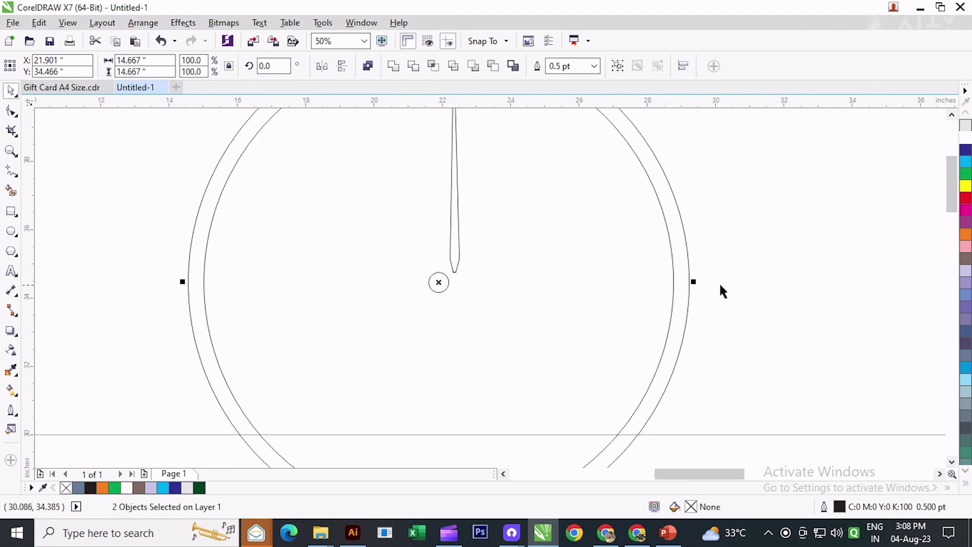
{"action": "key", "text": "c"}
{"action": "key", "text": "Escape"}
{"action": "left_click", "coordinate": [439, 291]}
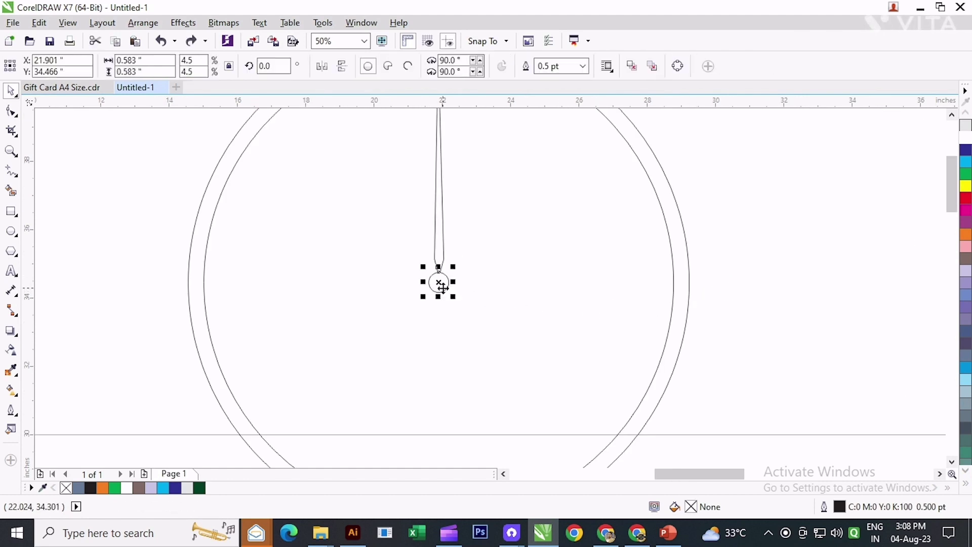
{"action": "left_click", "coordinate": [690, 301], "text": "shift"}
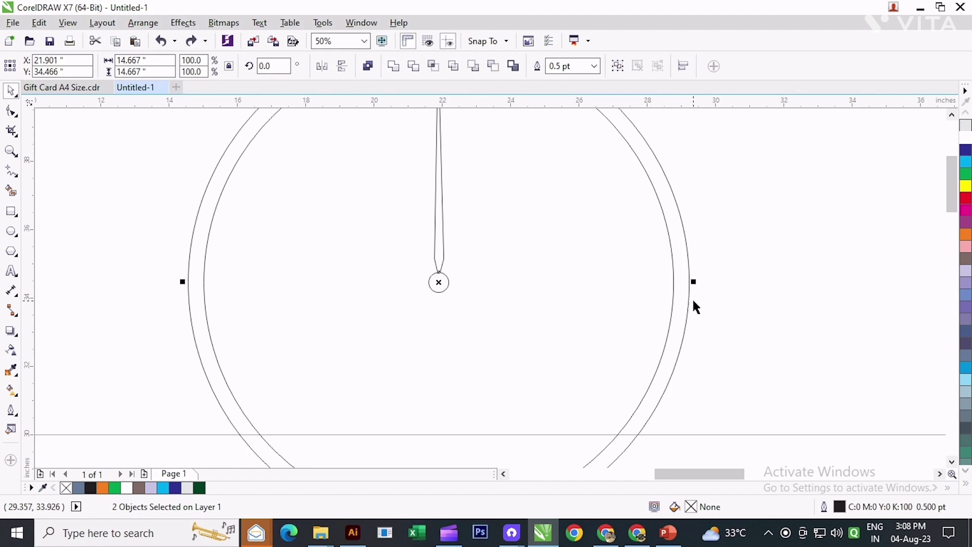
{"action": "key", "text": "Escape"}
{"action": "scroll", "coordinate": [519, 299], "scroll_direction": "down", "scroll_amount": 1}
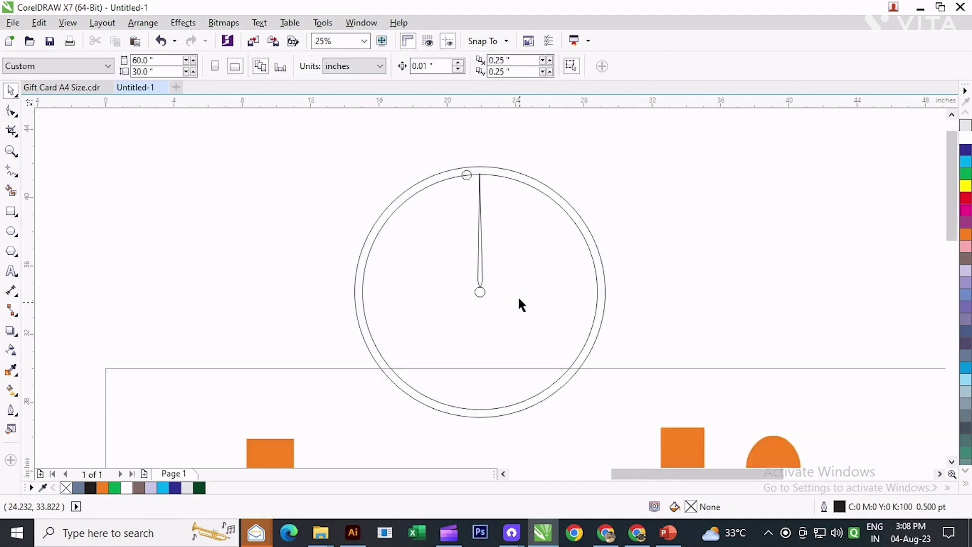
Move the shortened spoke's rotation centre onto the central circle and rotate a copy about 12.8 degrees clockwise.
{"action": "left_click", "coordinate": [483, 200]}
{"action": "left_click", "coordinate": [479, 233]}
{"action": "left_click_drag", "start_coordinate": [472, 229], "coordinate": [480, 292]}
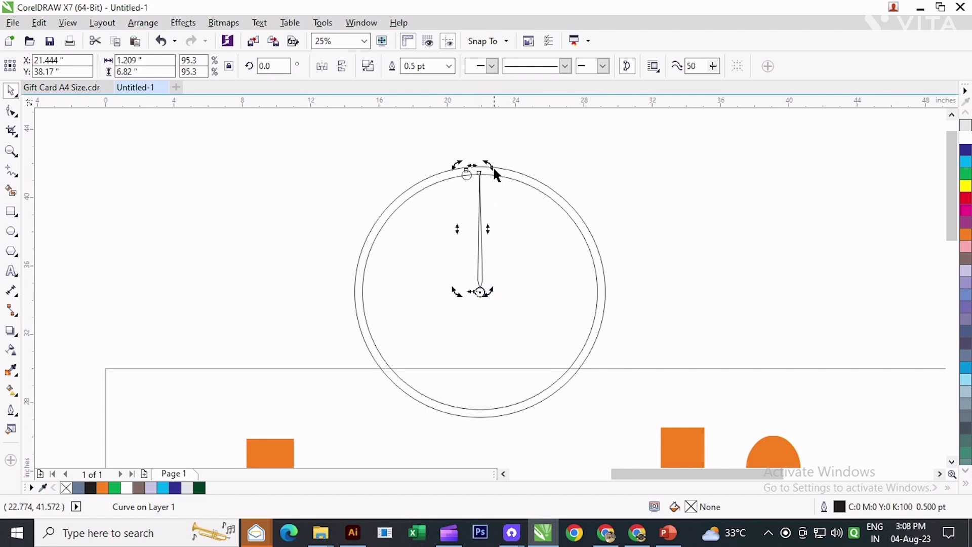
{"action": "left_click_drag", "start_coordinate": [495, 170], "coordinate": [515, 171]}
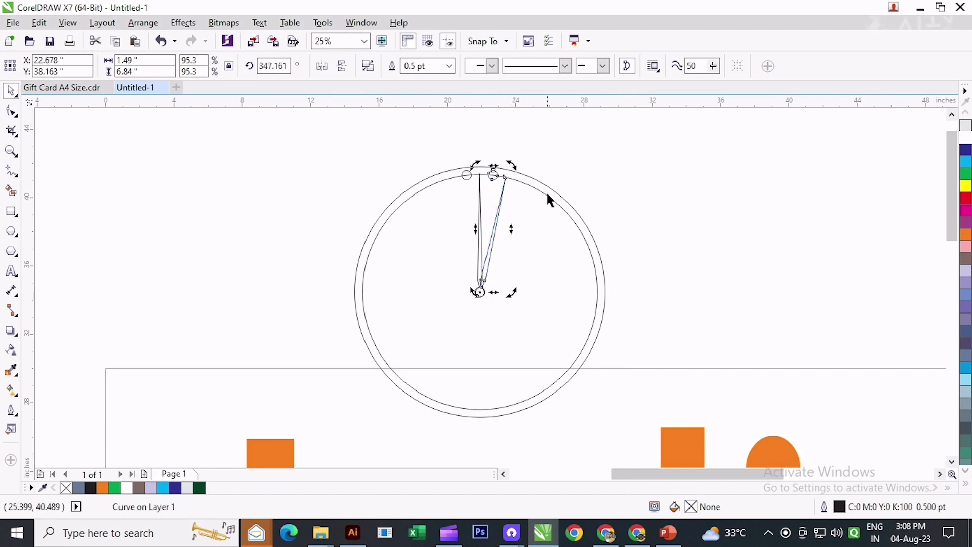
Repeat the rotated copy of the shortened spoke until the whole ring is filled.
{"action": "key", "text": "ctrl+r"}
{"action": "key", "text": "ctrl+r"}
{"action": "key", "text": "ctrl+r"}
{"action": "key", "text": "ctrl+r"}
{"action": "key", "text": "ctrl+r"}
{"action": "key", "text": "ctrl+r"}
{"action": "key", "text": "ctrl+r"}
{"action": "key", "text": "ctrl+r"}
{"action": "key", "text": "ctrl+r"}
{"action": "key", "text": "ctrl+r"}
{"action": "key", "text": "ctrl+r"}
{"action": "key", "text": "ctrl+r"}
{"action": "key", "text": "ctrl+r"}
{"action": "key", "text": "ctrl+r"}
{"action": "key", "text": "ctrl+r"}
{"action": "key", "text": "ctrl+r"}
{"action": "key", "text": "ctrl+r"}
{"action": "key", "text": "ctrl+r"}
{"action": "key", "text": "ctrl+r"}
{"action": "key", "text": "ctrl+r"}
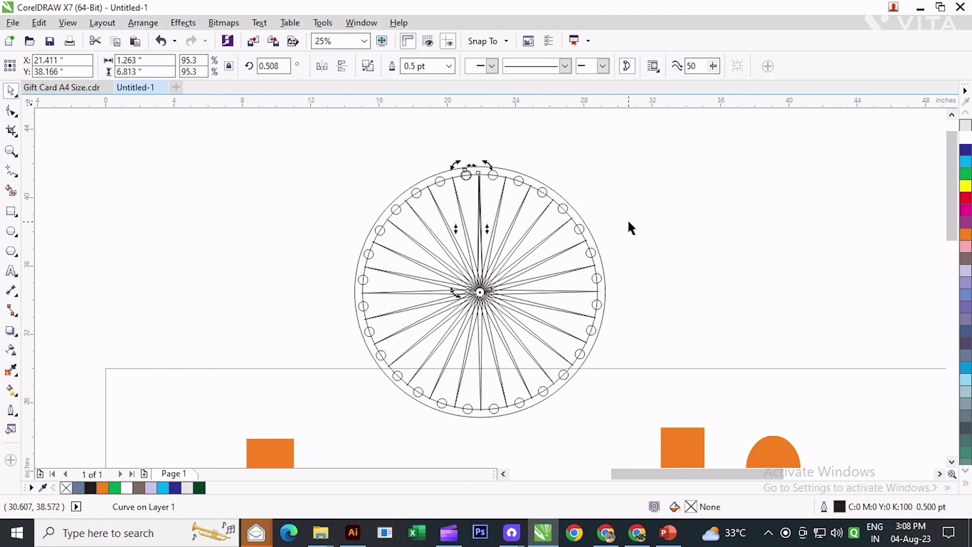
Select the ring, all shortened spokes and the central circle and weld them into one wheel.
{"action": "left_click", "coordinate": [378, 188]}
{"action": "left_click_drag", "start_coordinate": [385, 221], "coordinate": [617, 423]}
{"action": "left_click", "coordinate": [413, 65]}
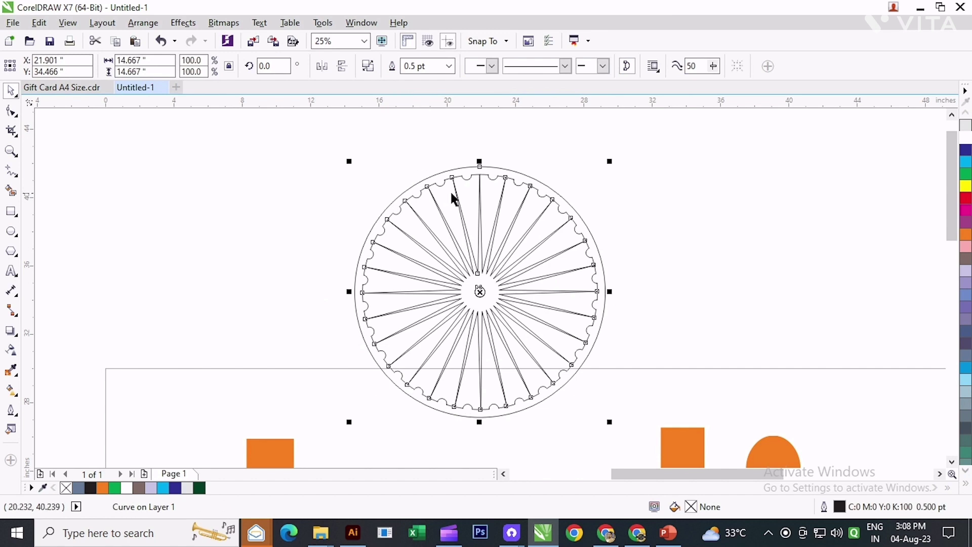
Fill the welded wheel with Cyan, remove its outline, and deselect it.
{"action": "left_click", "coordinate": [166, 488]}
{"action": "right_click", "coordinate": [66, 488]}
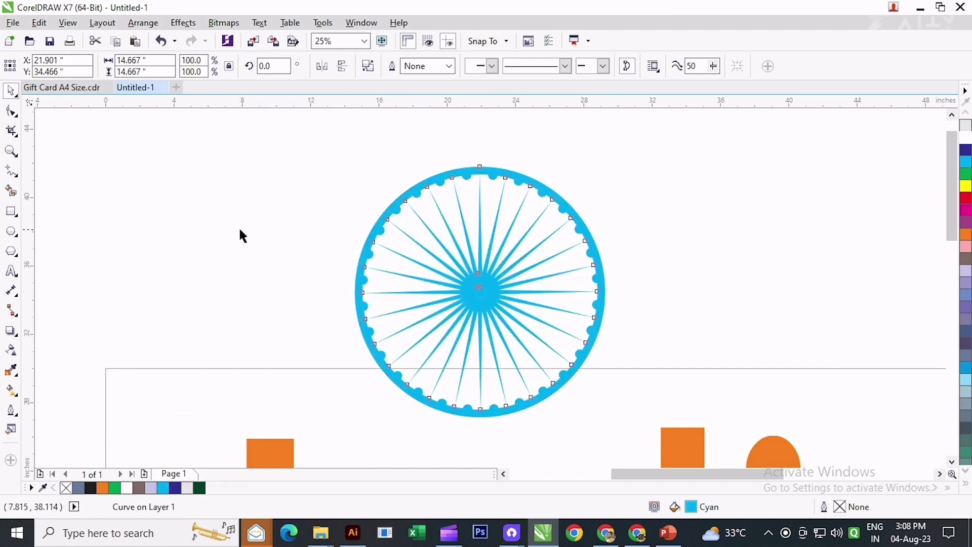
{"action": "left_click", "coordinate": [238, 231]}
Move the cyan wheel down across the page's upper edge, to about X 22.237 and Y 29.705 inches.
{"action": "scroll", "coordinate": [345, 170], "scroll_direction": "down", "scroll_amount": 1}
{"action": "left_click_drag", "start_coordinate": [431, 284], "coordinate": [443, 236]}
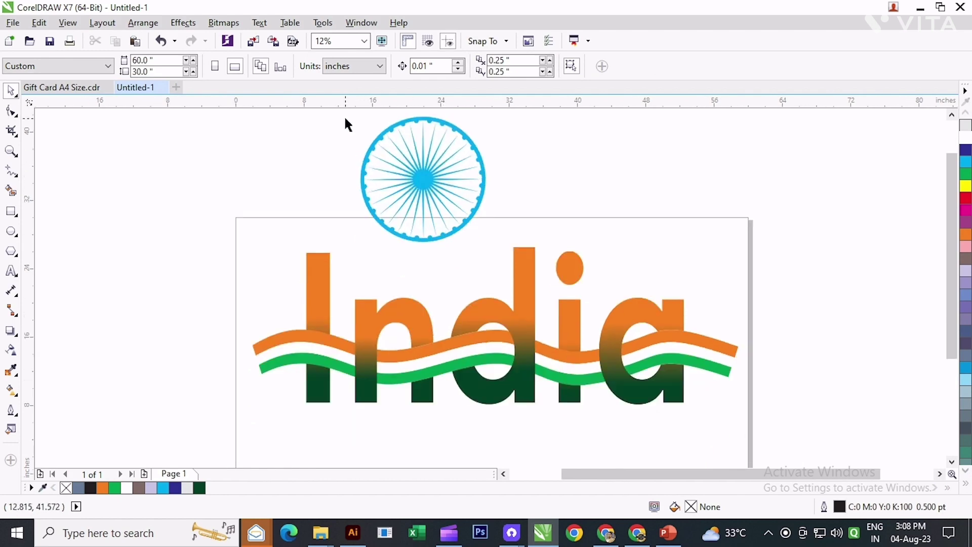
{"action": "left_click_drag", "start_coordinate": [346, 117], "coordinate": [489, 253]}
{"action": "left_click", "coordinate": [473, 219]}
{"action": "left_click_drag", "start_coordinate": [473, 220], "coordinate": [471, 258]}
{"action": "scroll", "coordinate": [566, 286], "scroll_direction": "down", "scroll_amount": 1}
Move the India lettering and wavy band lower on the page, and place the wheel above the "n" at Y 23.392 inches.
{"action": "left_click_drag", "start_coordinate": [738, 400], "coordinate": [226, 157]}
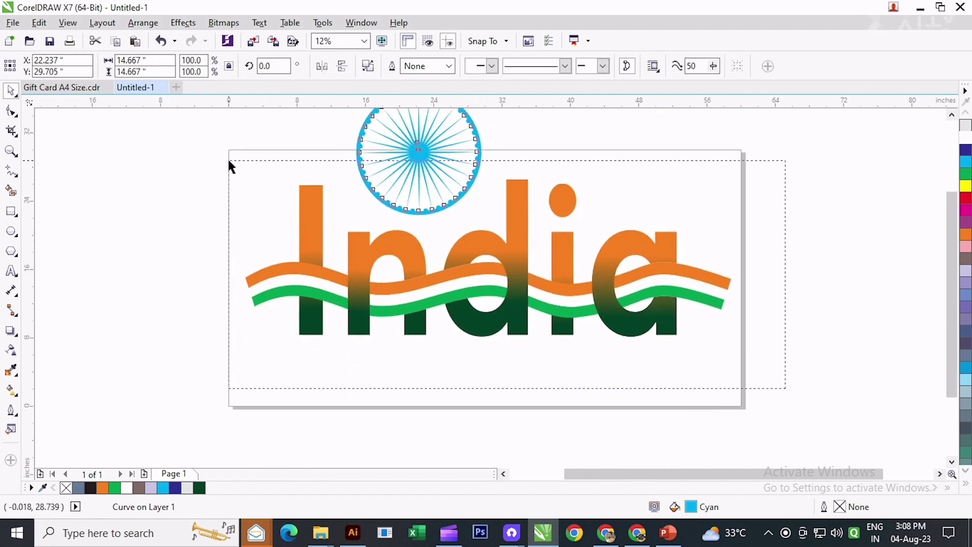
{"action": "left_click_drag", "start_coordinate": [508, 257], "coordinate": [508, 304]}
{"action": "left_click", "coordinate": [441, 193]}
{"action": "left_click_drag", "start_coordinate": [420, 152], "coordinate": [420, 205]}
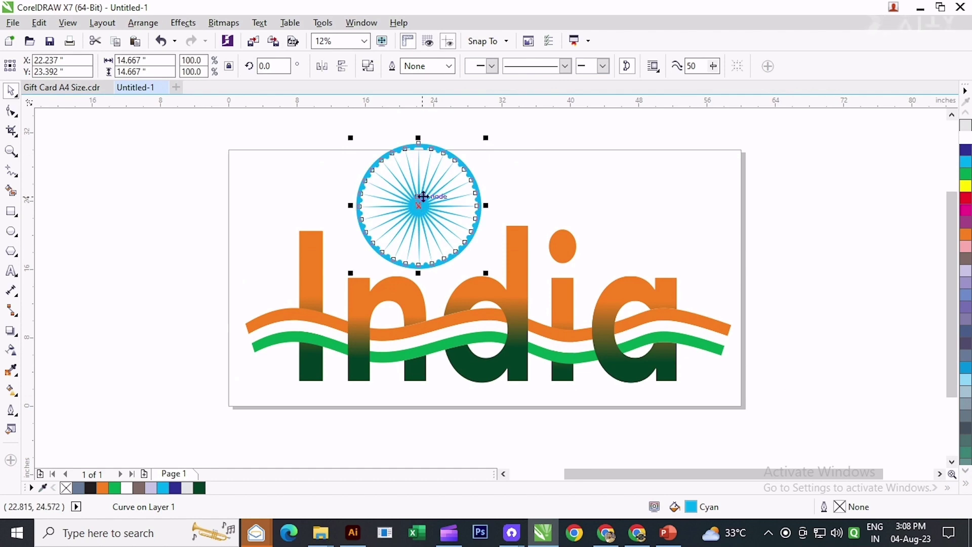
Shrink the wheel to about 13.157 inches in diameter and move it slightly down, fully inside the page.
{"action": "left_click_drag", "start_coordinate": [420, 205], "coordinate": [451, 234]}
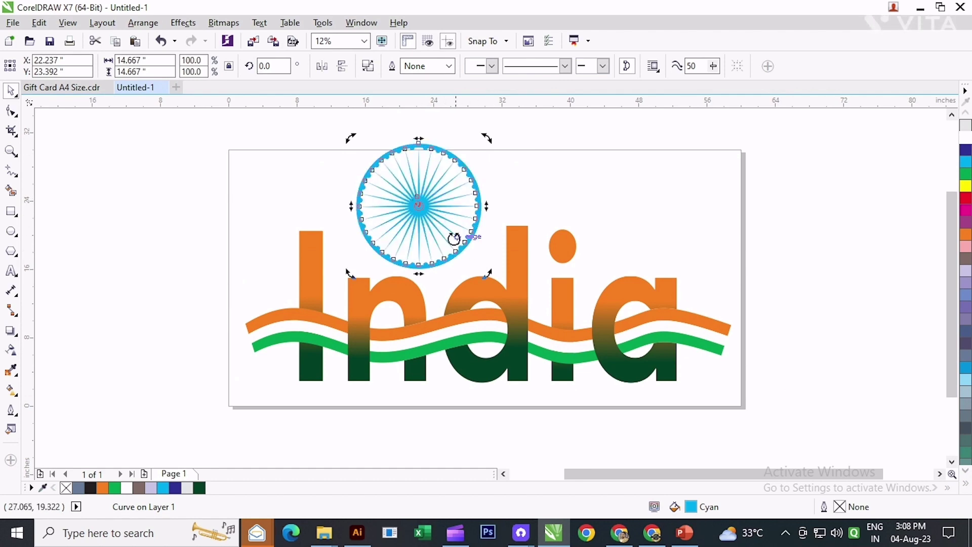
{"action": "left_click", "coordinate": [452, 235]}
{"action": "left_click_drag", "start_coordinate": [487, 274], "coordinate": [479, 267]}
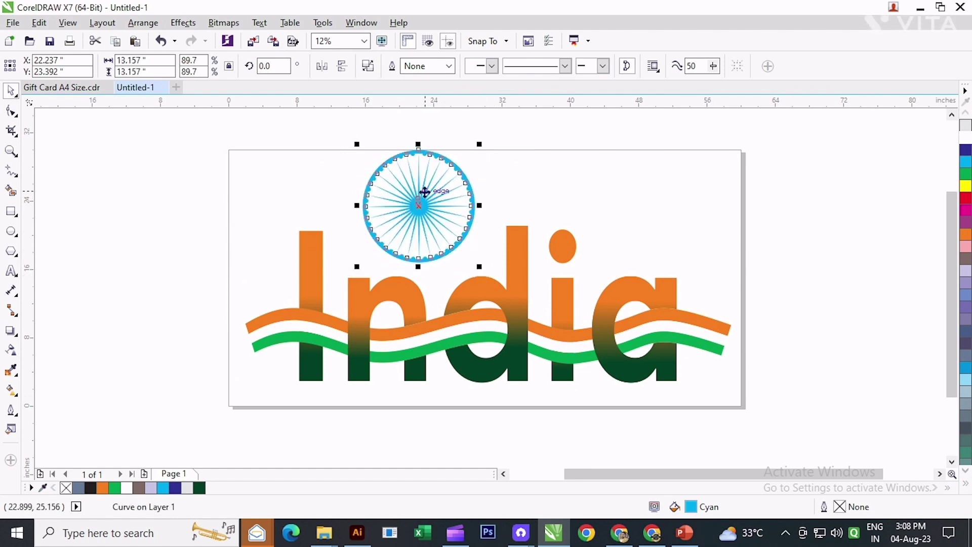
{"action": "left_click_drag", "start_coordinate": [422, 200], "coordinate": [419, 210]}
{"action": "left_click", "coordinate": [692, 242]}
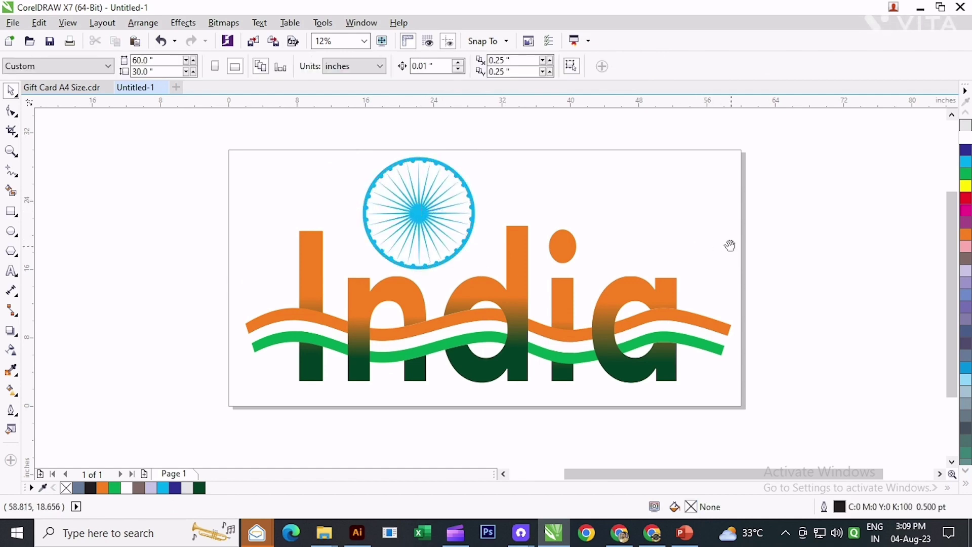
Fine-tune the wheel's height above the "n" to Y 22.386 inches and deselect it.
{"action": "scroll", "coordinate": [729, 245], "scroll_direction": "right", "scroll_amount": 2}
{"action": "scroll", "coordinate": [439, 244], "scroll_direction": "up", "scroll_amount": 2}
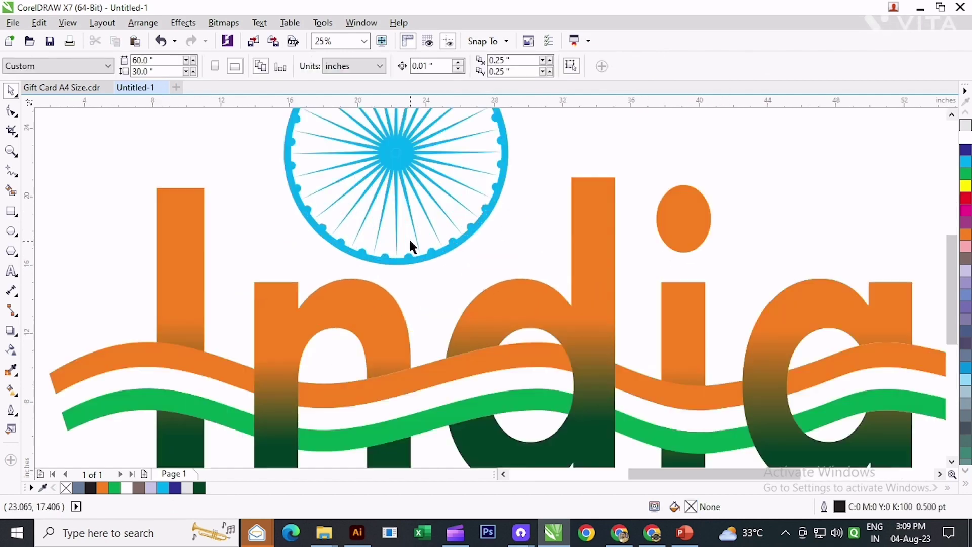
{"action": "left_click", "coordinate": [401, 164]}
{"action": "left_click_drag", "start_coordinate": [401, 153], "coordinate": [402, 157]}
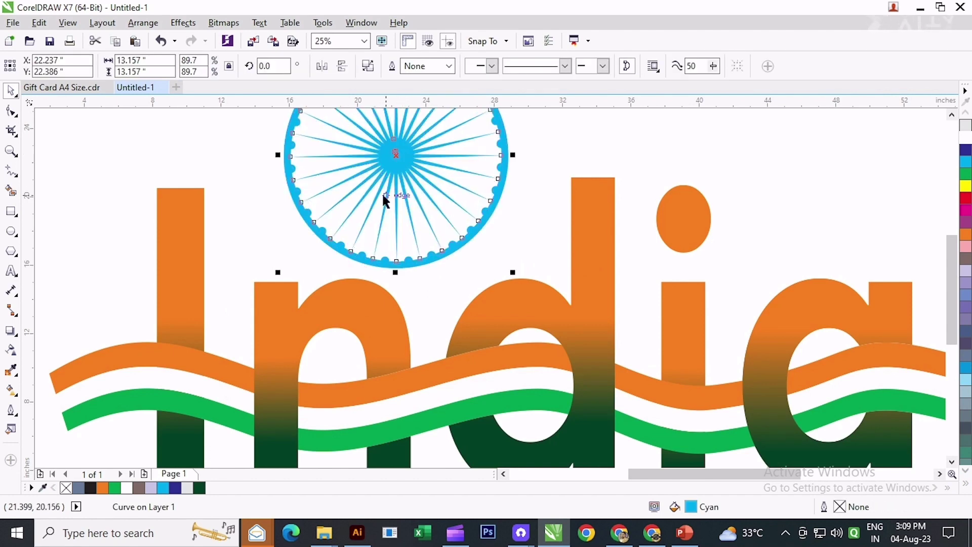
{"action": "scroll", "coordinate": [436, 234], "scroll_direction": "down", "scroll_amount": 2}
{"action": "left_click", "coordinate": [670, 274]}
{"action": "scroll", "coordinate": [400, 212], "scroll_direction": "up", "scroll_amount": 1}
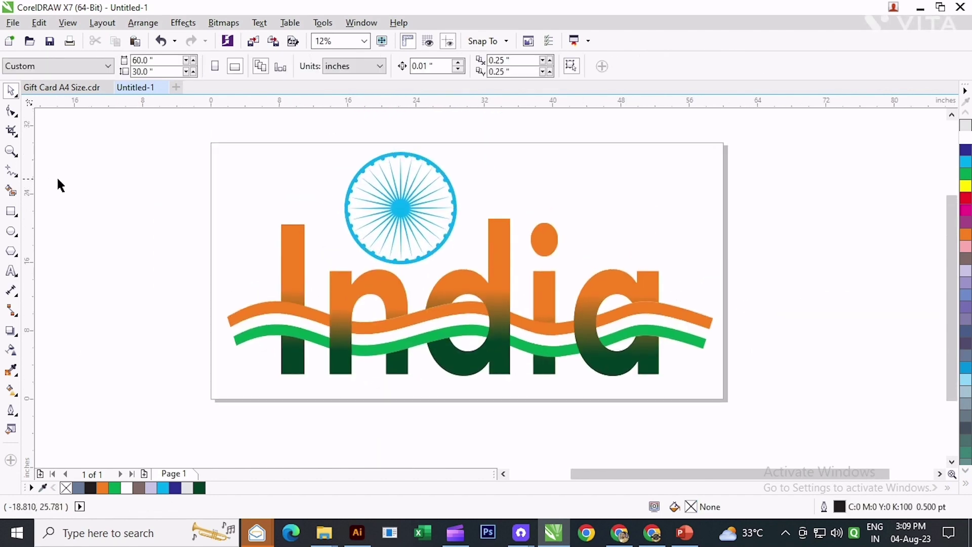
Add a page-sized 60 x 30 inch rectangle as a frame around the design and deselect it.
{"action": "double_click", "coordinate": [11, 211]}
{"action": "left_click", "coordinate": [10, 90]}
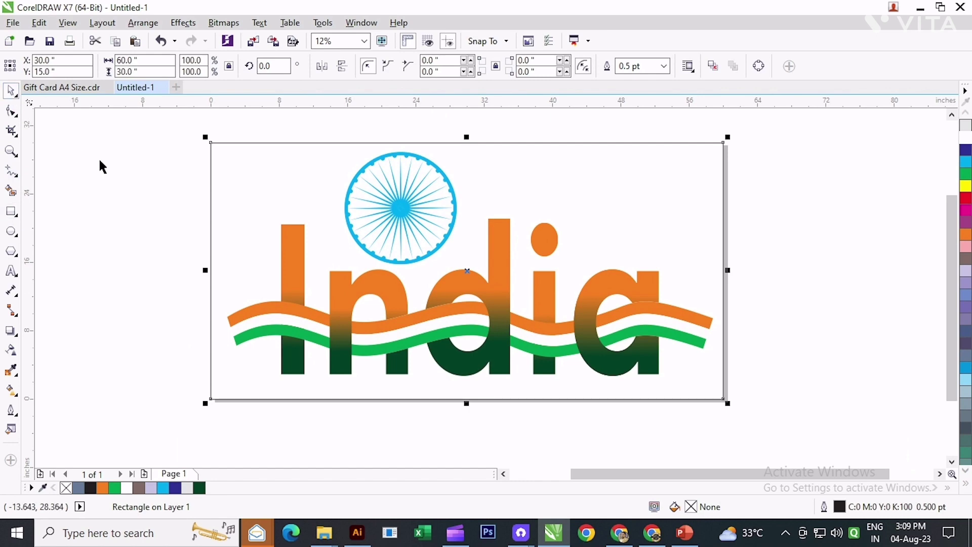
{"action": "left_click", "coordinate": [153, 171]}
{"action": "scroll", "coordinate": [153, 171], "scroll_direction": "up", "scroll_amount": 1}
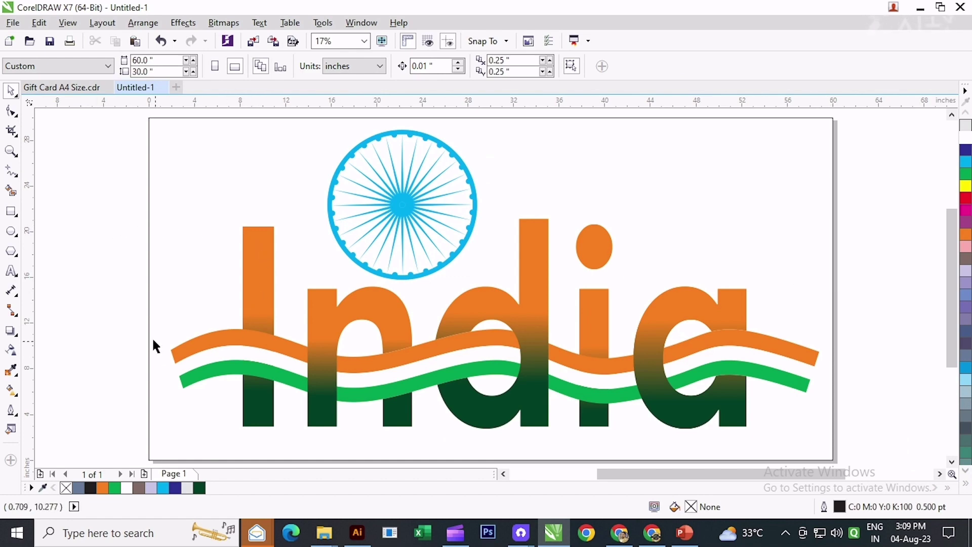
Draw a closed, curved V-shaped bird about 3.683 x 3.081 inches above the dot of the "i" with the Pen tool.
{"action": "left_click", "coordinate": [14, 176]}
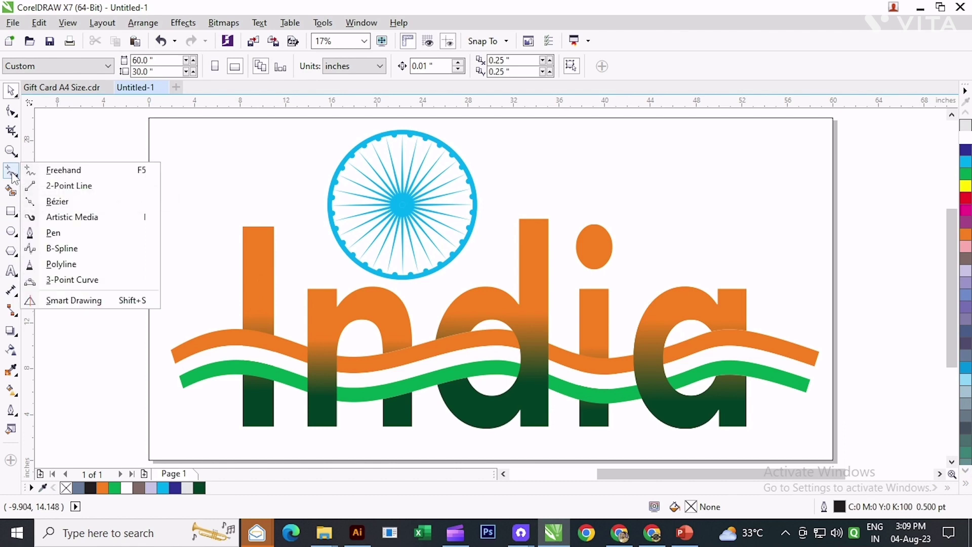
{"action": "left_click", "coordinate": [50, 232]}
{"action": "left_click_drag", "start_coordinate": [607, 196], "coordinate": [598, 218]}
{"action": "double_click", "coordinate": [610, 199]}
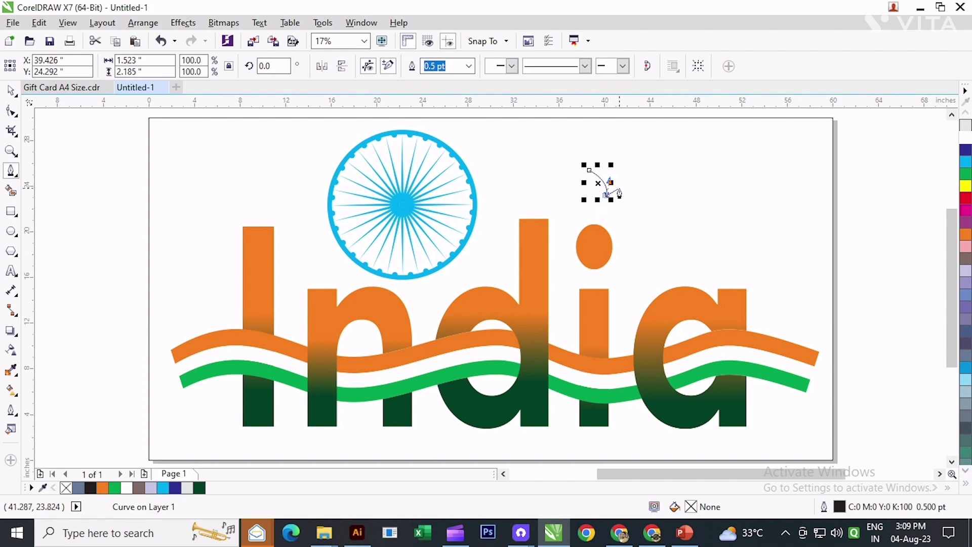
{"action": "left_click", "coordinate": [607, 195]}
{"action": "left_click_drag", "start_coordinate": [641, 195], "coordinate": [639, 193]}
{"action": "double_click", "coordinate": [631, 185]}
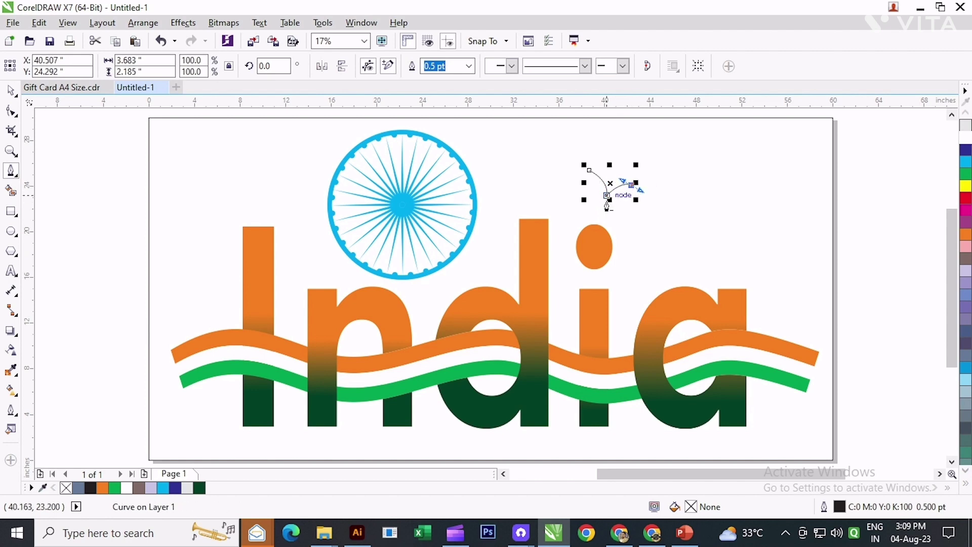
{"action": "scroll", "coordinate": [608, 196], "scroll_direction": "up", "scroll_amount": 2}
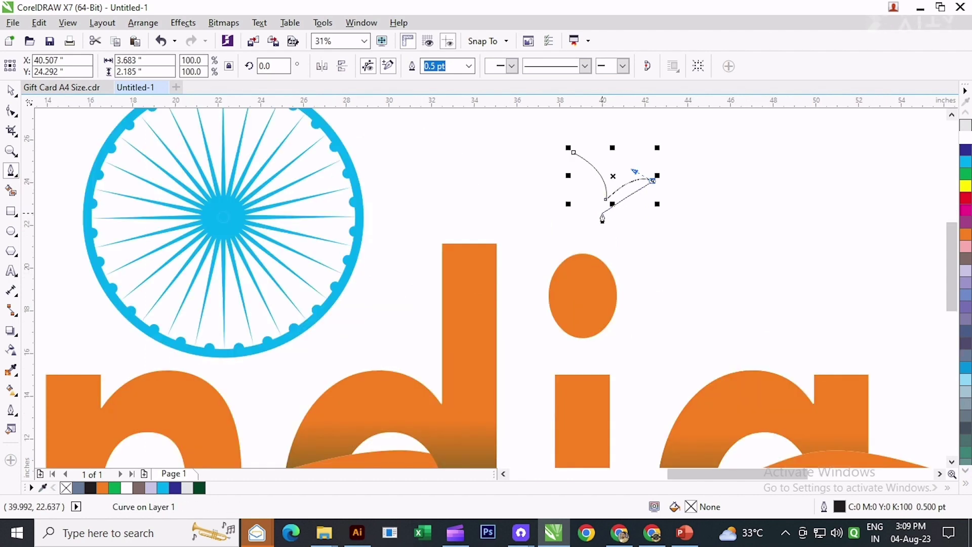
{"action": "left_click_drag", "start_coordinate": [599, 220], "coordinate": [586, 245]}
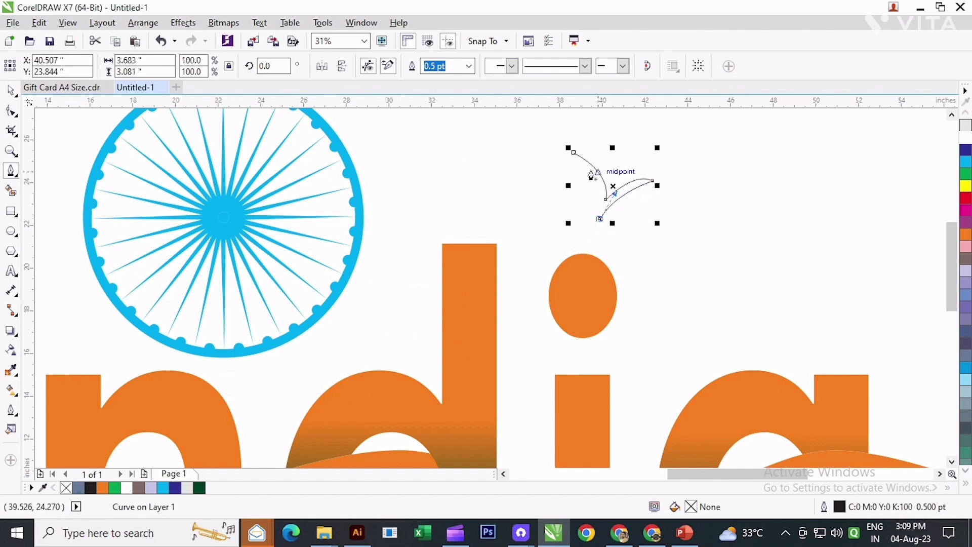
{"action": "left_click_drag", "start_coordinate": [574, 152], "coordinate": [582, 174]}
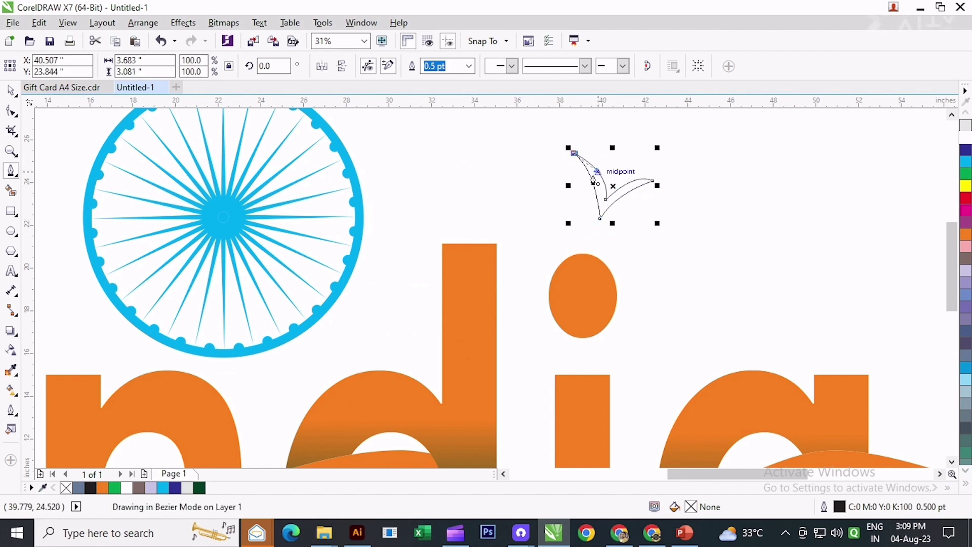
{"action": "key", "text": "space"}
Fill the bird with black, move it between the wheel and the "d", and remove its outline.
{"action": "scroll", "coordinate": [442, 222], "scroll_direction": "down", "scroll_amount": 2}
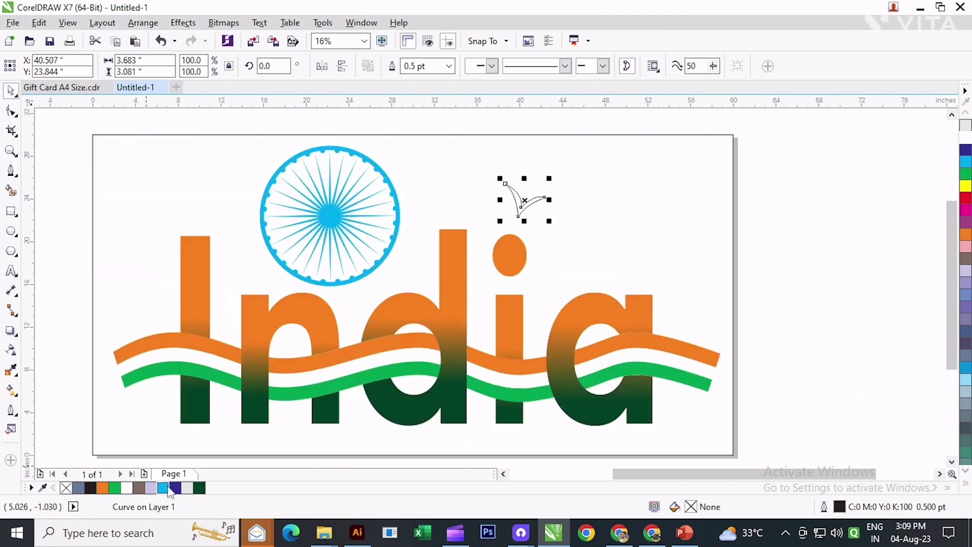
{"action": "left_click", "coordinate": [90, 487]}
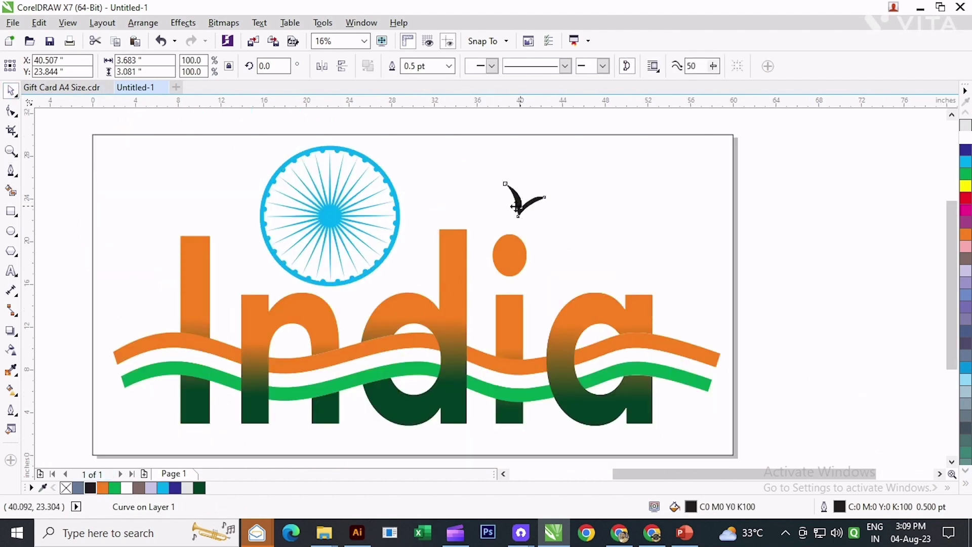
{"action": "left_click_drag", "start_coordinate": [517, 210], "coordinate": [423, 226]}
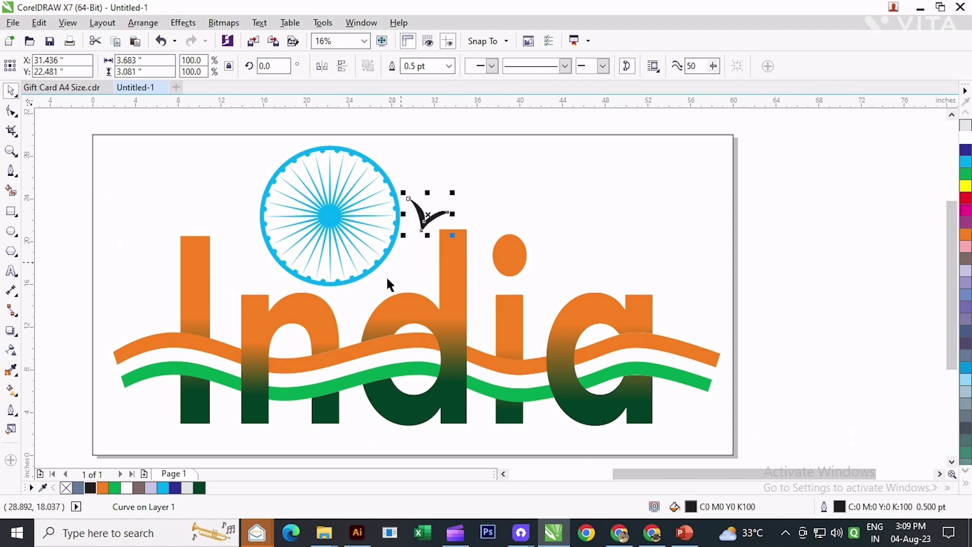
{"action": "right_click", "coordinate": [66, 488]}
{"action": "left_click", "coordinate": [76, 253]}
Shrink the bird to about 2.1 x 1.756 inches and place it close to the wheel's lower right edge.
{"action": "scroll", "coordinate": [402, 225], "scroll_direction": "up", "scroll_amount": 2}
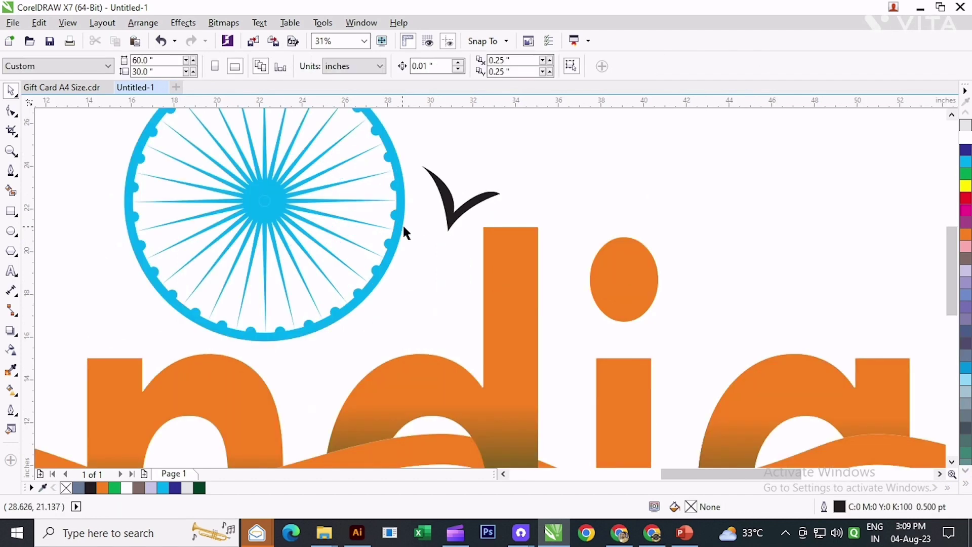
{"action": "left_click", "coordinate": [449, 215]}
{"action": "left_click_drag", "start_coordinate": [505, 236], "coordinate": [436, 235]}
{"action": "scroll", "coordinate": [456, 236], "scroll_direction": "down", "scroll_amount": 2}
{"action": "left_click", "coordinate": [170, 242]}
{"action": "left_click", "coordinate": [39, 23]}
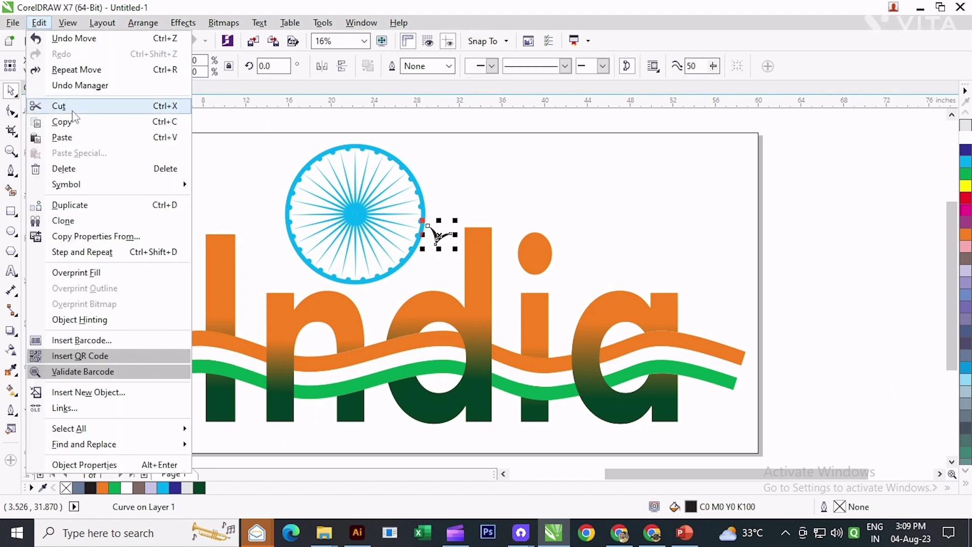
{"action": "left_click", "coordinate": [71, 105]}
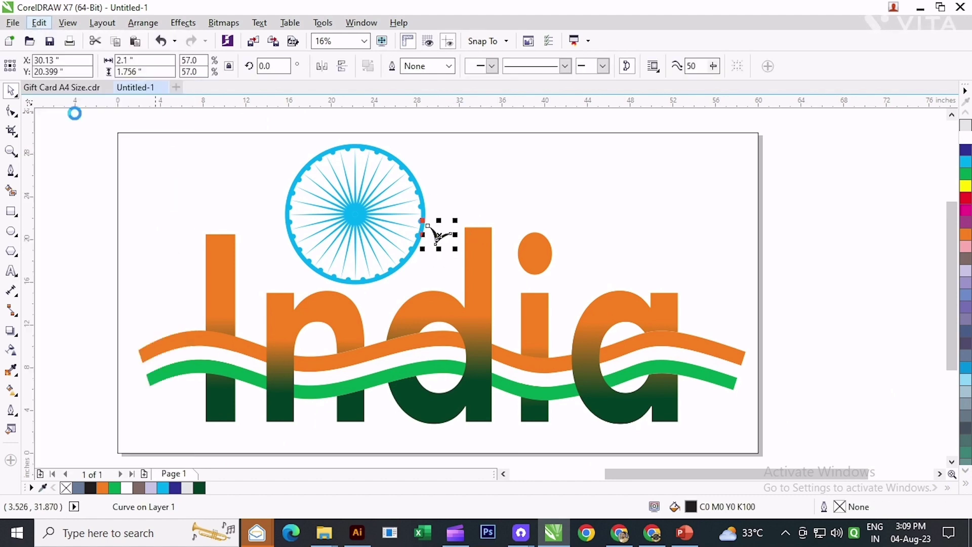
{"action": "key", "text": "ctrl+z"}
Copy and paste the bird, shrink the copy to about 1.664 x 1.392 inches, and place it just above the first bird.
{"action": "left_click", "coordinate": [44, 25]}
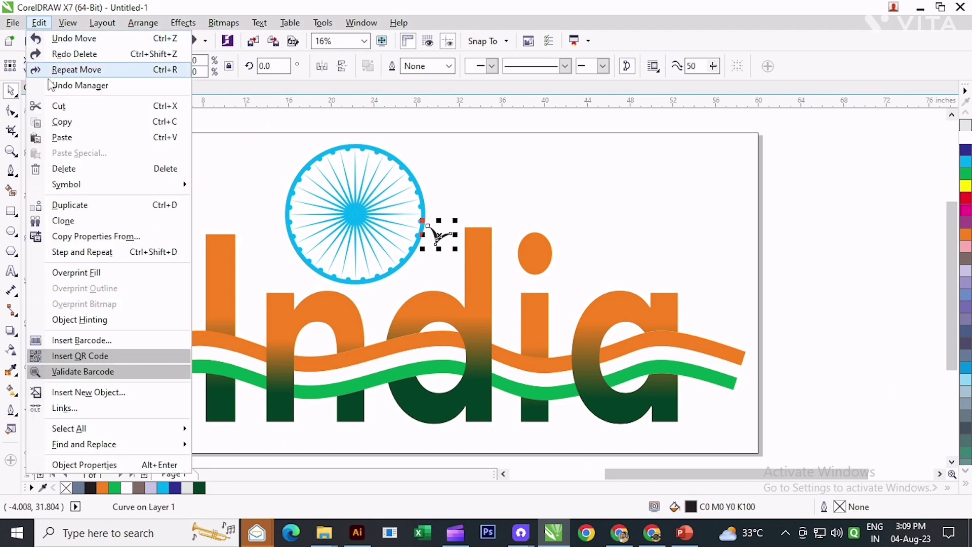
{"action": "left_click", "coordinate": [61, 122]}
{"action": "left_click", "coordinate": [39, 23]}
{"action": "left_click", "coordinate": [62, 137]}
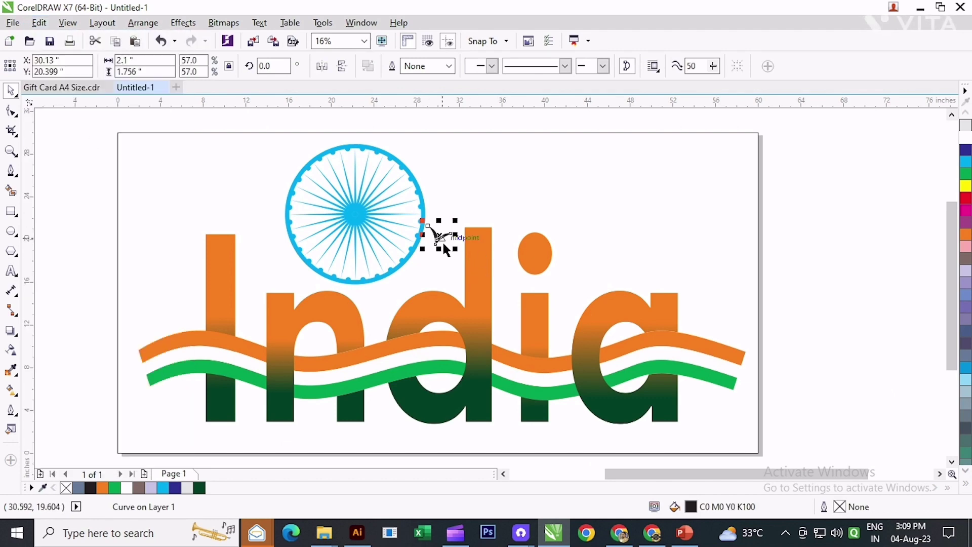
{"action": "left_click_drag", "start_coordinate": [445, 248], "coordinate": [454, 212]}
{"action": "scroll", "coordinate": [446, 223], "scroll_direction": "up", "scroll_amount": 1}
{"action": "scroll", "coordinate": [452, 233], "scroll_direction": "down", "scroll_amount": 1}
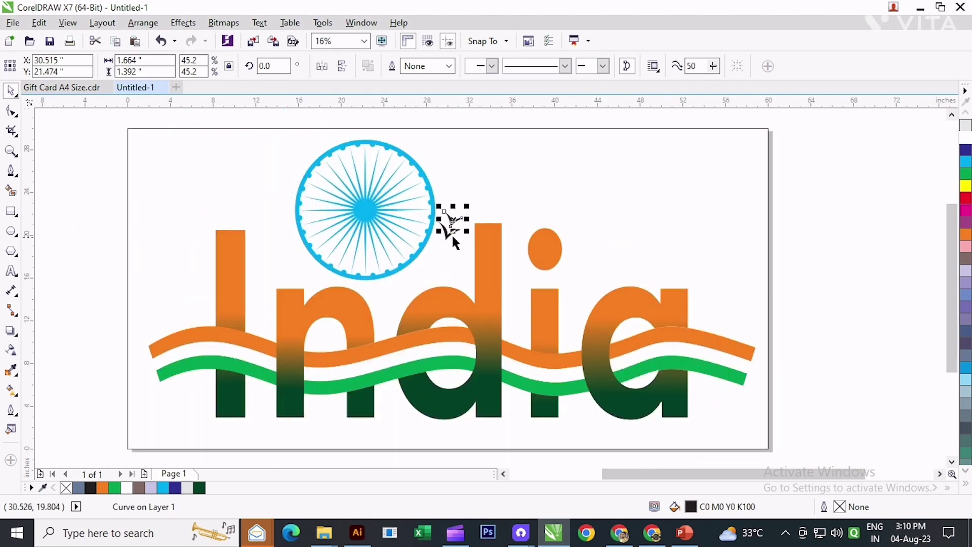
{"action": "left_click", "coordinate": [106, 157]}
Select the whole design including the page frame, group it, and deselect it.
{"action": "scroll", "coordinate": [375, 215], "scroll_direction": "down", "scroll_amount": 1}
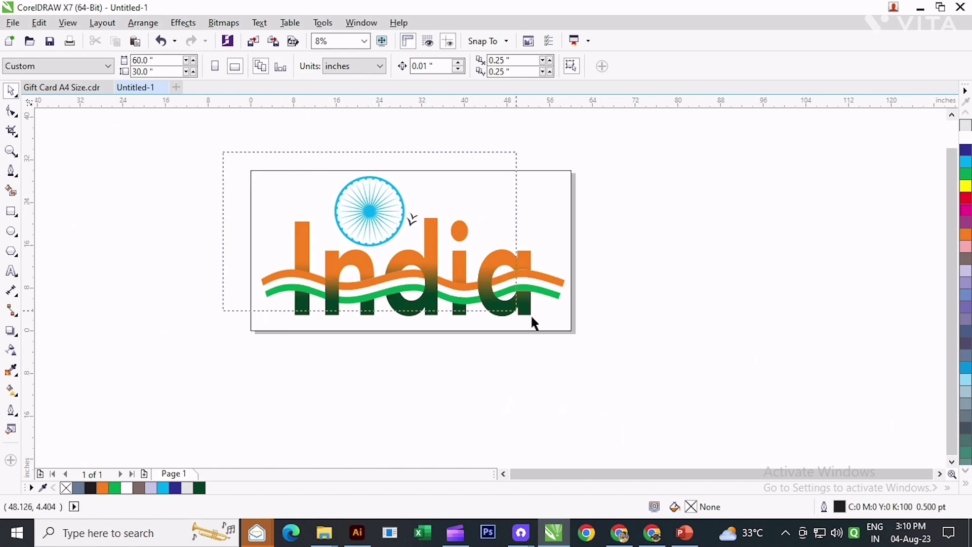
{"action": "left_click_drag", "start_coordinate": [532, 317], "coordinate": [604, 337]}
{"action": "left_click", "coordinate": [619, 69]}
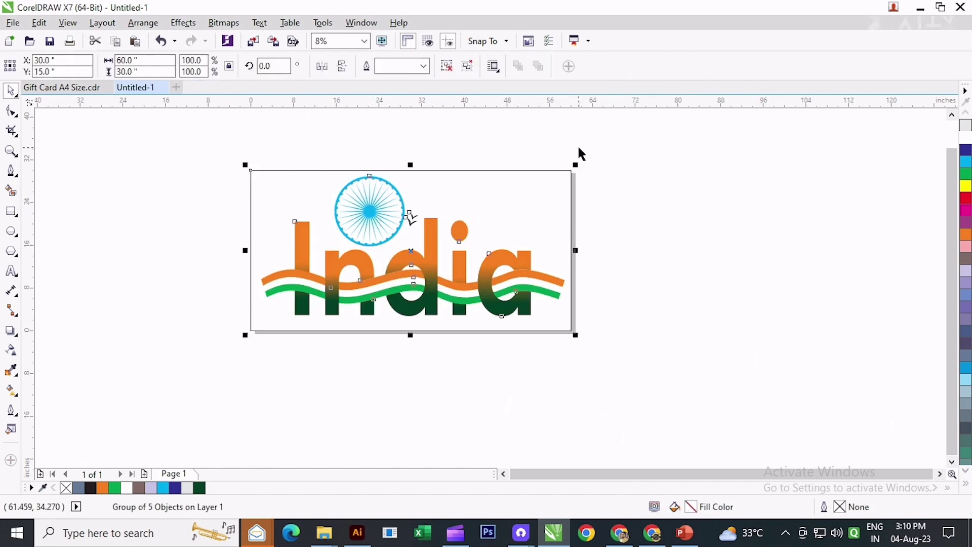
{"action": "key", "text": "shift+F2"}
{"action": "left_click", "coordinate": [771, 287]}
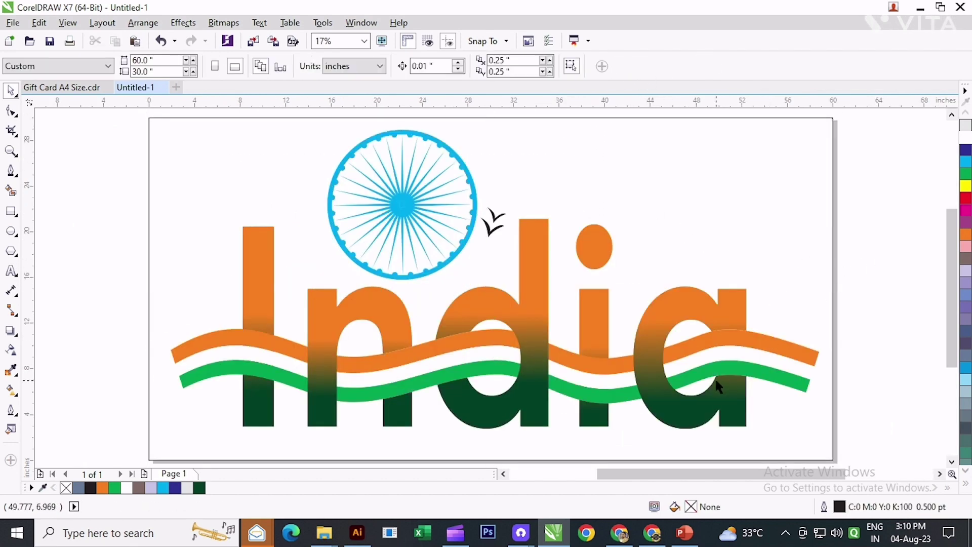
{"action": "left_click_drag", "start_coordinate": [715, 379], "coordinate": [713, 363]}
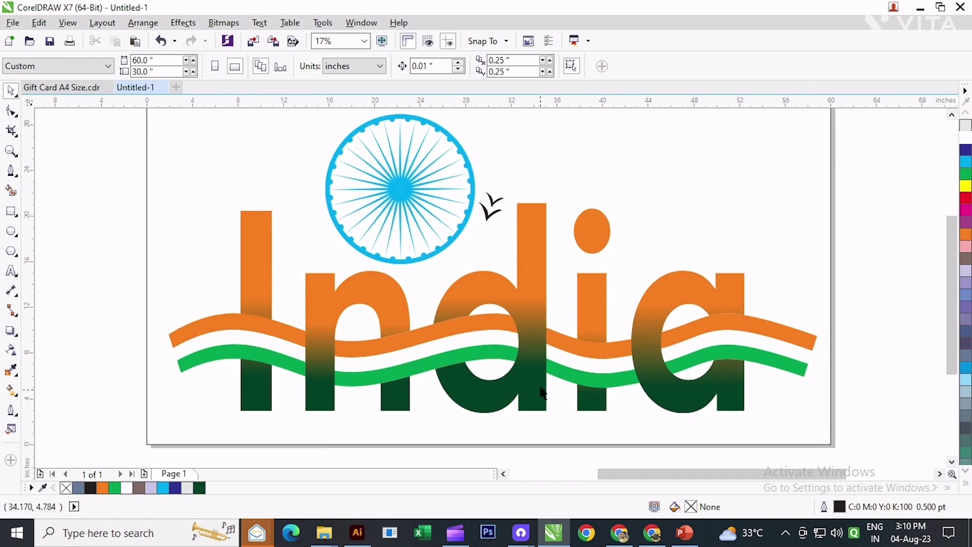
{"action": "scroll", "coordinate": [521, 248], "scroll_direction": "up", "scroll_amount": 1}
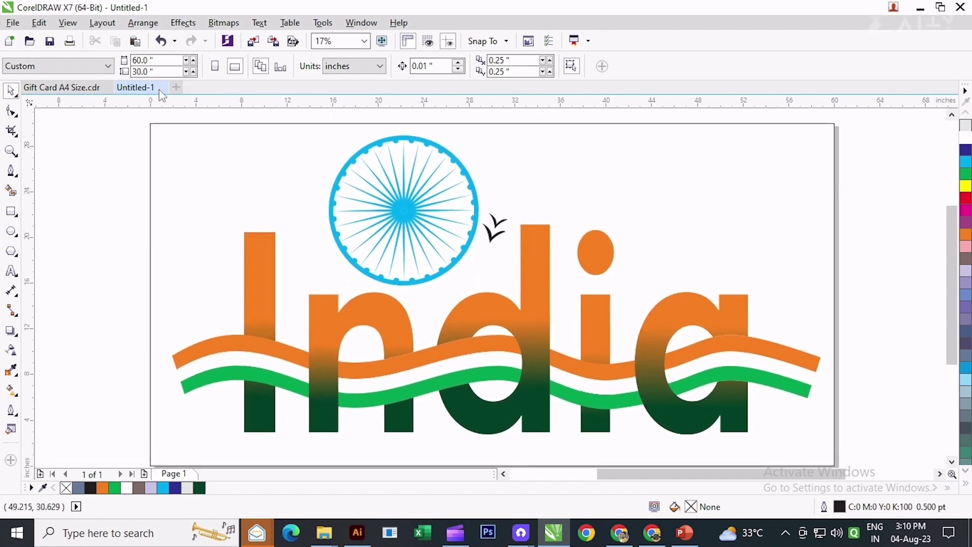